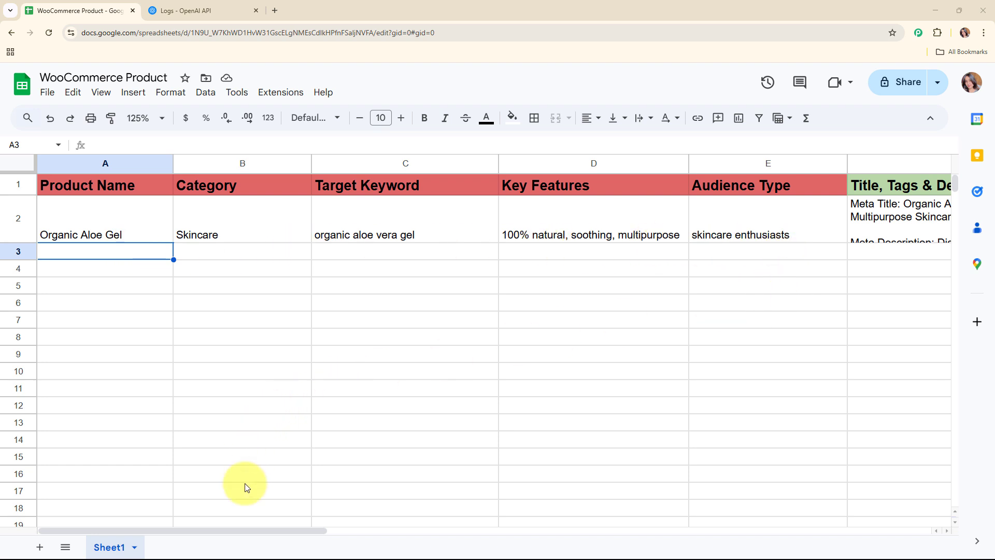
Check the OpenAI Logs page, then view the generated title, tags and description for Organic Aloe Gel in the WooCommerce Product sheet
click(184, 6)
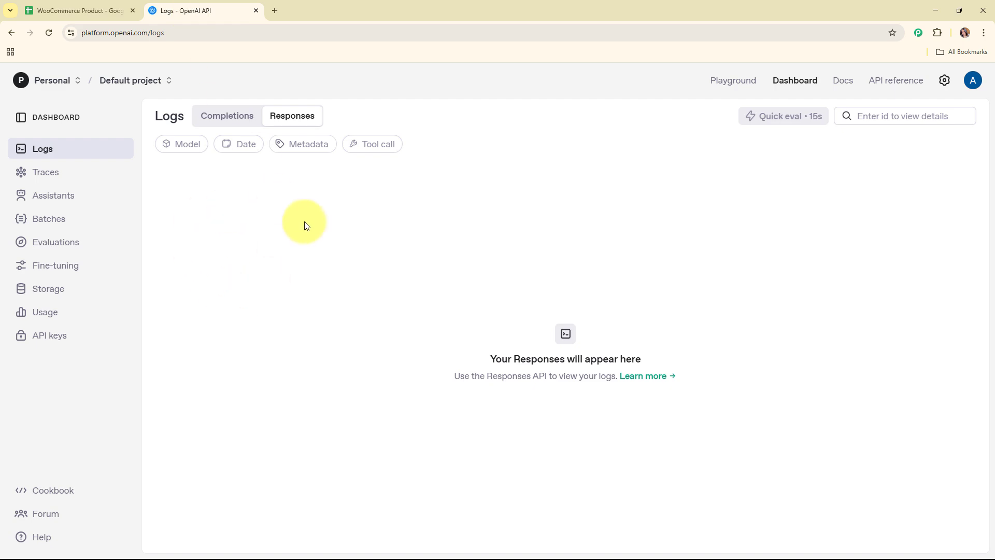
click(39, 5)
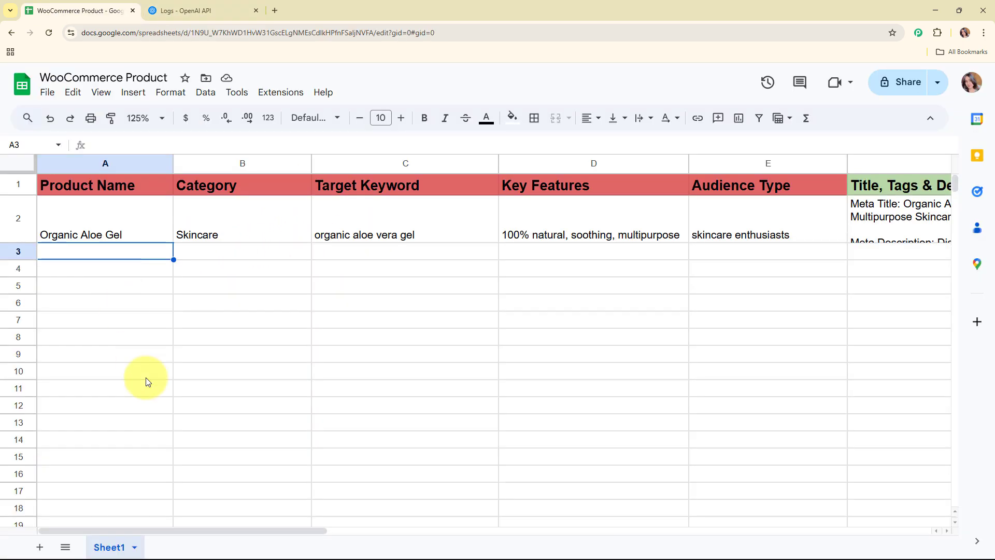
drag(173, 529, 315, 534)
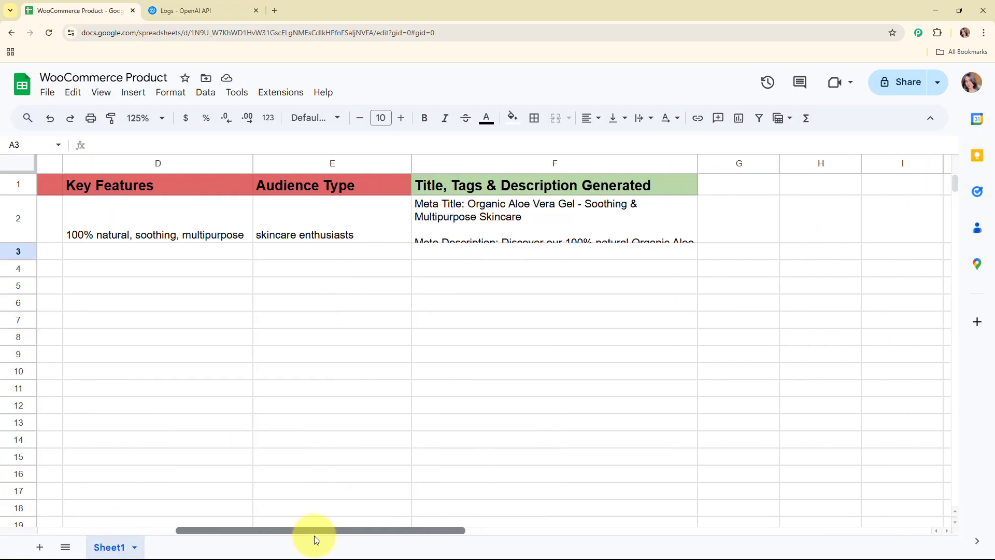
double_click(458, 227)
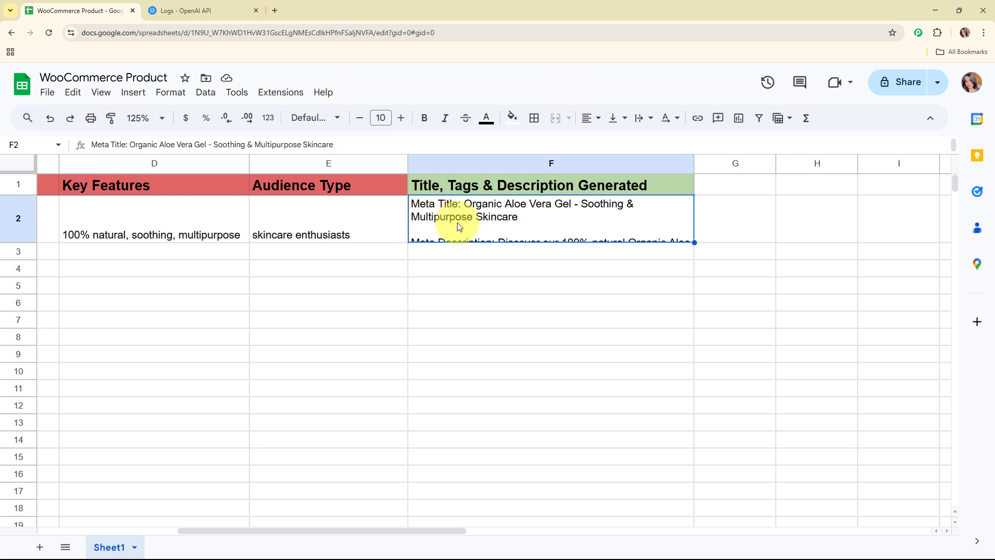
key(Return)
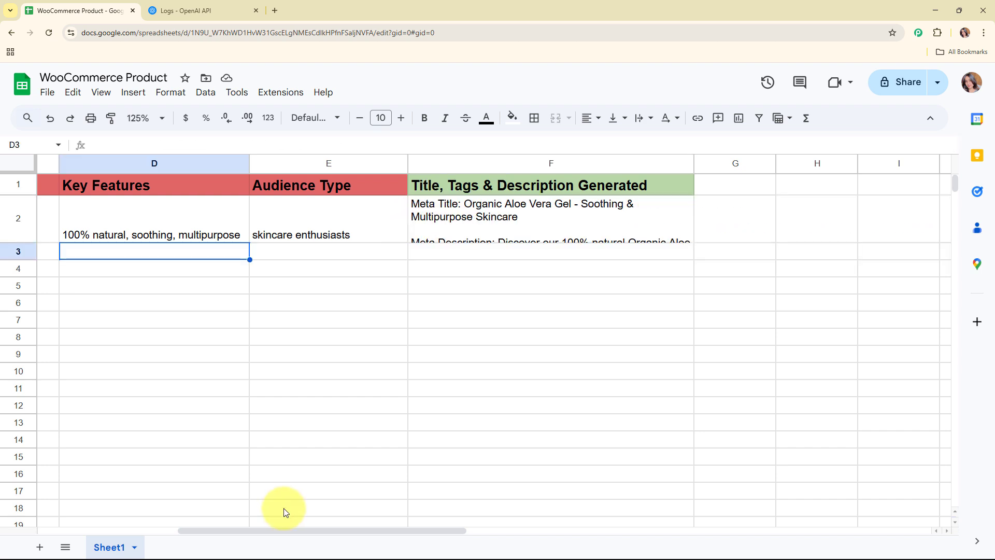
drag(285, 531, 123, 527)
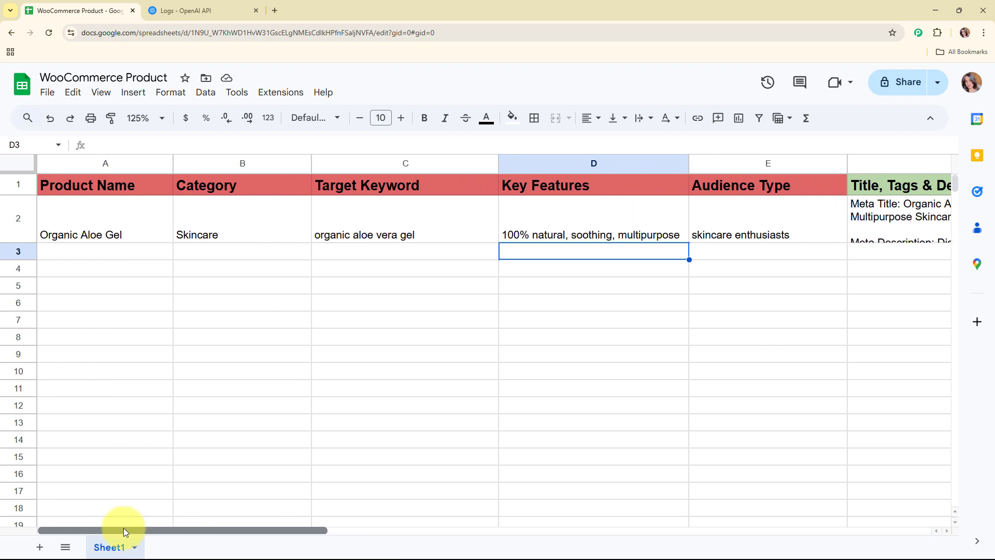
Paste the UltraGlow Vitamin C Serum product details into row 3, with category Skincare and target keyword vitamin C face serum
click(107, 253)
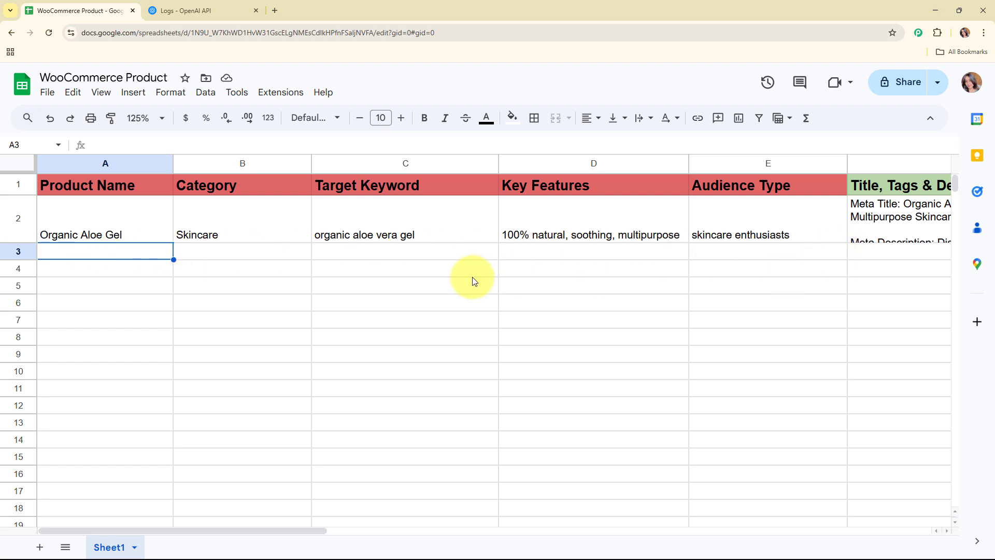
key(ctrl+v)
click(172, 272)
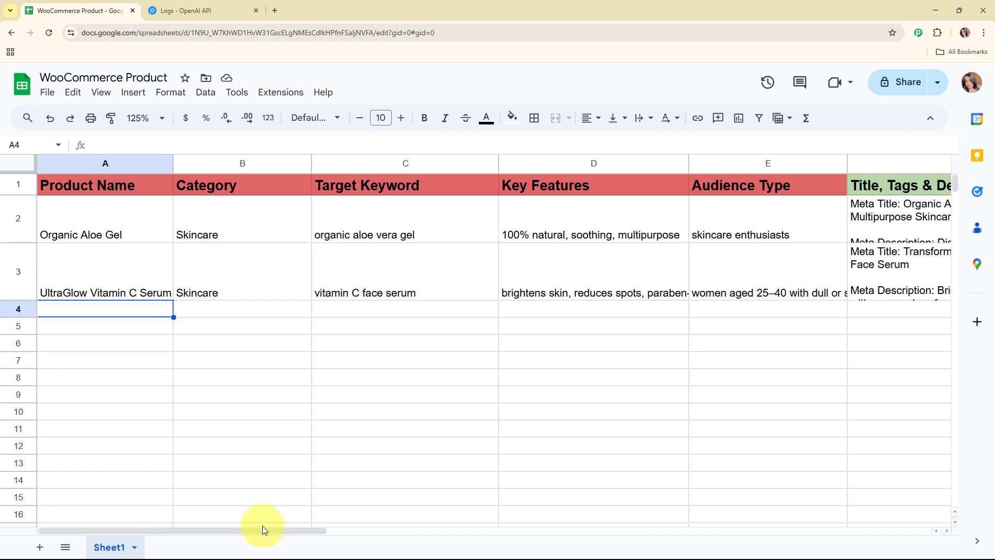
View the generated title, tags and description for UltraGlow Vitamin C Serum in row 3
drag(255, 527, 427, 523)
double_click(521, 276)
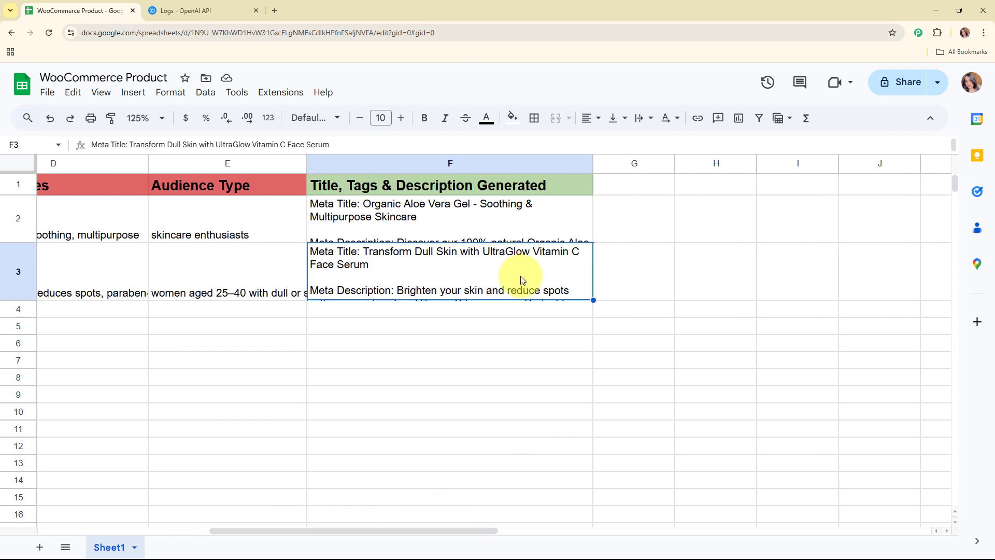
click(229, 309)
drag(300, 527, 99, 519)
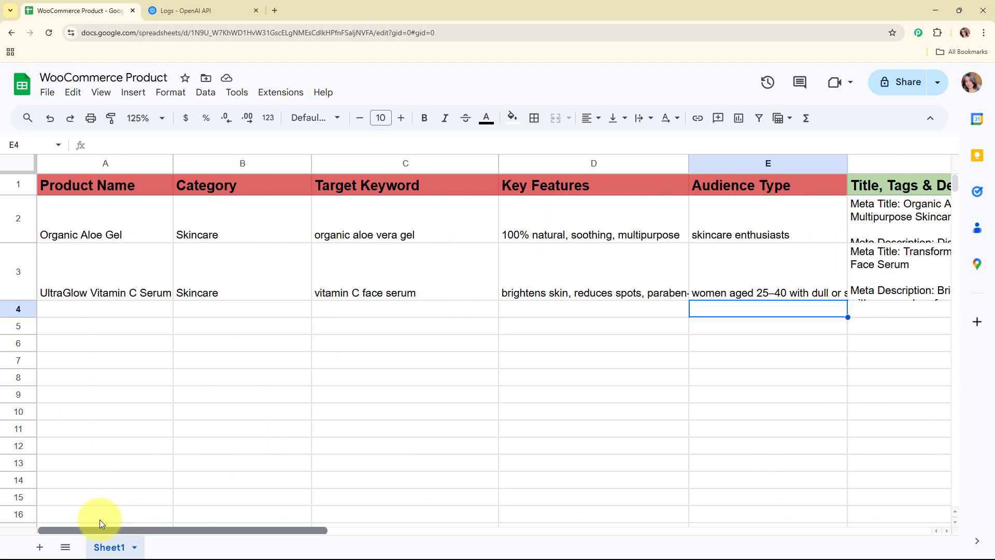
click(137, 308)
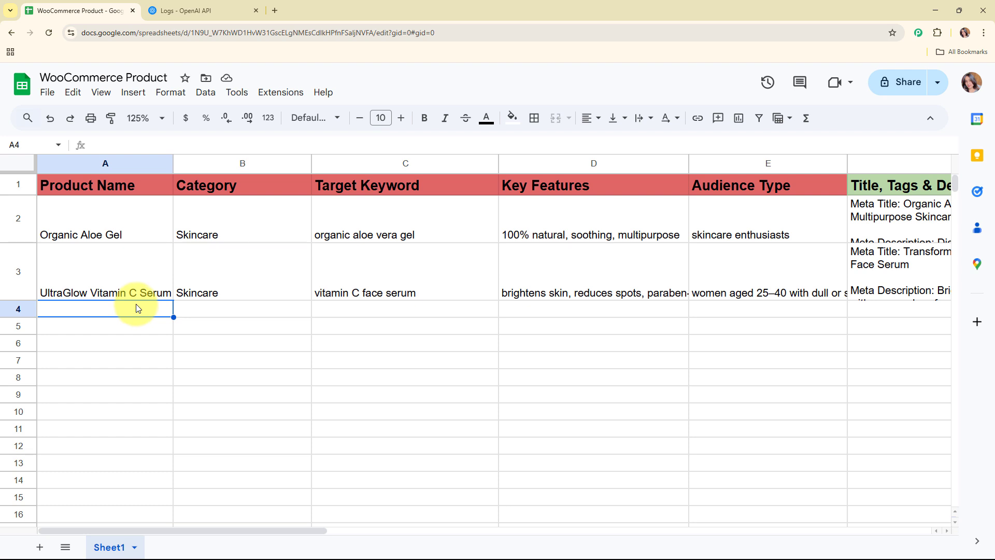
Open pabbly.com/connect in a new browser tab and sign in to the Pabbly account
click(274, 11)
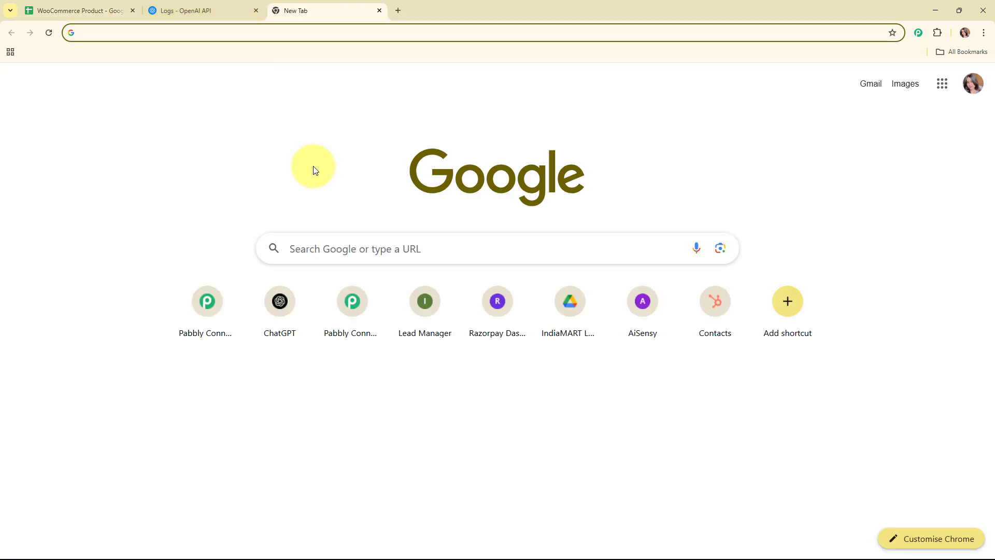
text(pabbly.com/connect/)
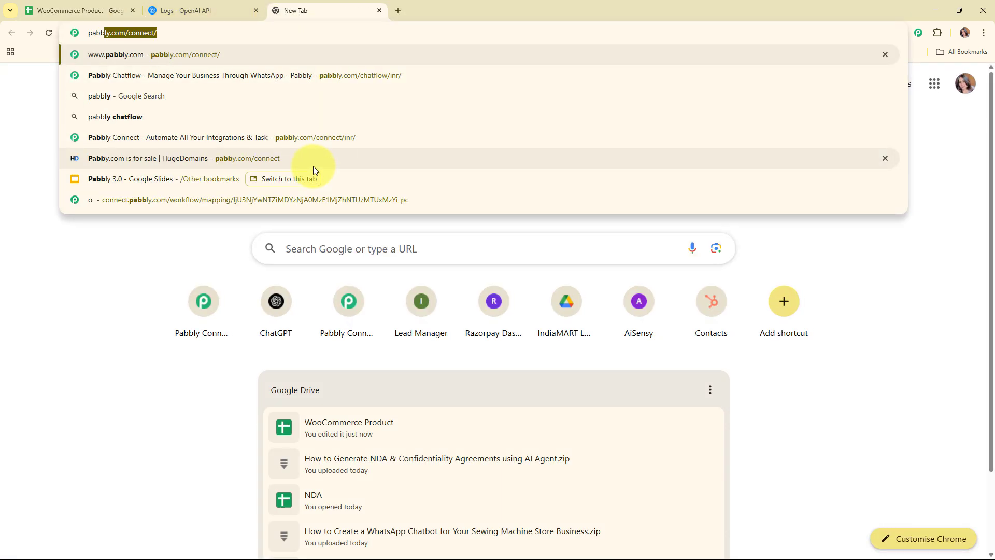
key(Return)
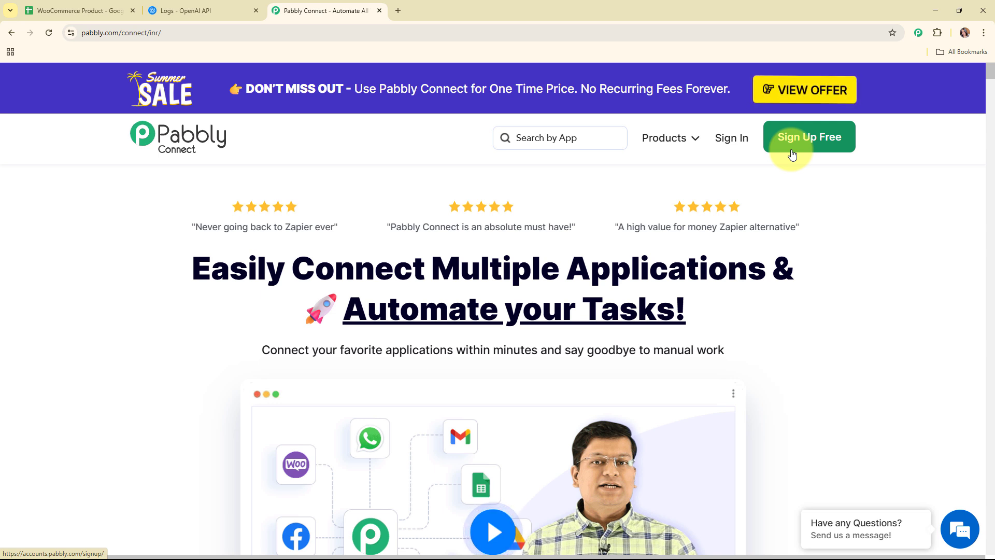
click(728, 148)
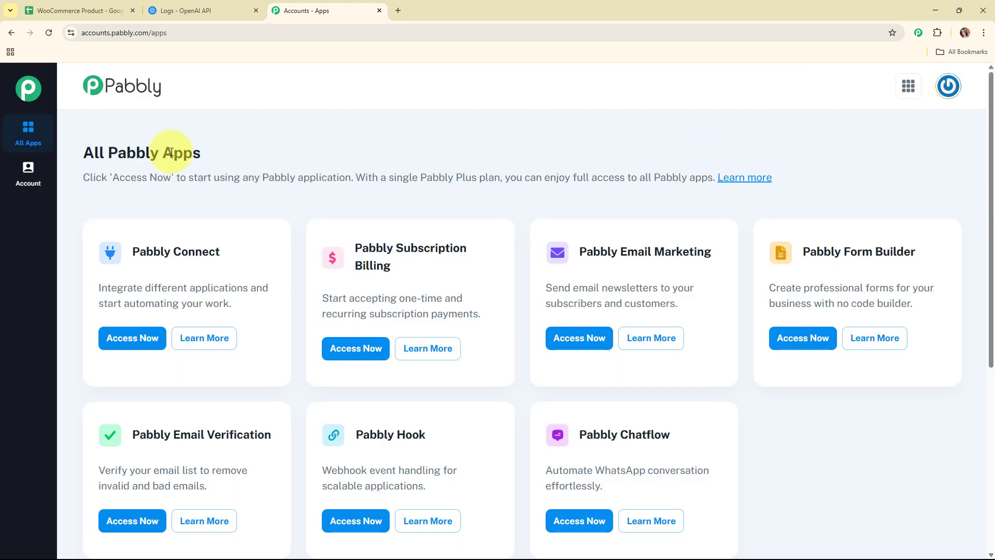
Access Pabbly Connect from the All Pabbly Apps page to reach its dashboard
drag(81, 151, 226, 165)
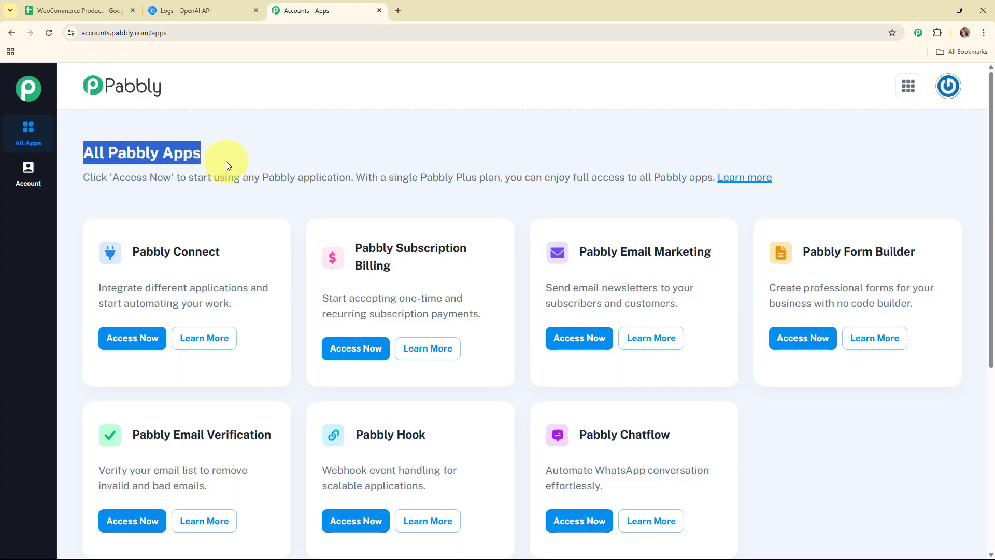
click(469, 167)
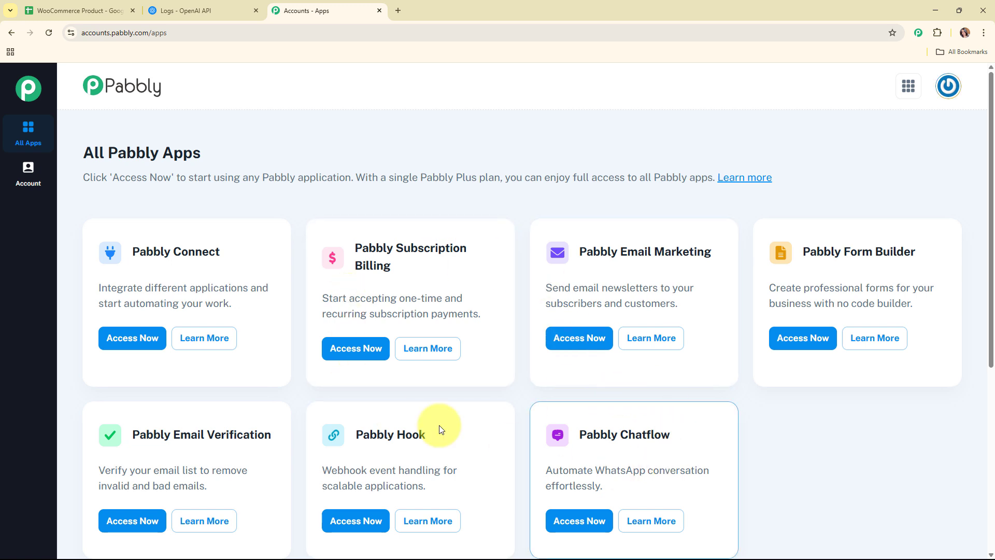
click(132, 338)
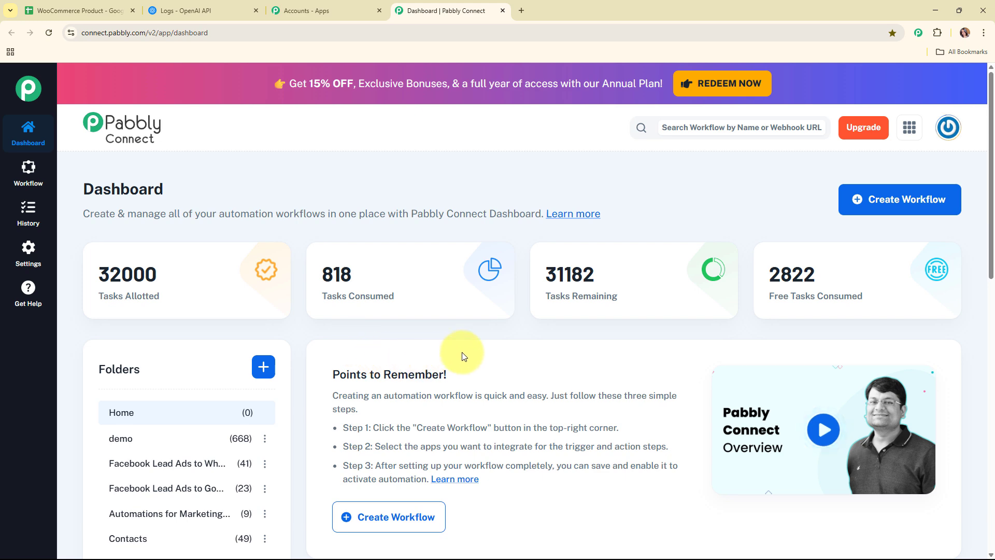
Start a new workflow and name it "Automate WooCommerce SEO Using AI Agent Meta Tag Generation"
click(895, 211)
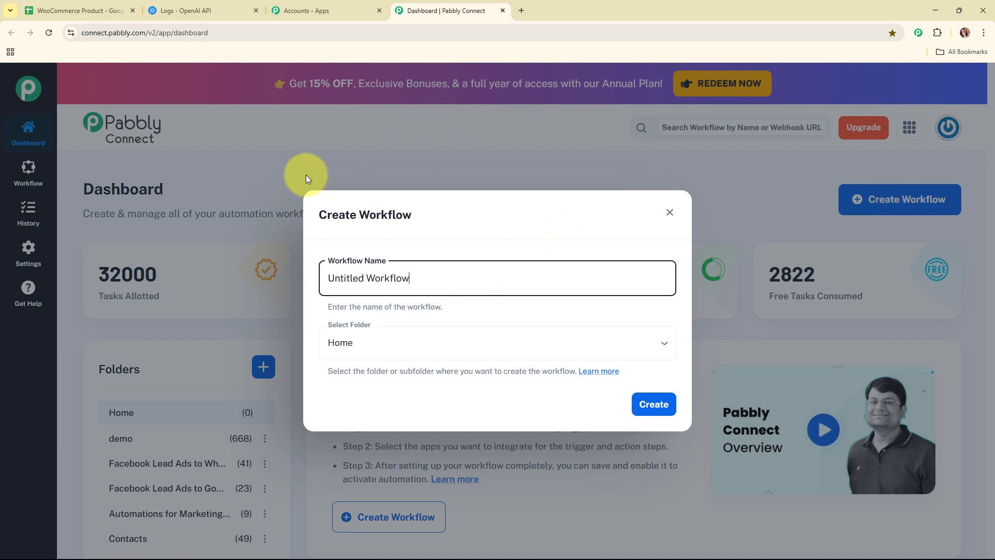
drag(452, 275, 318, 272)
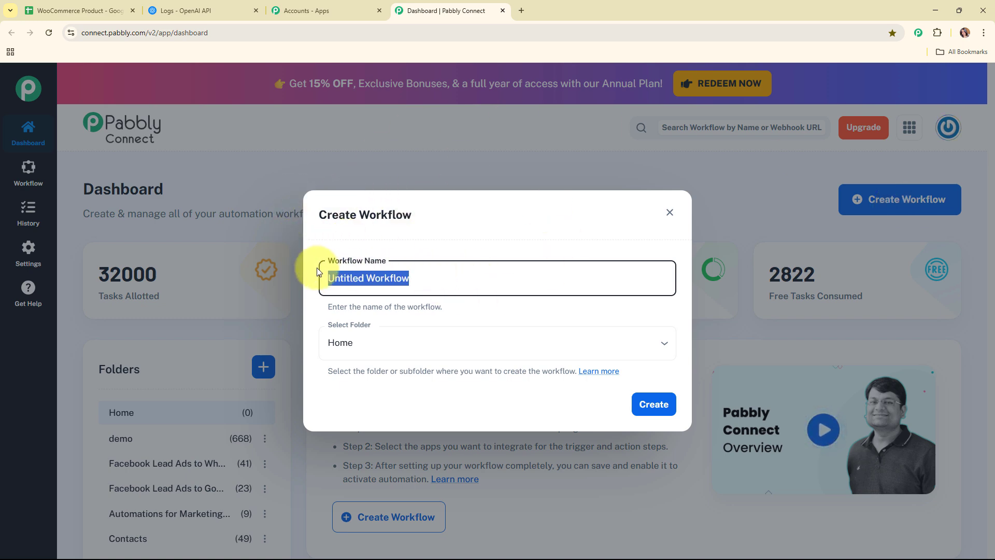
text(Automate WooCommerce SEO Using  AI Agent Meta Tag Generation)
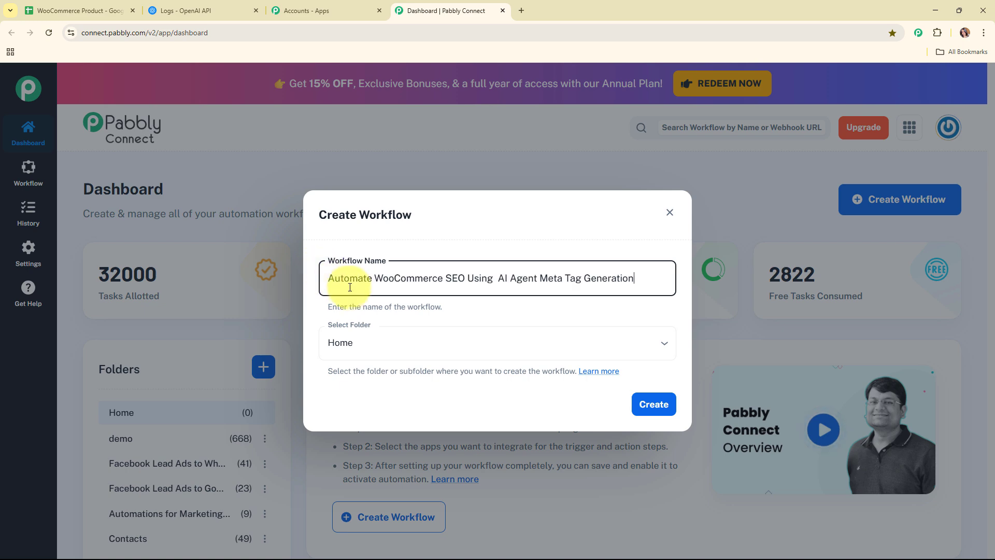
drag(332, 284, 673, 282)
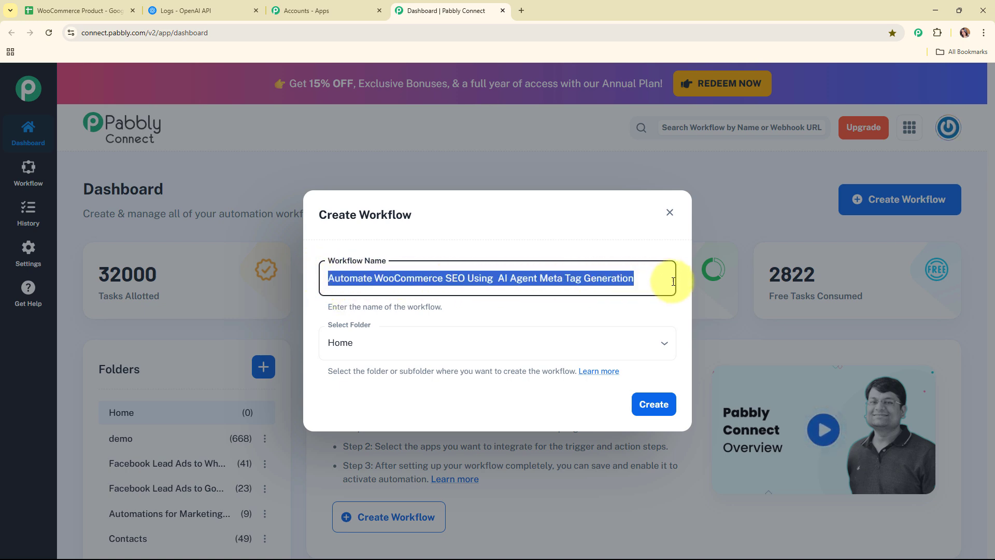
click(659, 302)
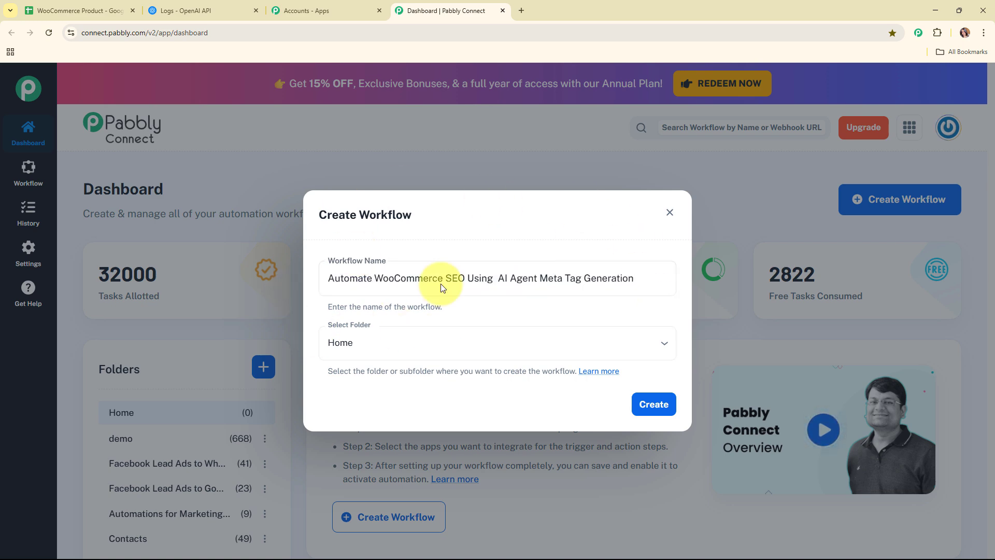
click(425, 282)
key(Tab)
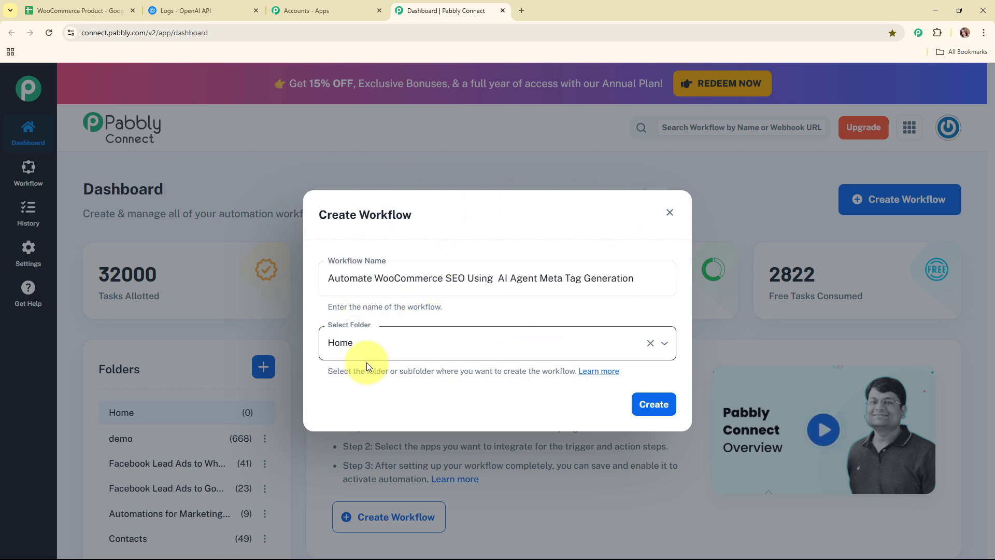
Set the new workflow's folder to Automations
click(366, 366)
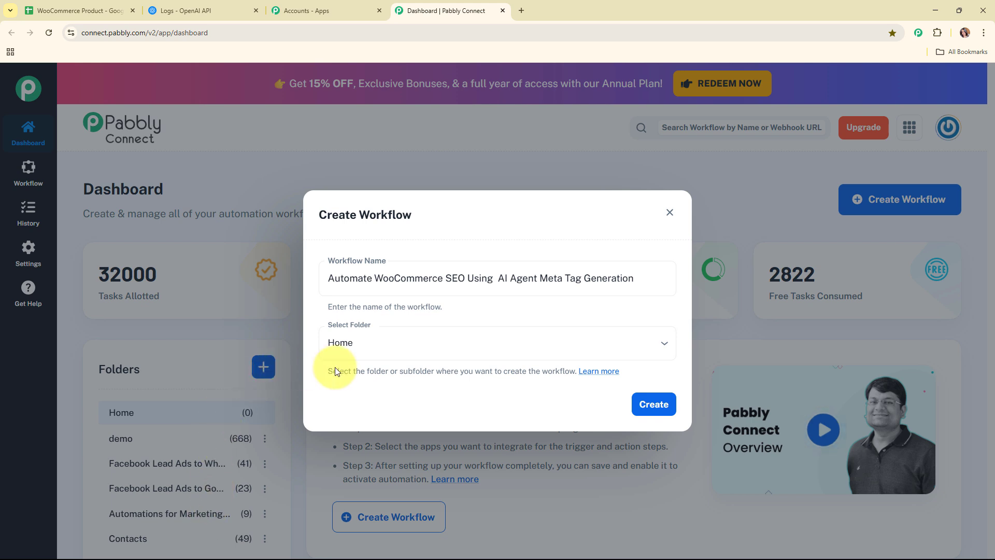
click(412, 337)
scroll(399, 290, down, 1)
text(Automations)
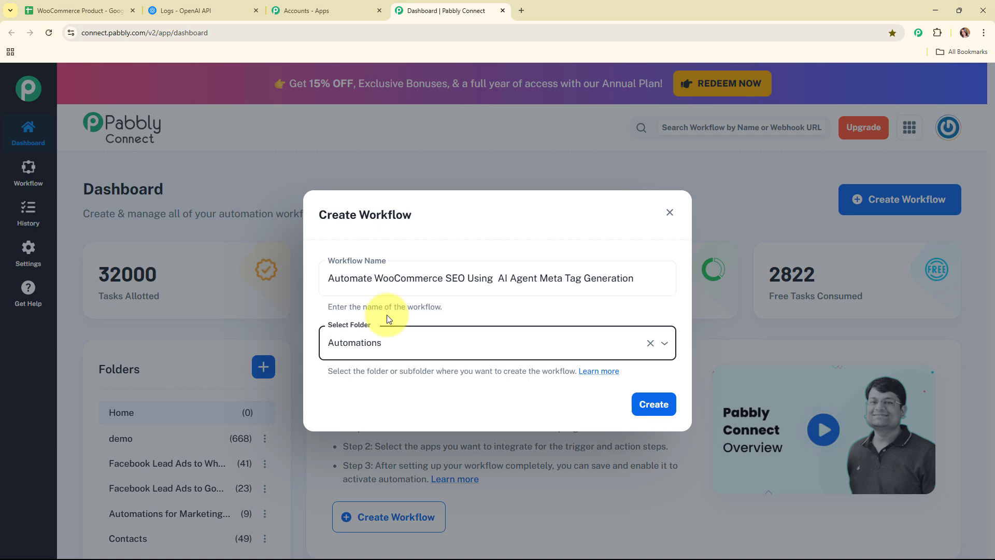
Read through the Pabbly forum help article on folders and return to the workflow creation dialog
click(599, 371)
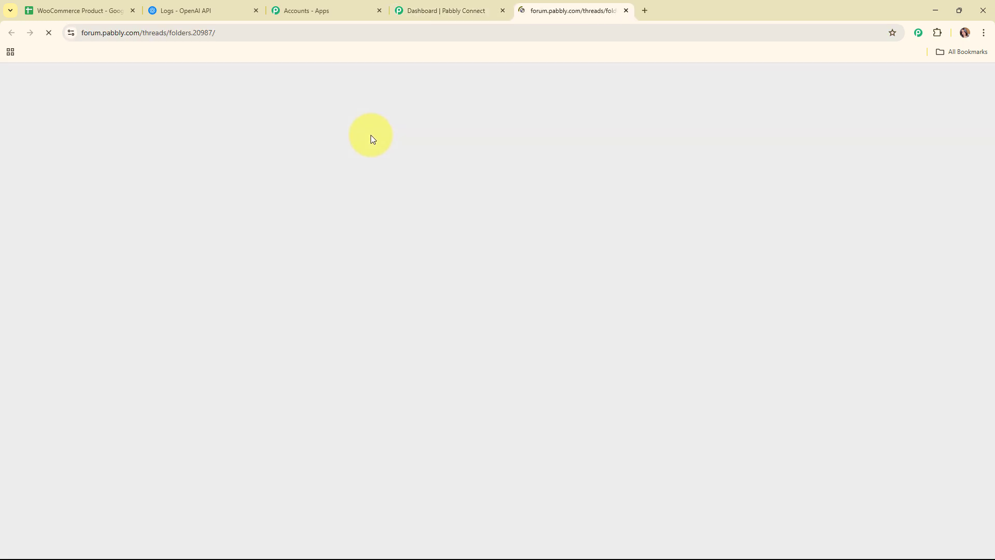
scroll(525, 232, down, 3)
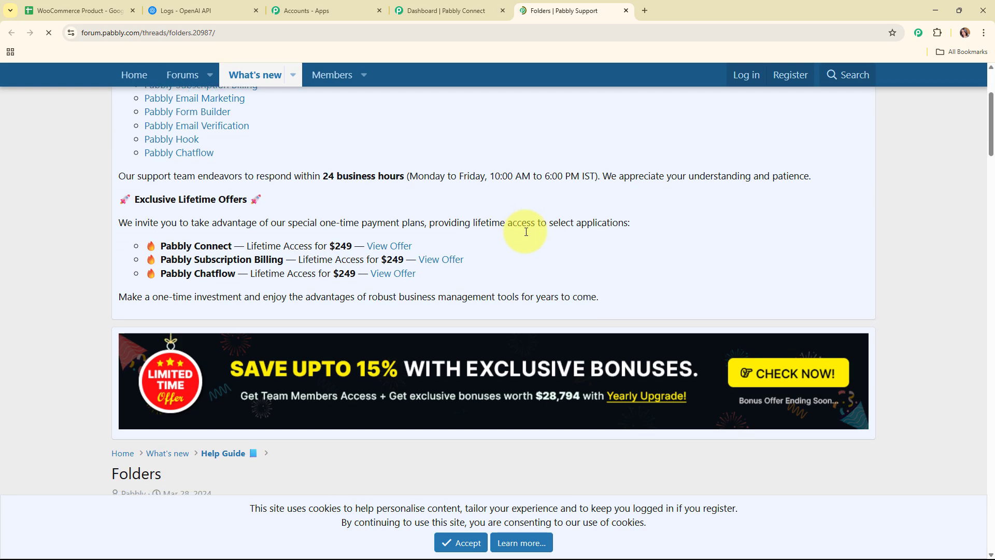
scroll(525, 232, down, 8)
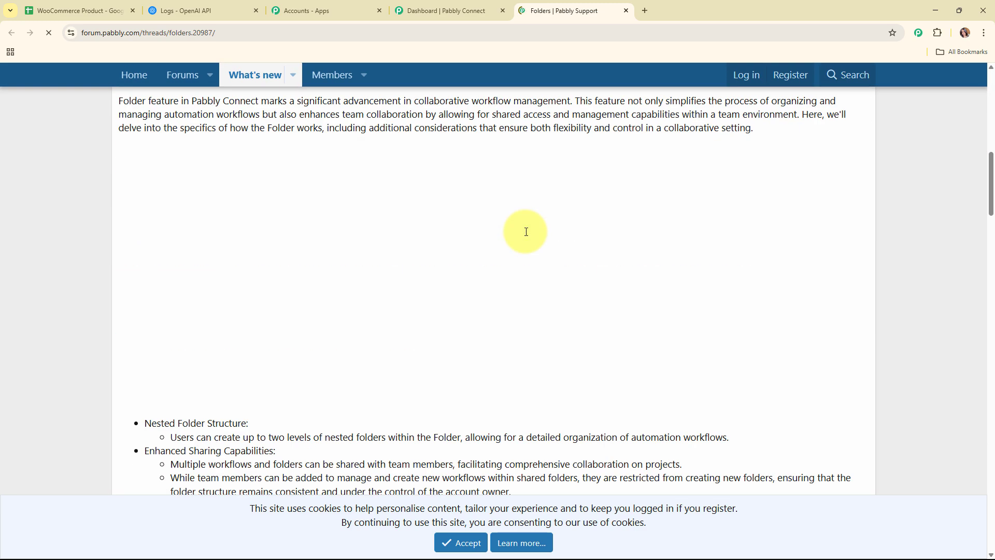
scroll(526, 232, down, 15)
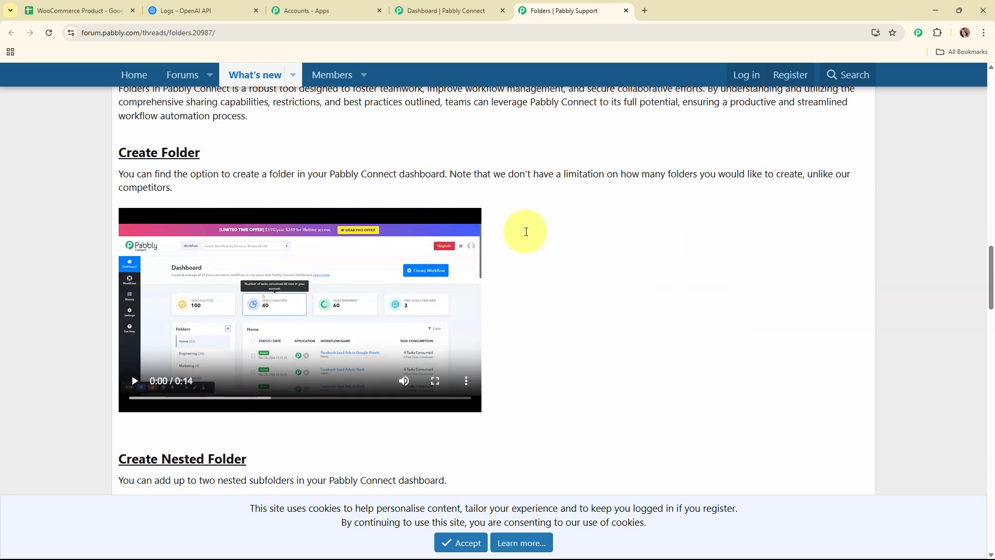
scroll(525, 232, up, 15)
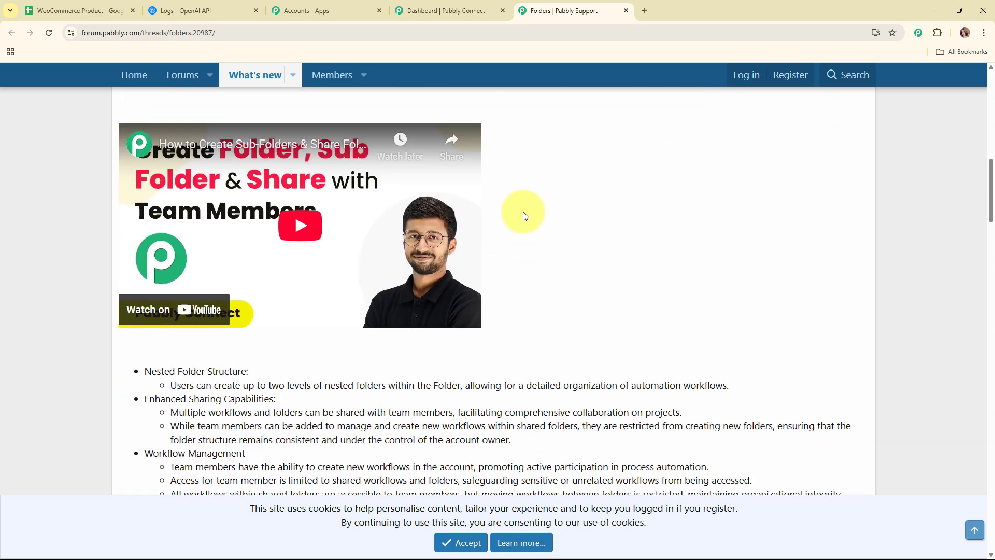
click(626, 10)
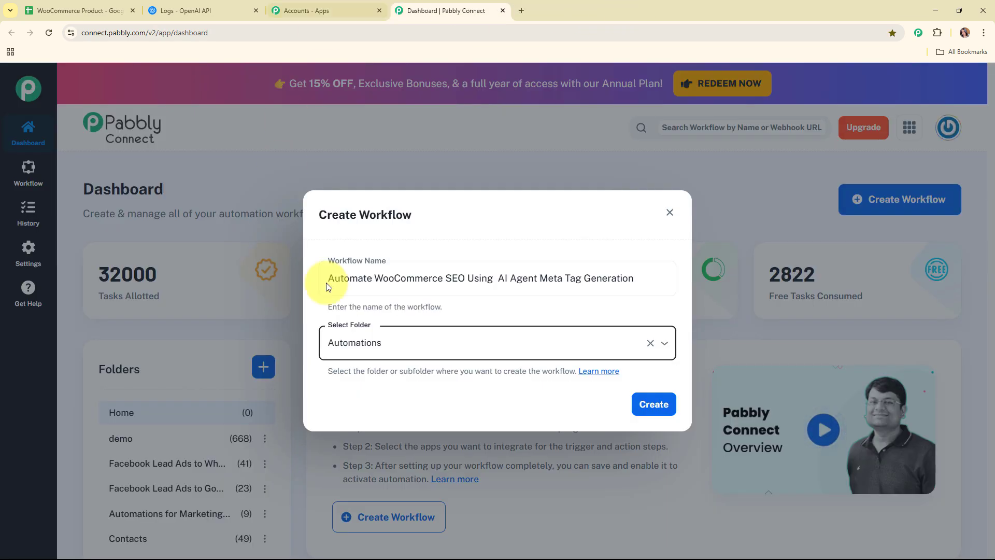
Create the workflow and expand its trigger step to show the application choices
click(652, 417)
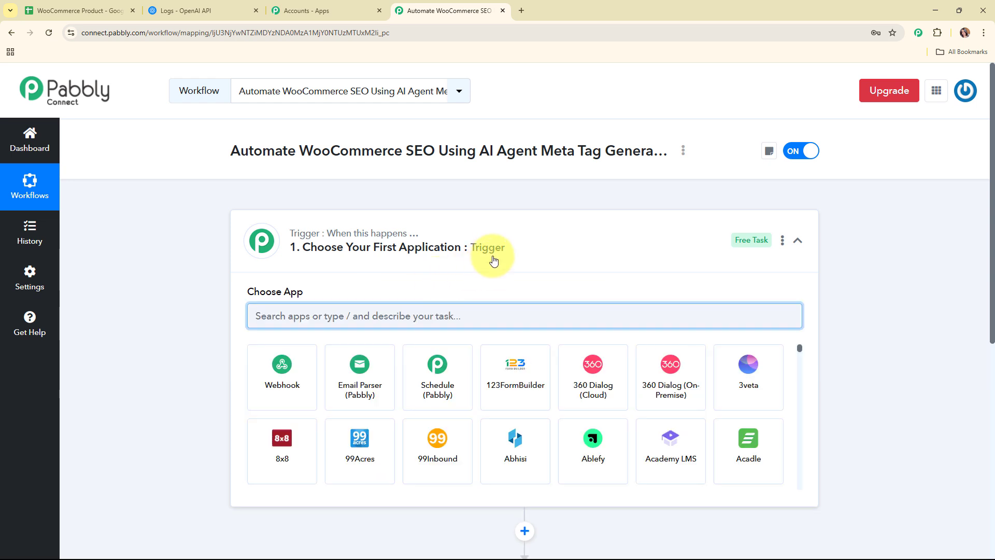
click(570, 245)
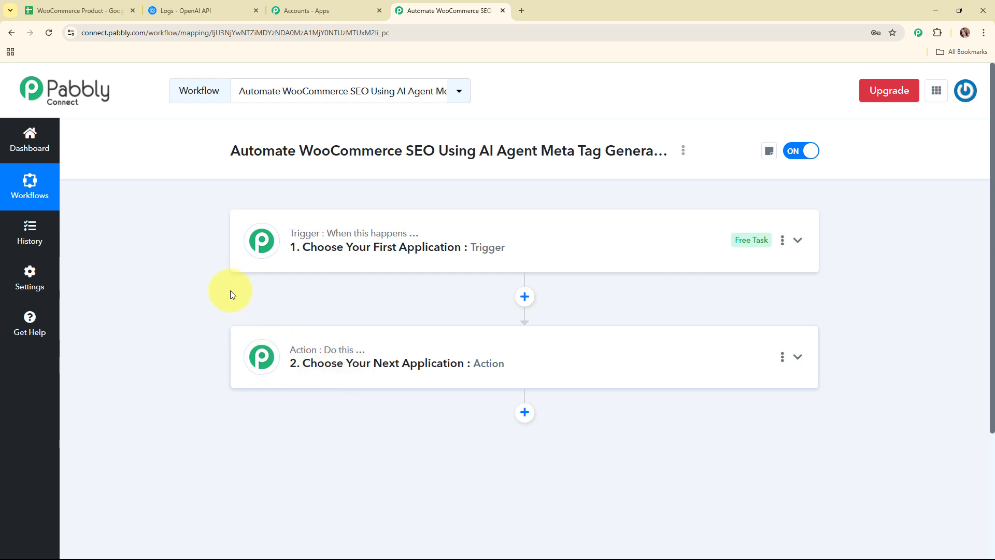
click(584, 243)
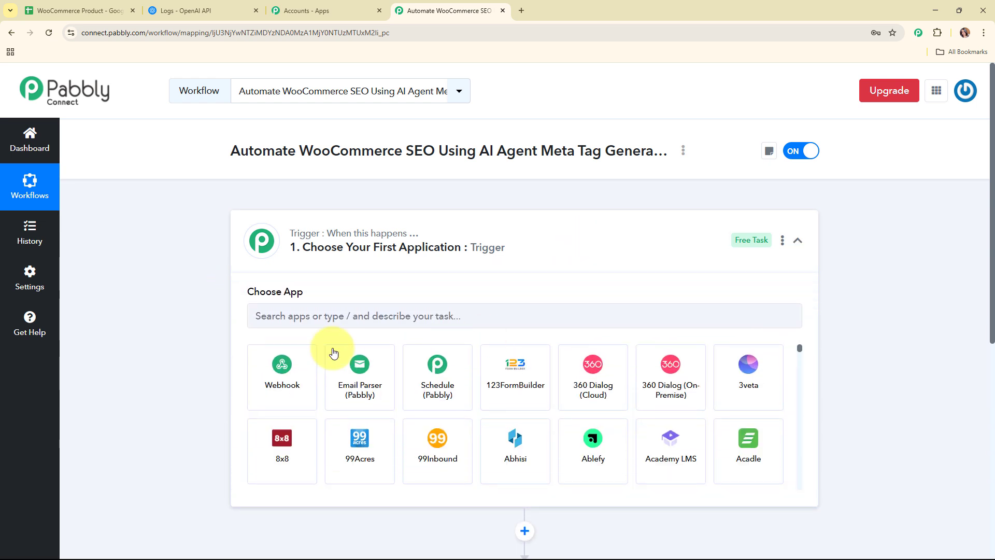
Set the workflow trigger to Google Sheets with the event New or Updated Spreadsheet Row
click(278, 325)
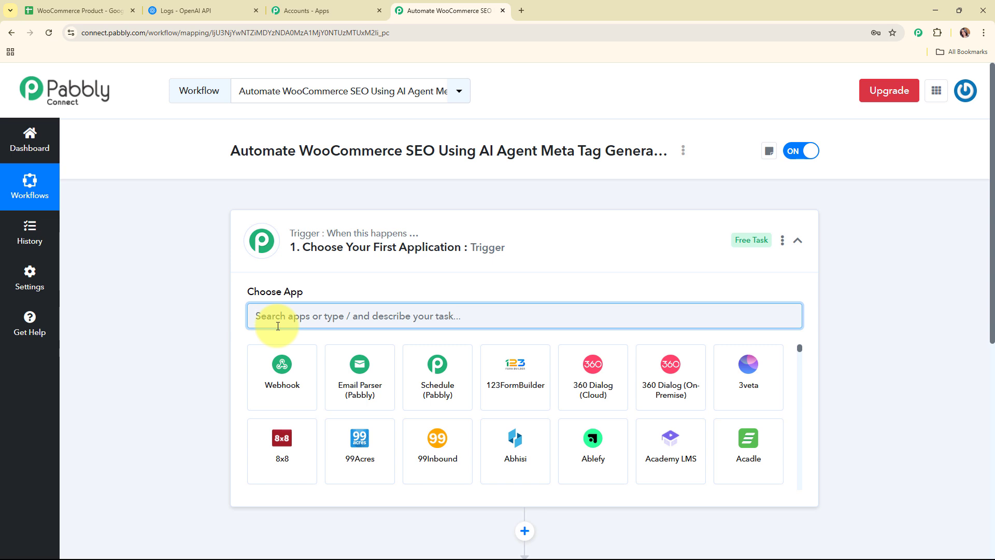
text(shee)
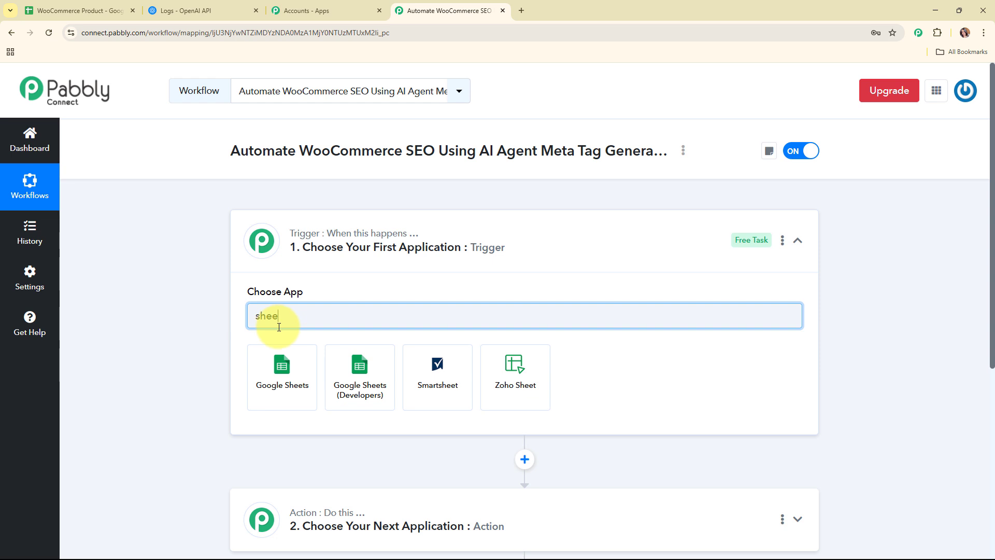
click(284, 362)
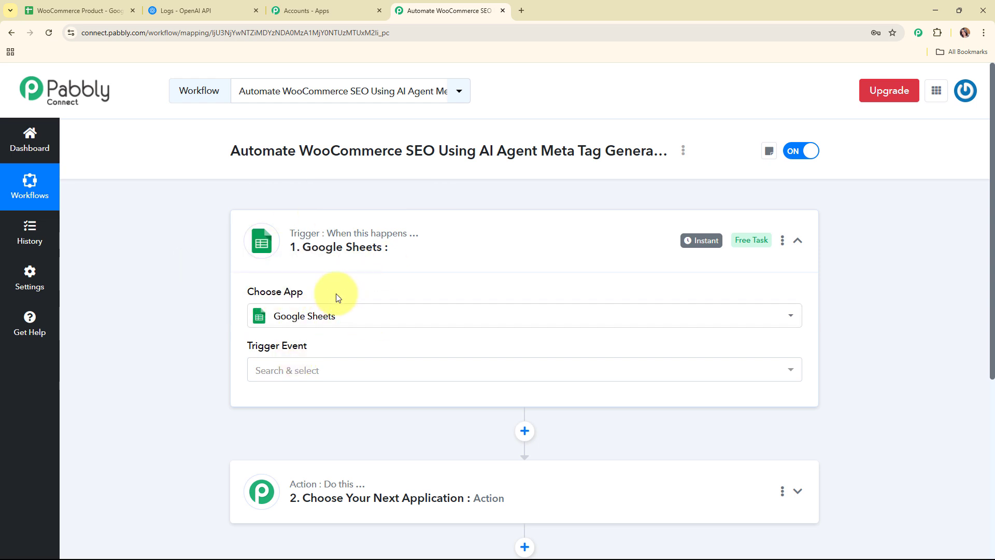
scroll(336, 294, down, 1)
click(333, 320)
click(334, 386)
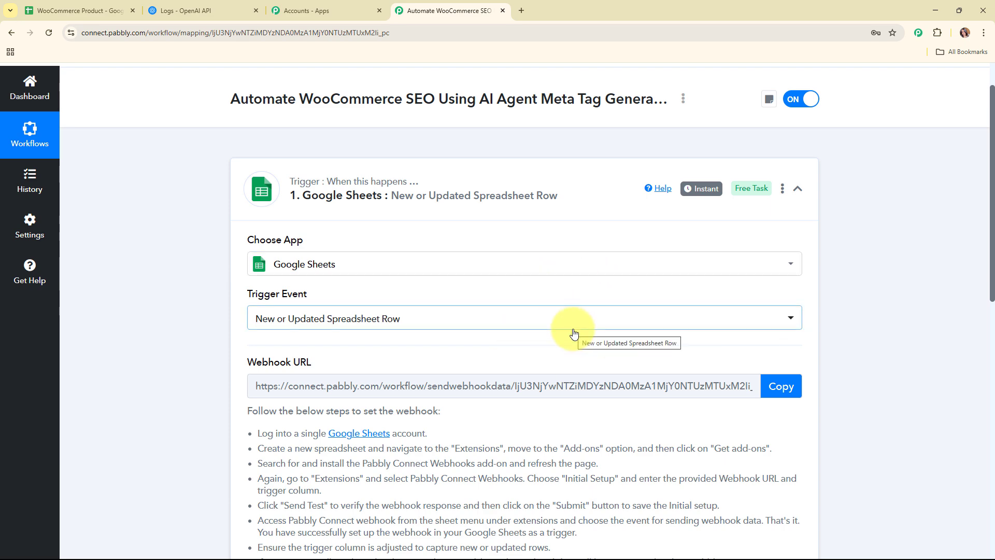
Review the Google Sheets trigger's webhook setup instructions and copy its webhook URL
drag(239, 296, 386, 290)
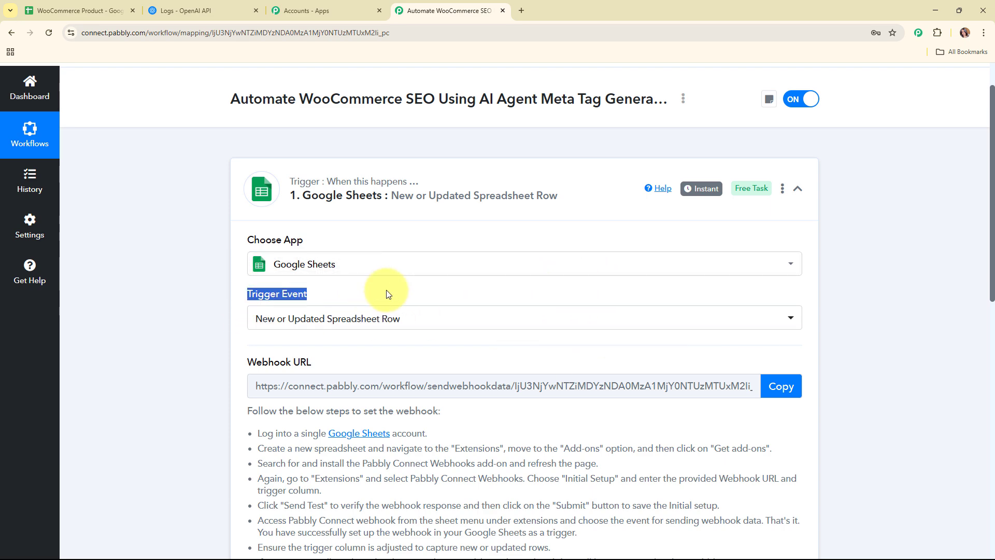
scroll(387, 291, down, 2)
mouse_move(247, 259)
drag(246, 259, 358, 245)
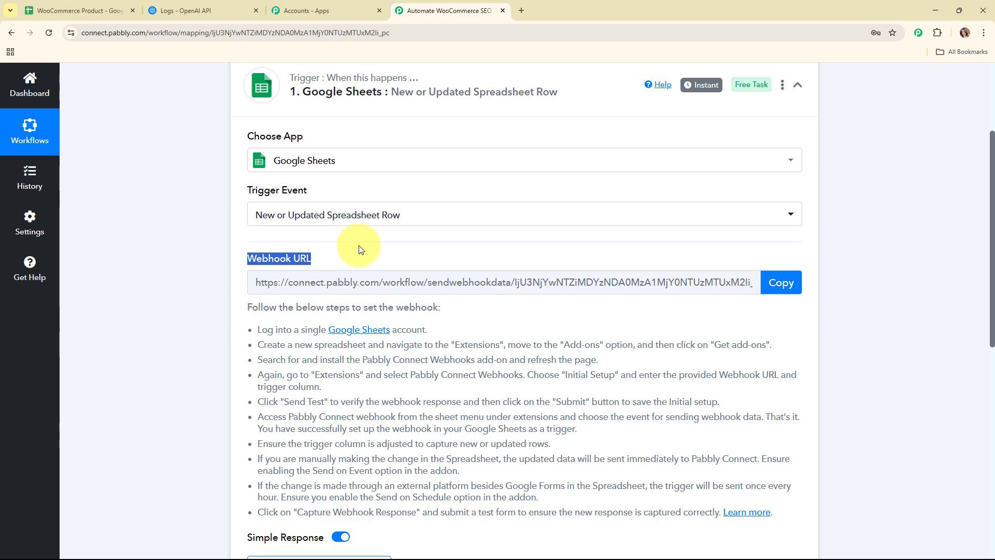
scroll(611, 248, down, 1)
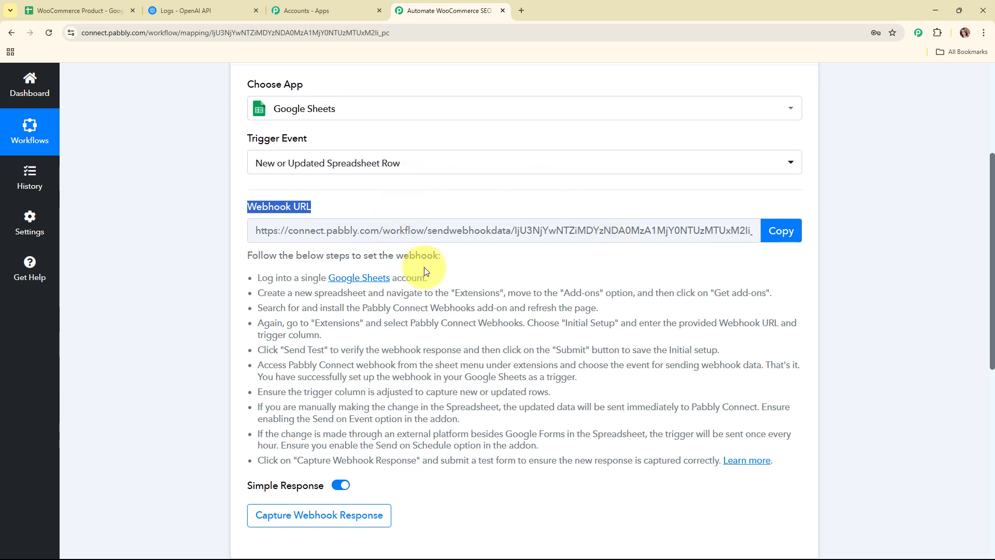
click(509, 259)
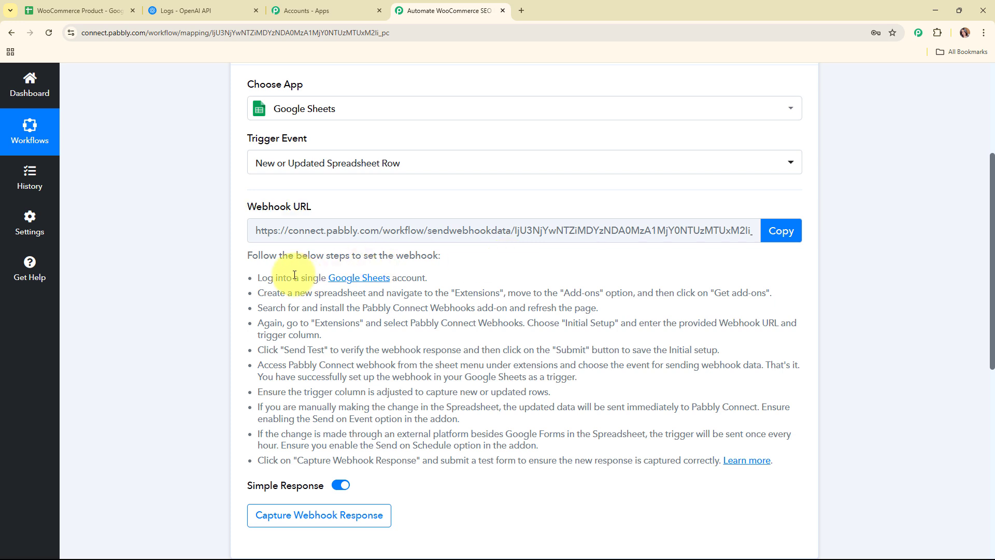
drag(262, 278, 851, 460)
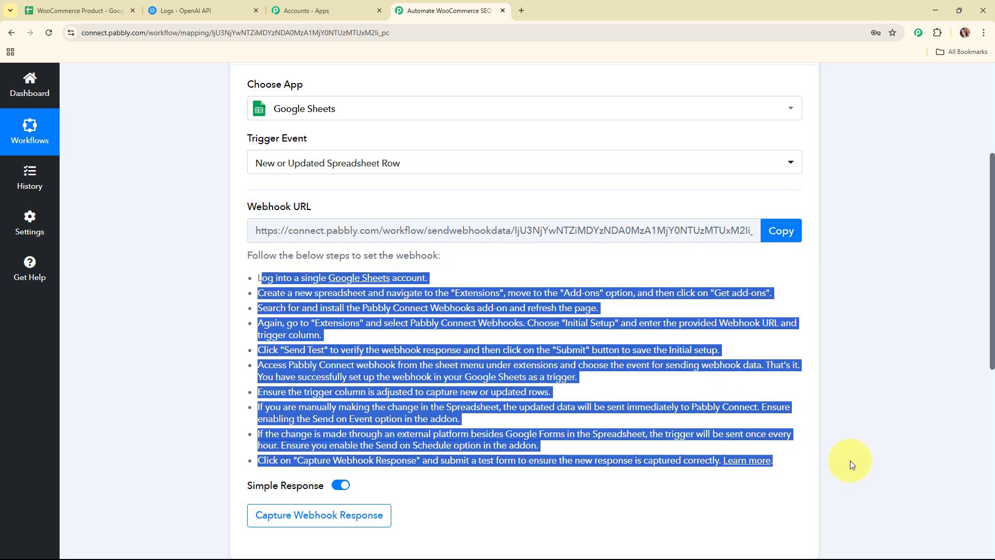
click(788, 238)
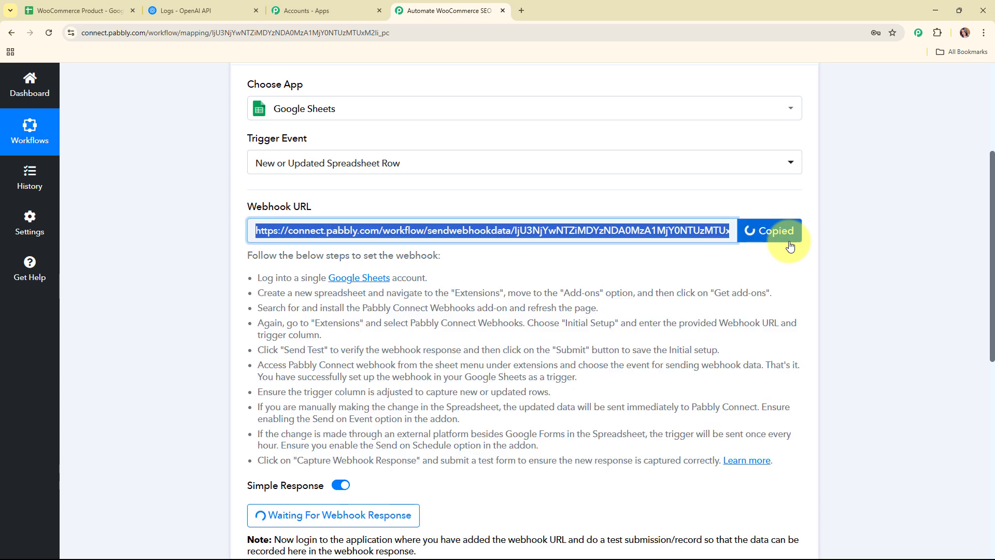
Switch to the WooCommerce Product spreadsheet in Google Sheets and search the add-on marketplace for Pabbly Connect Webhooks
click(108, 12)
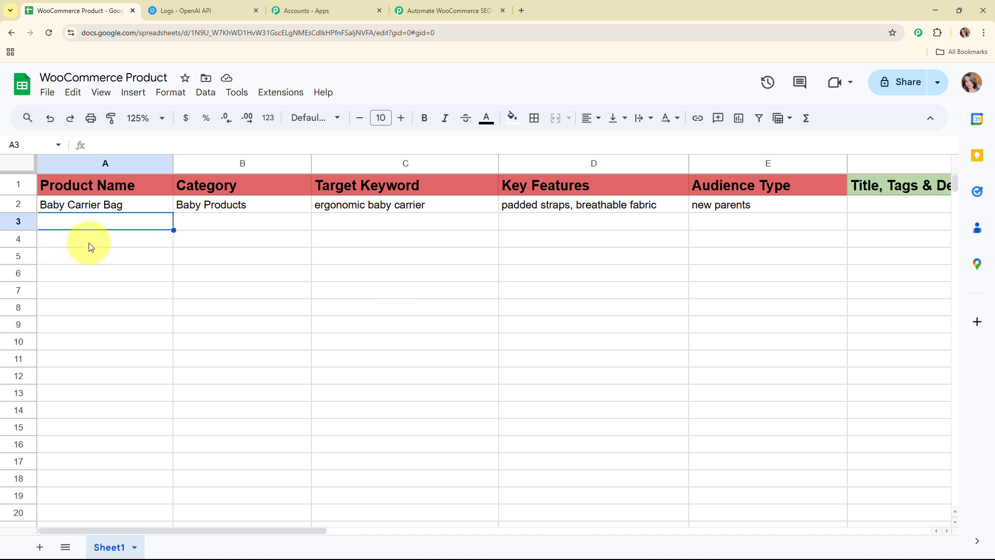
click(288, 94)
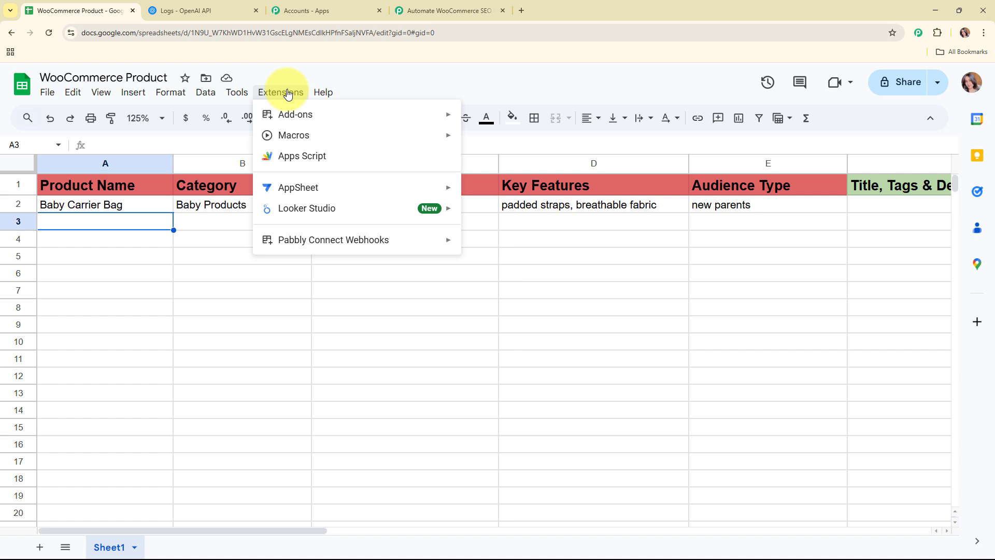
mouse_move(289, 121)
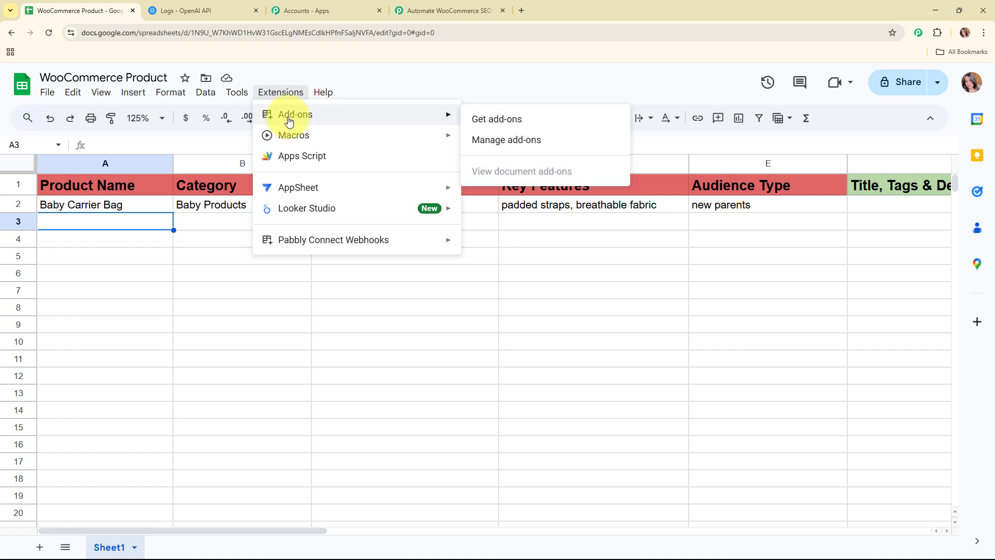
click(555, 124)
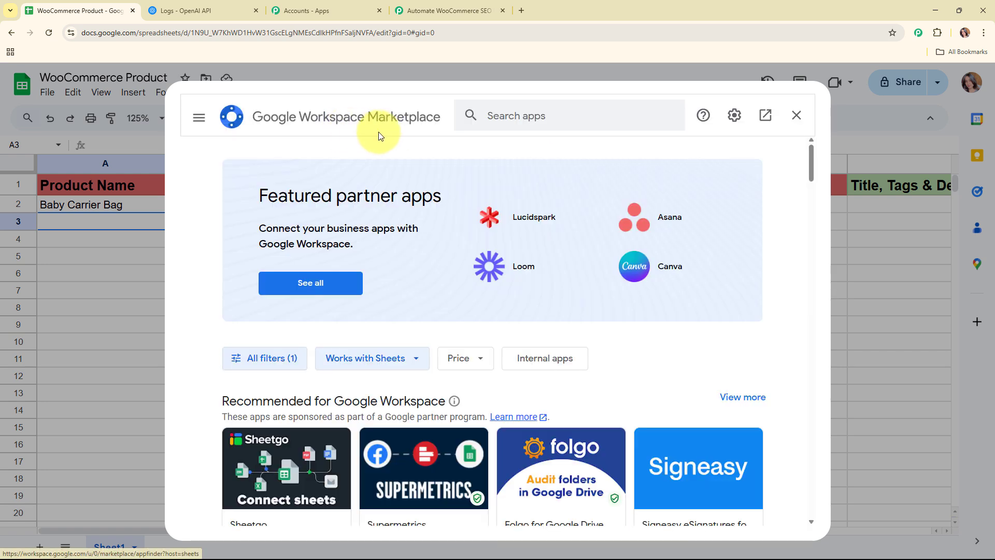
click(605, 116)
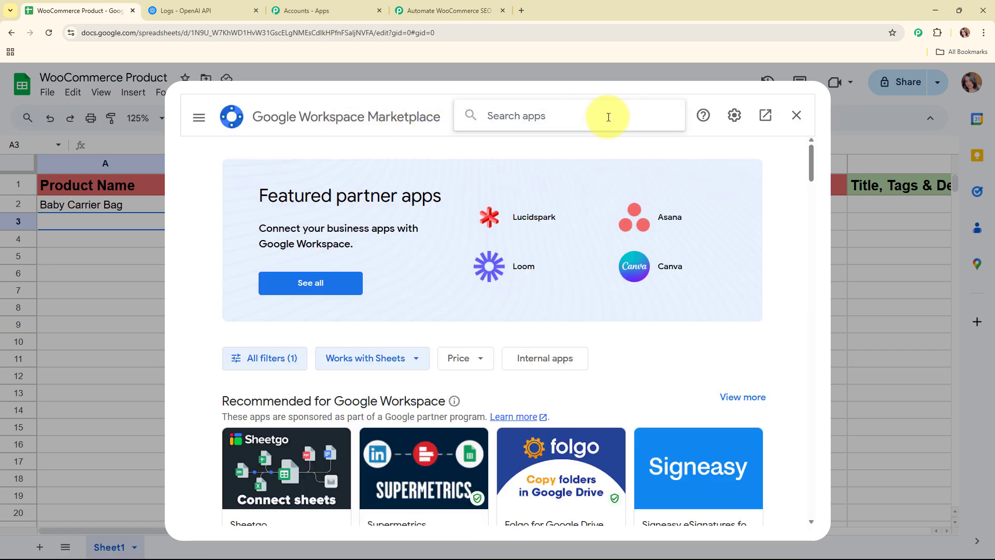
text(pb)
text(g)
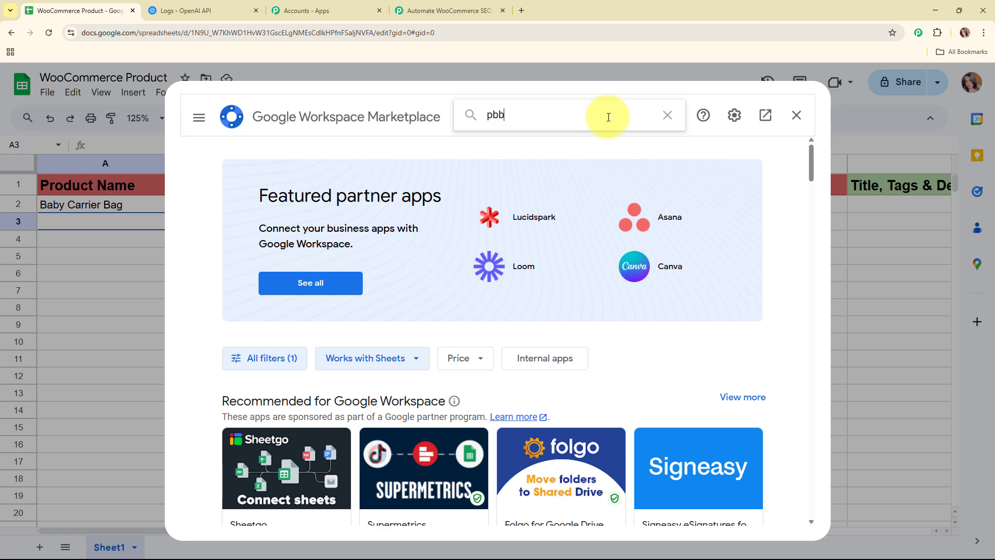
key(BackSpace)
key(BackSpace)
text(ab)
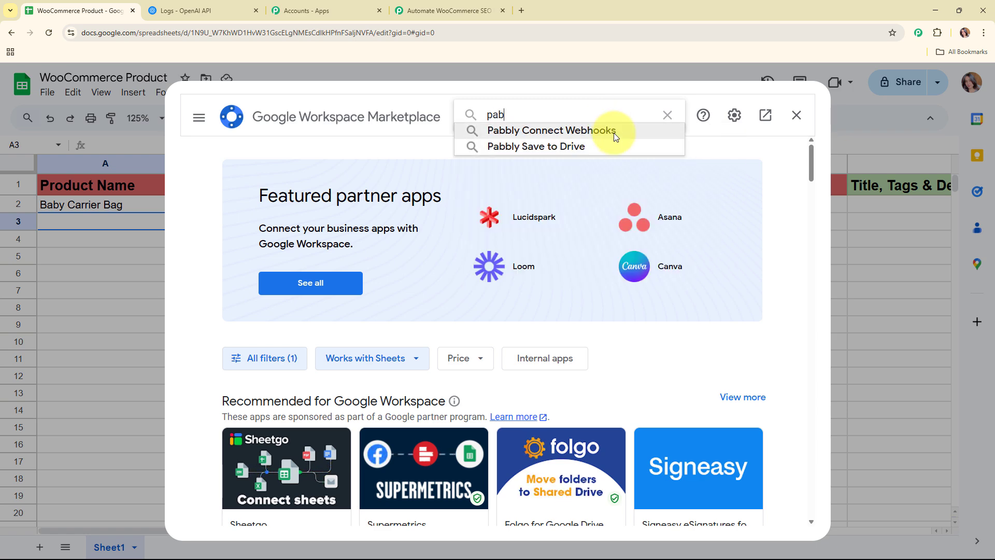
click(613, 133)
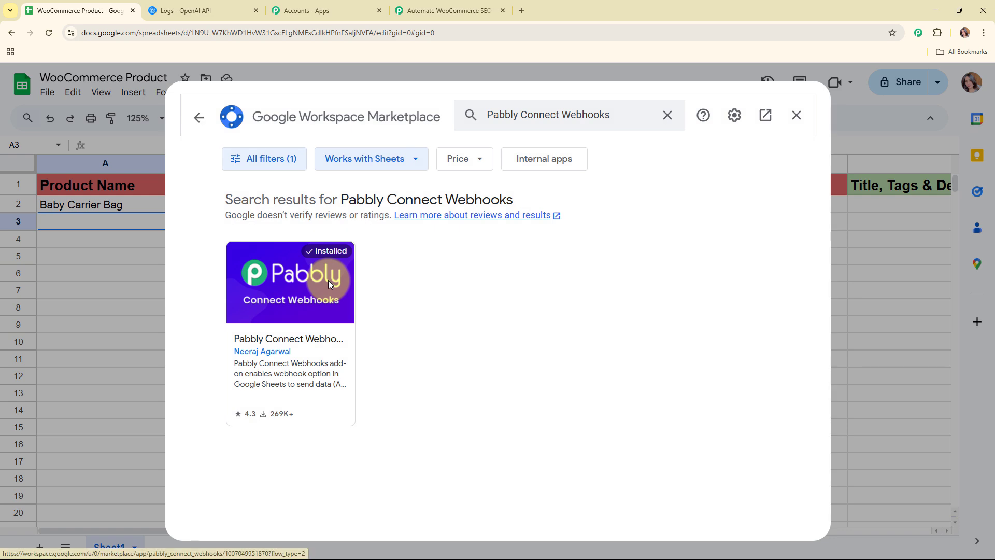
Check the install status on the Pabbly Connect Webhooks listing and close the marketplace
click(328, 282)
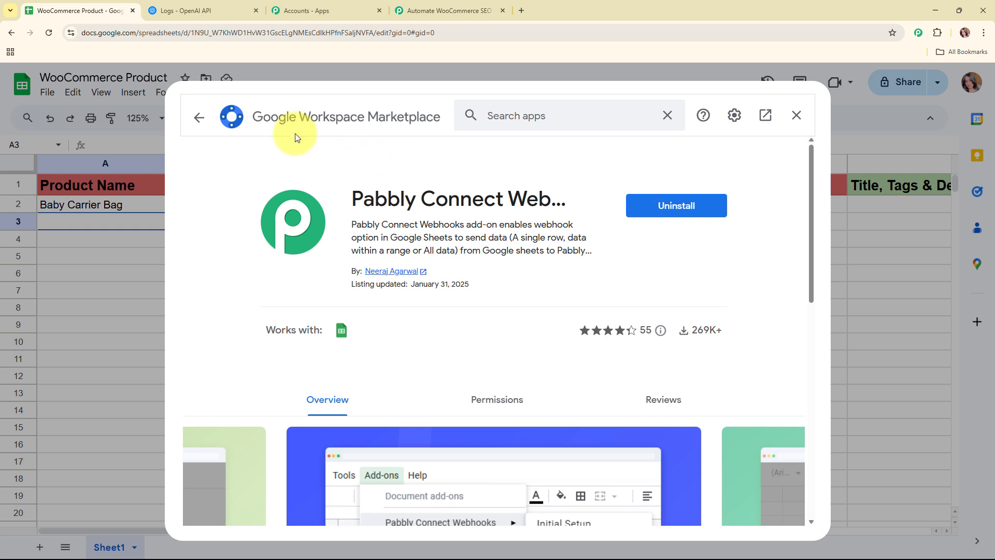
click(199, 116)
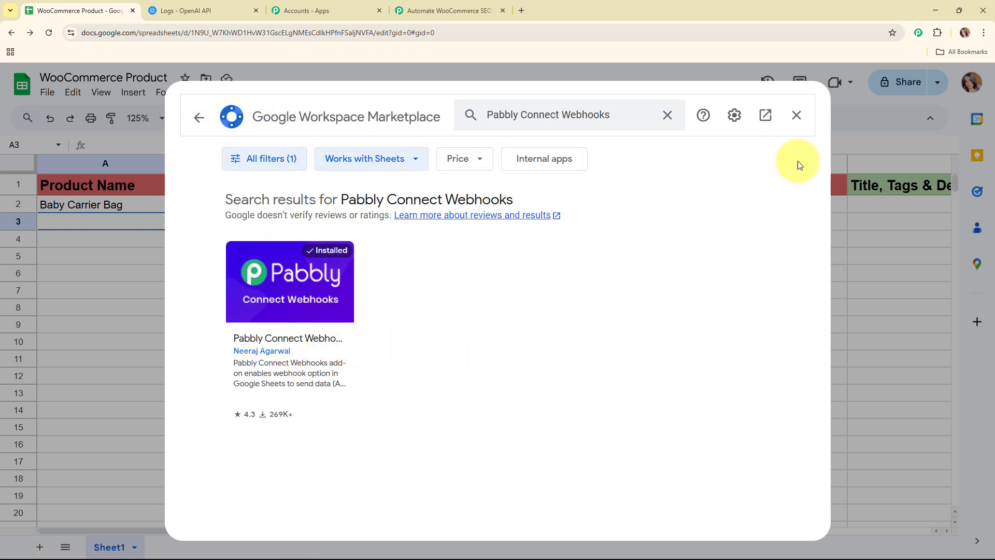
click(796, 115)
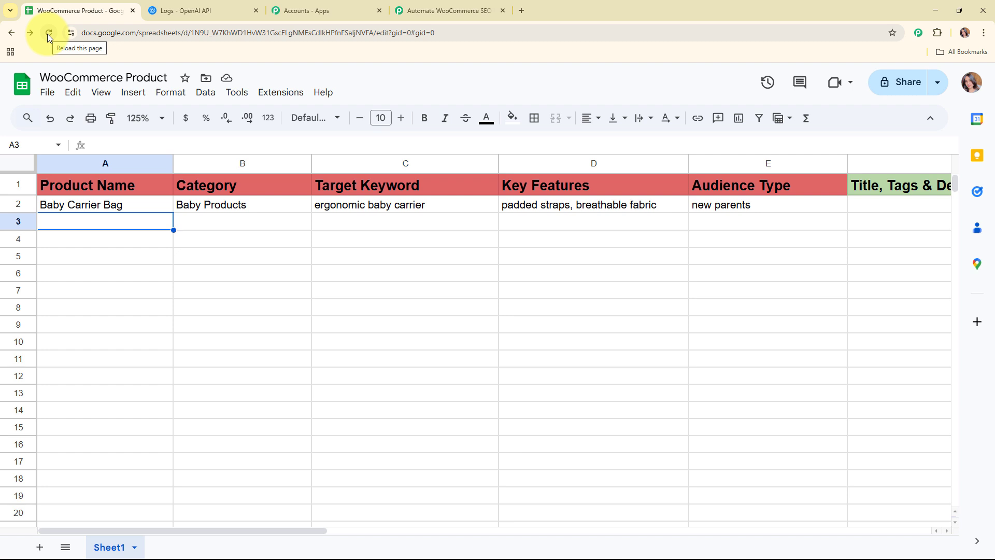
Submit the Pabbly Connect Webhooks initial setup for Sheet1 with the copied webhook URL and trigger column E
click(274, 102)
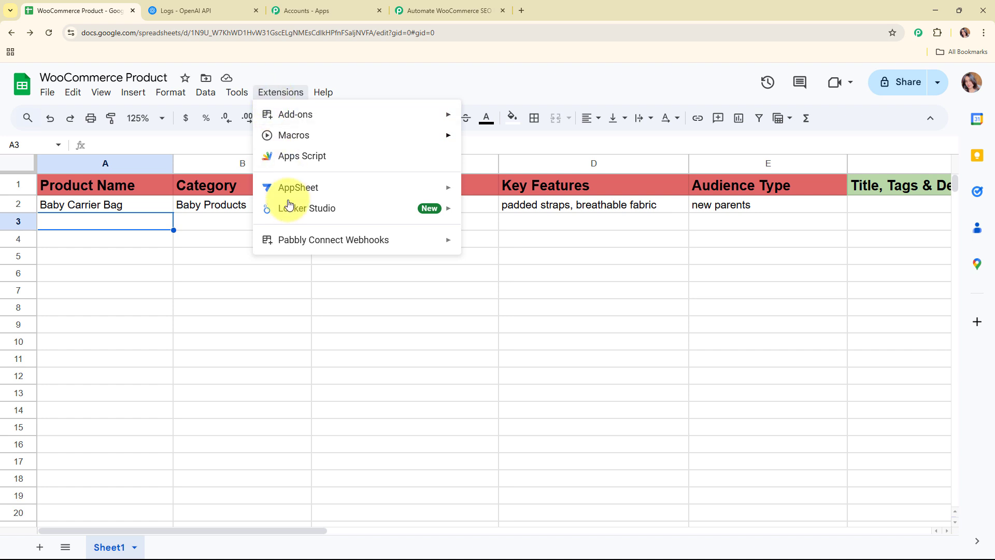
mouse_move(303, 241)
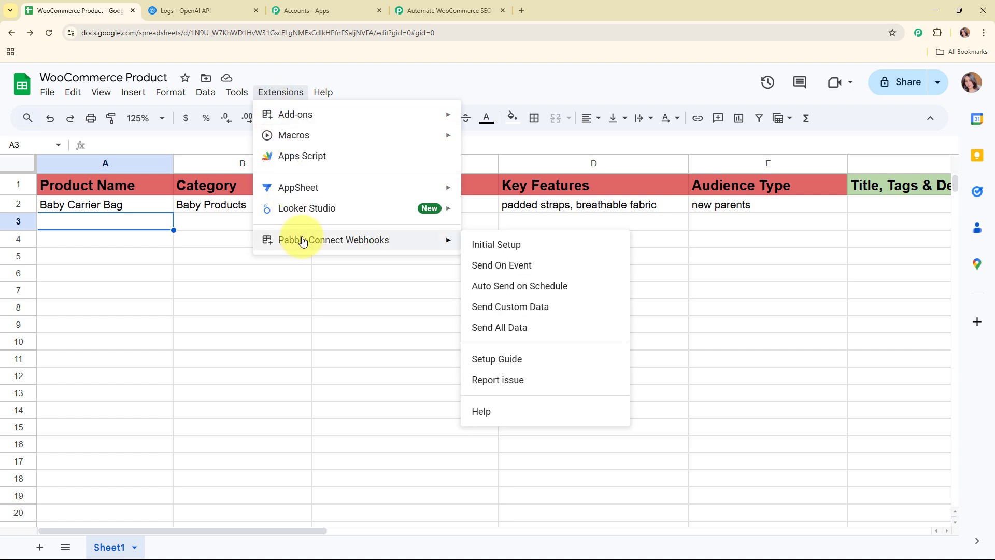
click(502, 246)
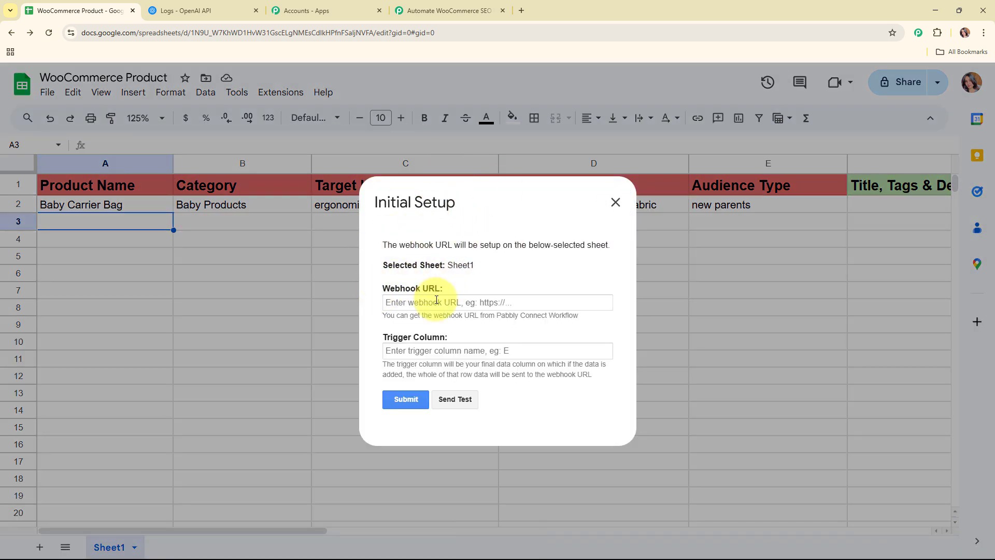
click(472, 302)
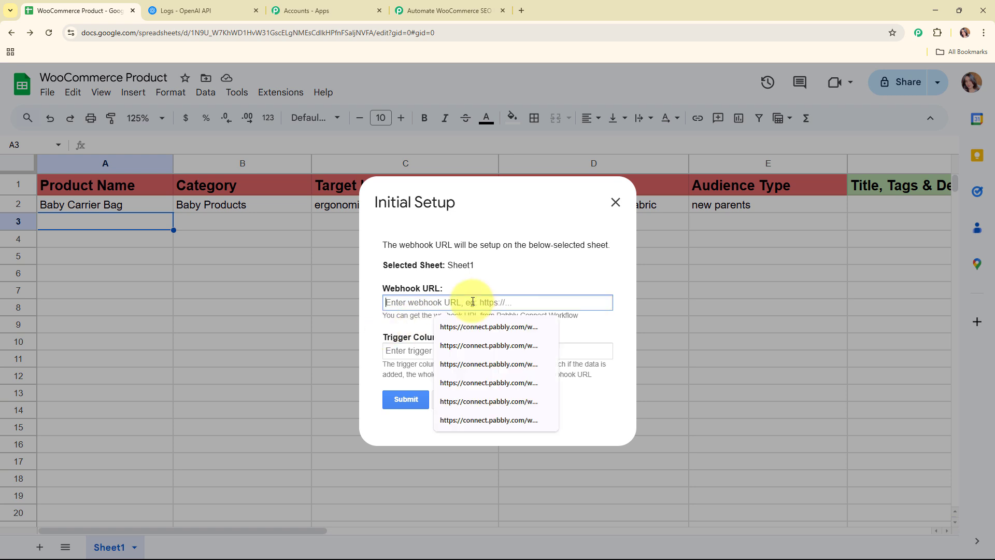
key(ctrl+v)
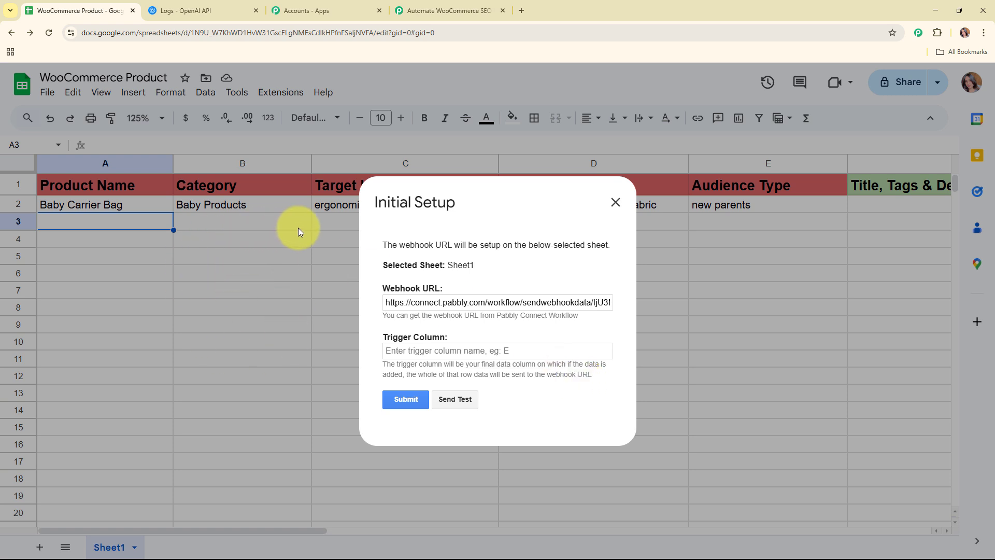
click(438, 348)
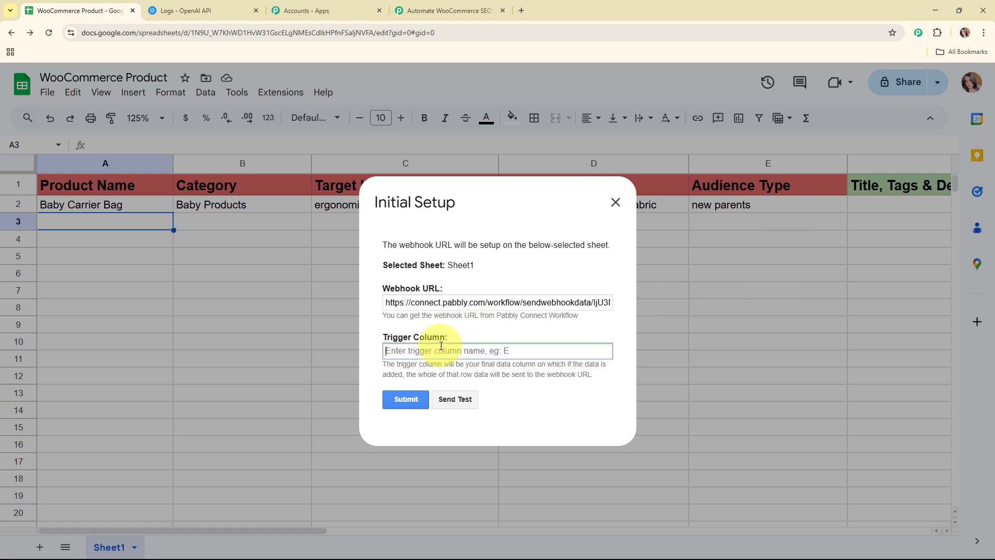
text(E)
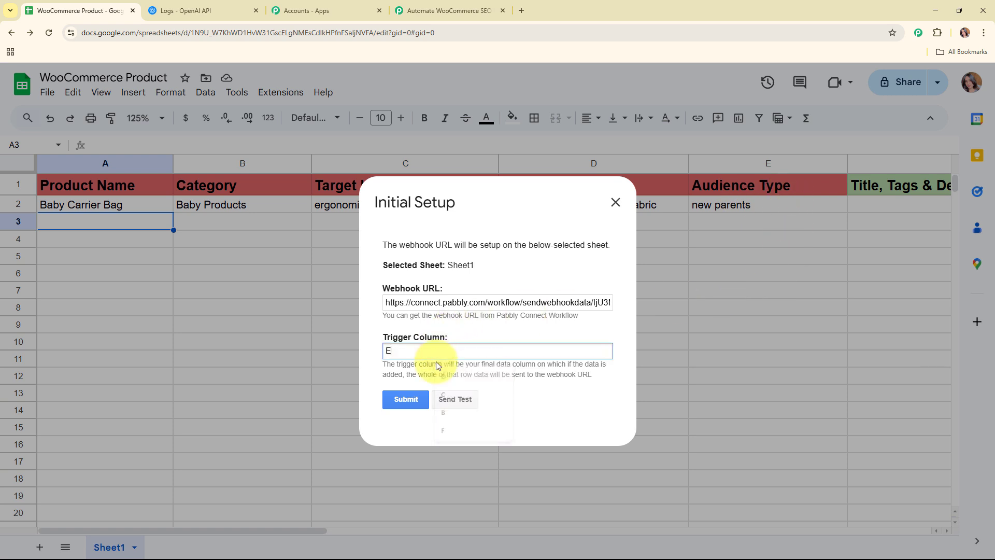
click(392, 403)
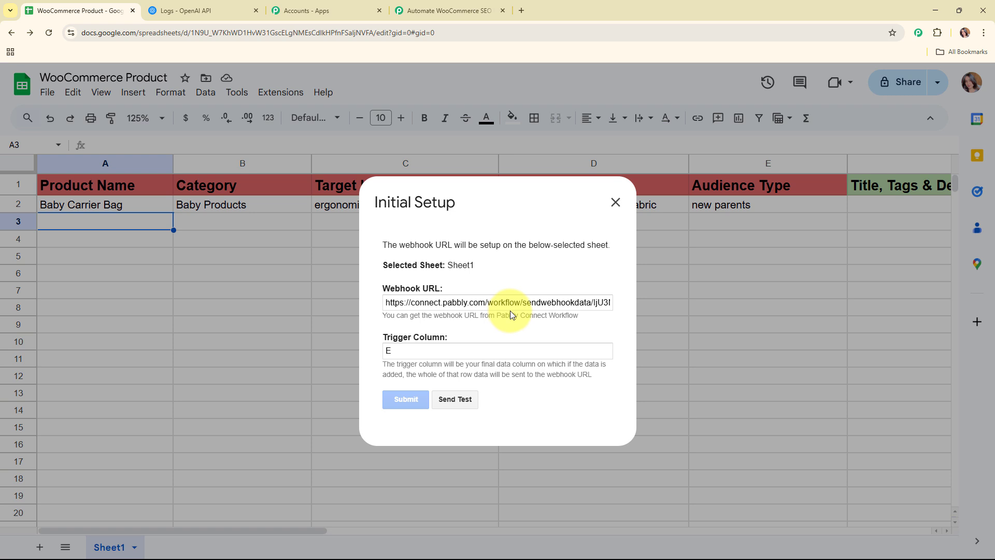
scroll(510, 314, down, 1)
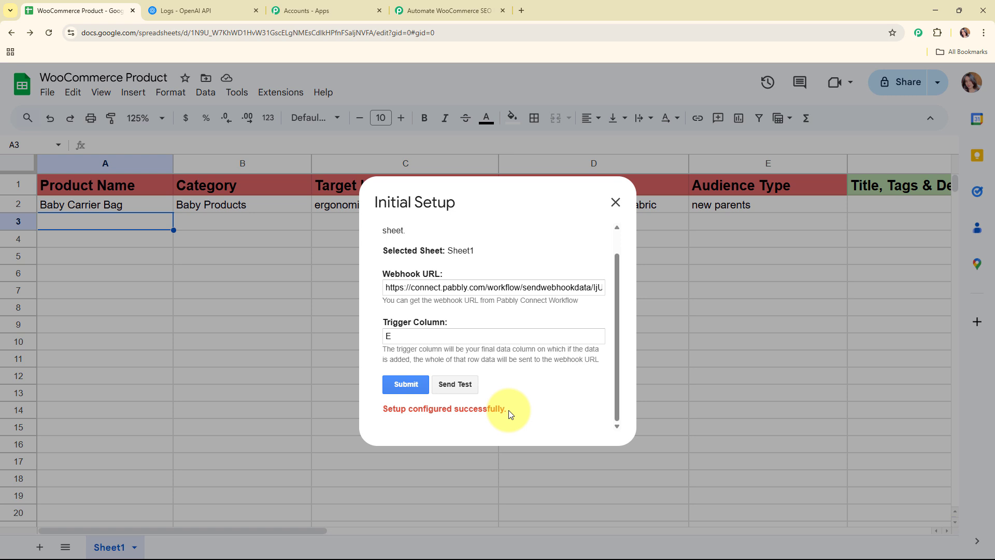
Send the sheet's test data to the webhook and close the initial setup dialog
click(459, 384)
scroll(584, 295, down, 2)
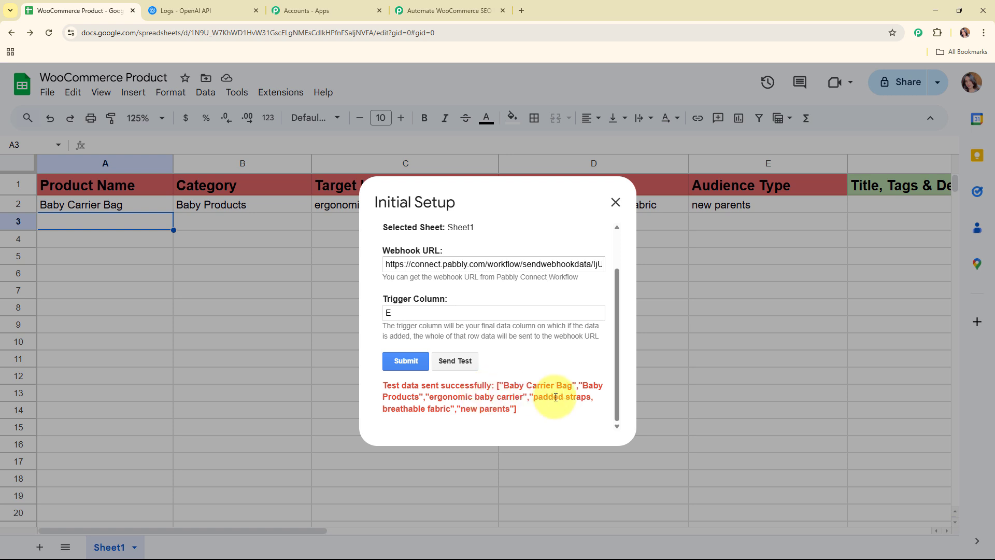
scroll(556, 397, up, 2)
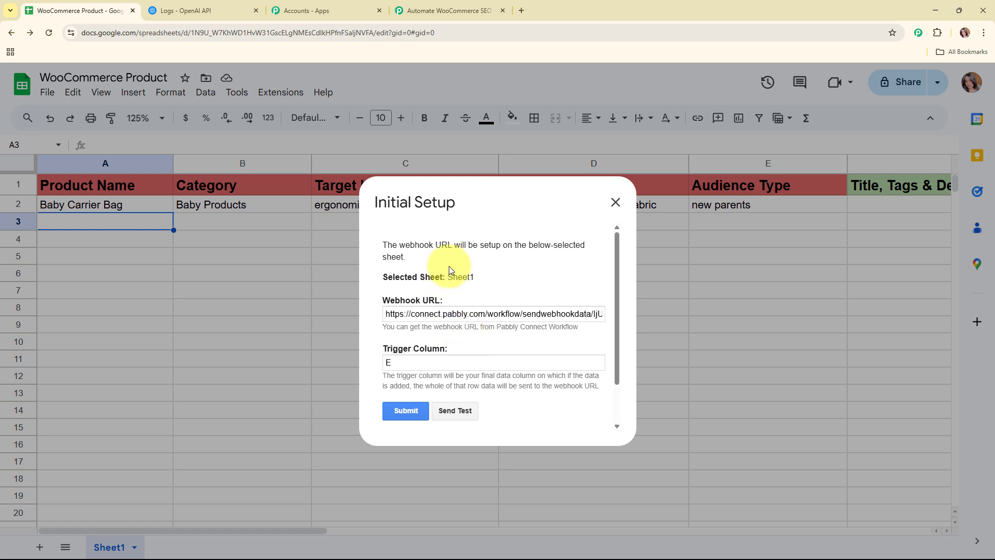
click(613, 203)
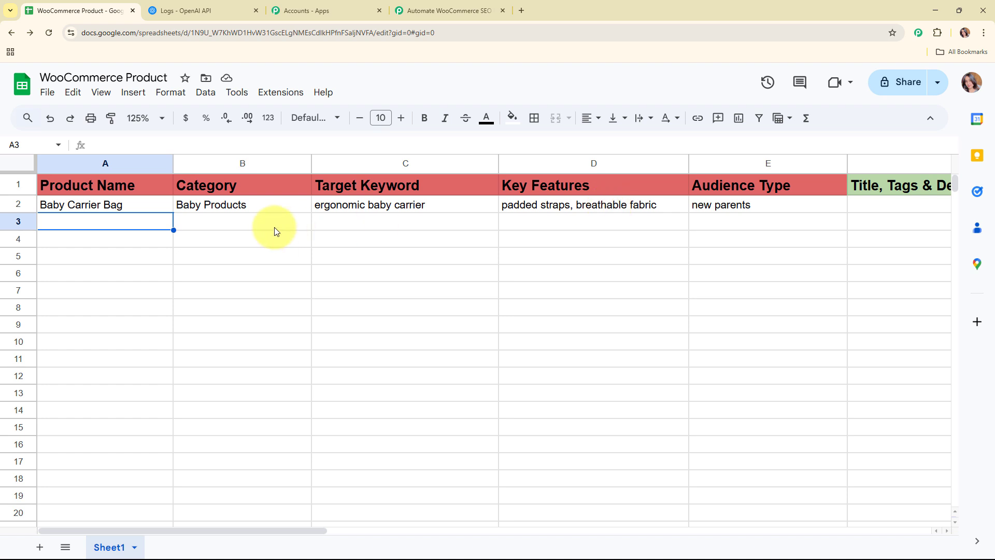
Enable the Send On Event option of Pabbly Connect Webhooks for the spreadsheet
click(267, 95)
mouse_move(284, 251)
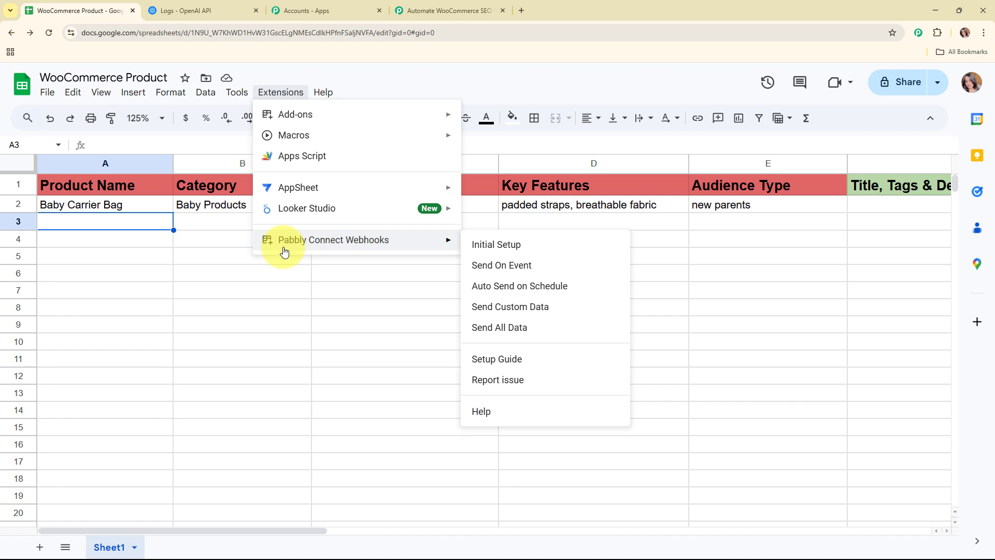
click(513, 265)
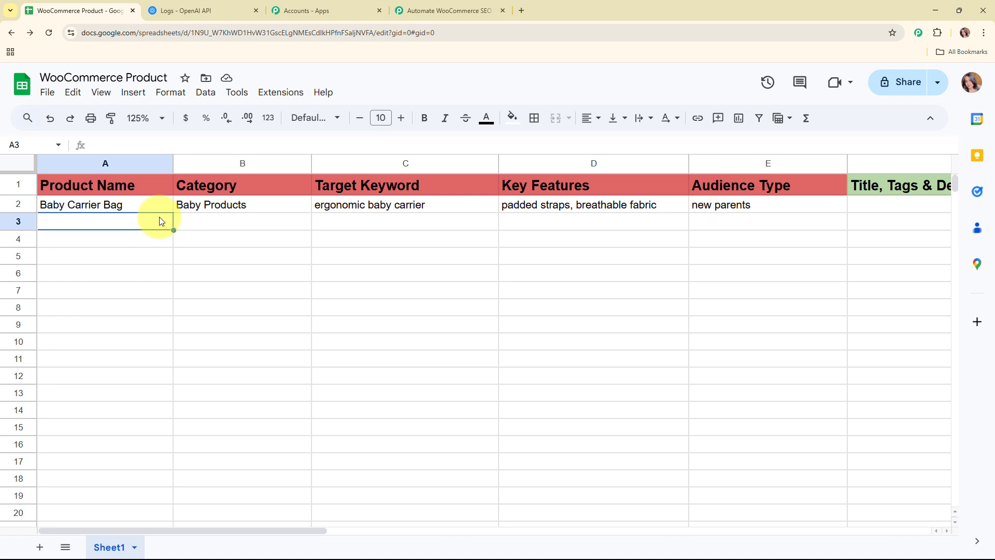
Check that Send On Event is enabled in the spreadsheet's Pabbly Connect Webhooks options
click(280, 92)
mouse_move(329, 240)
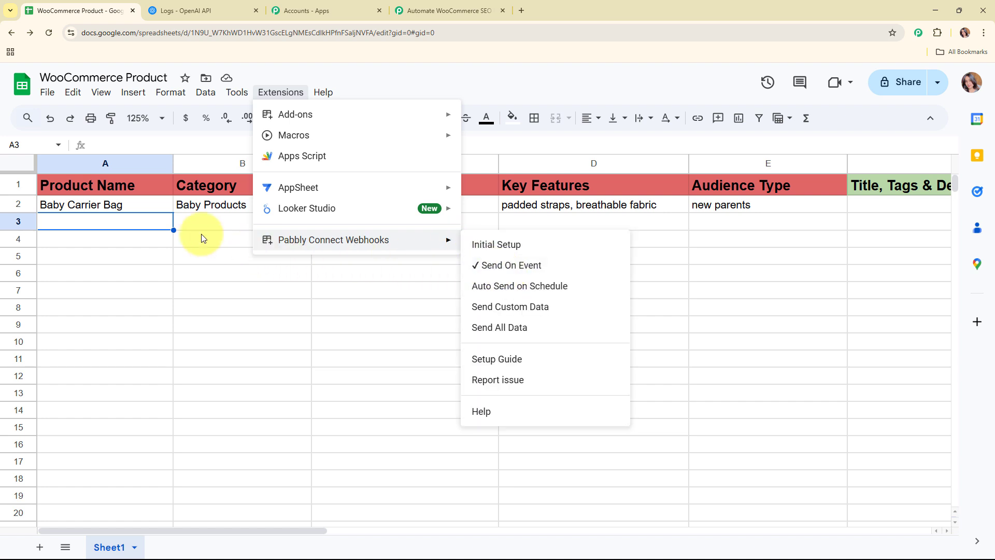
click(94, 228)
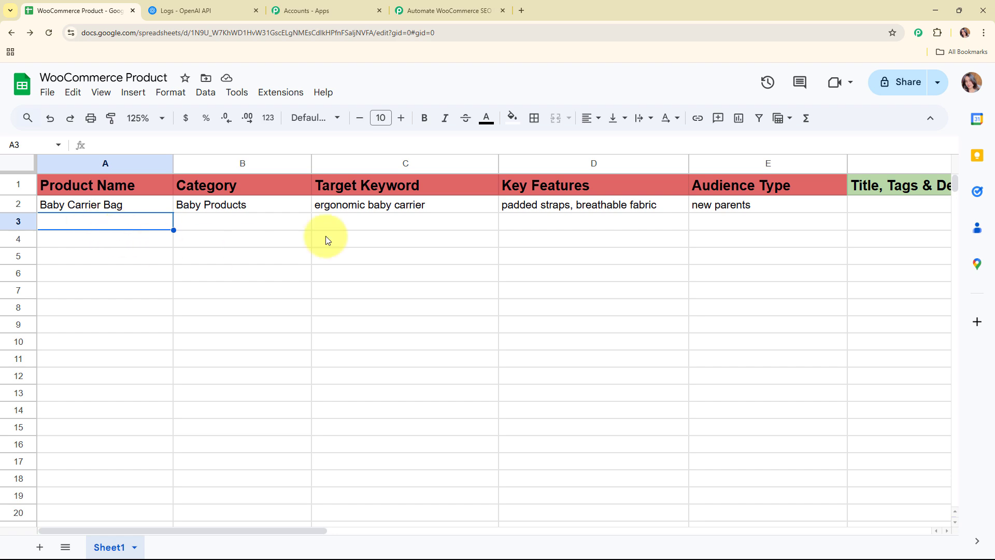
Switch to the Pabbly Connect workflow, review the webhook response received from Google Sheets, and collapse the trigger step
click(473, 8)
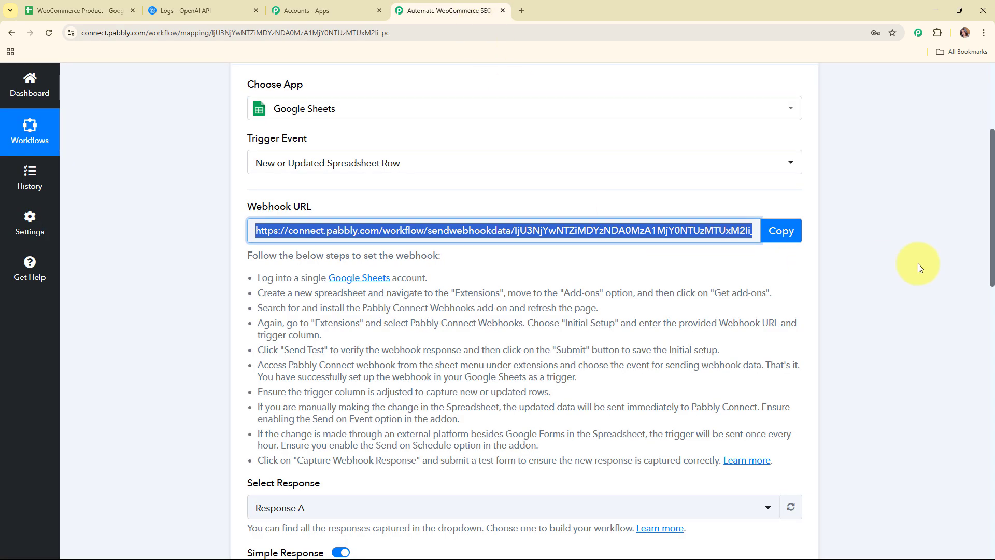
scroll(918, 263, down, 8)
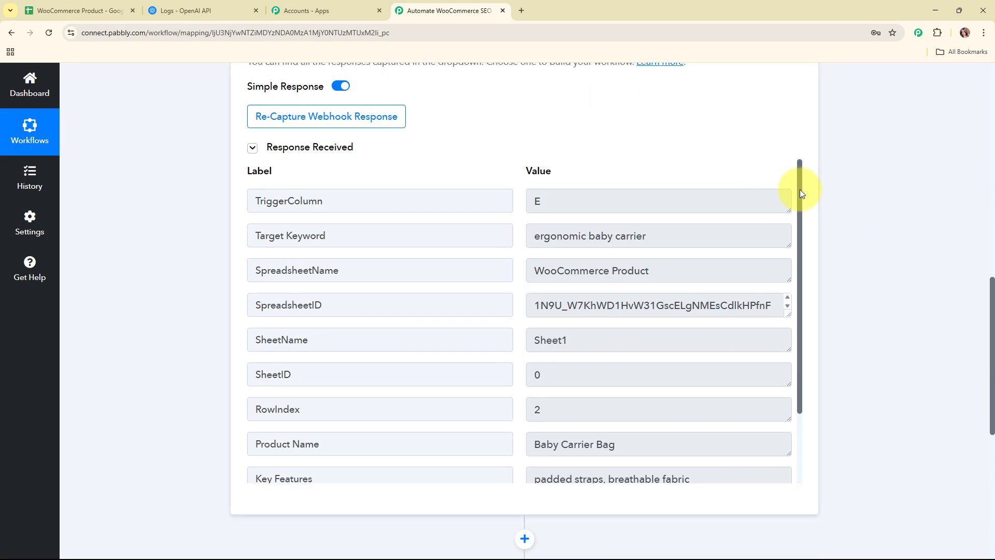
drag(800, 191, 875, 314)
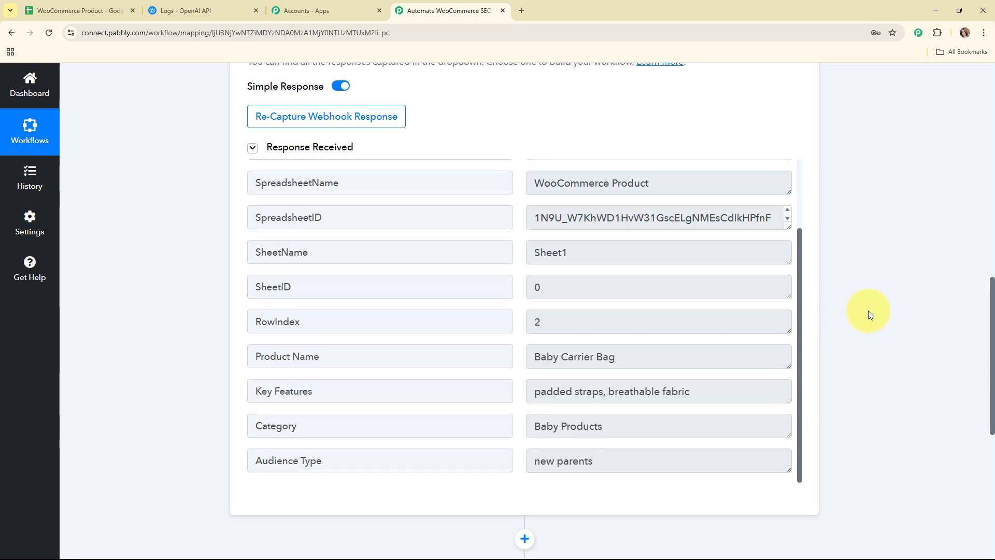
scroll(868, 309, up, 10)
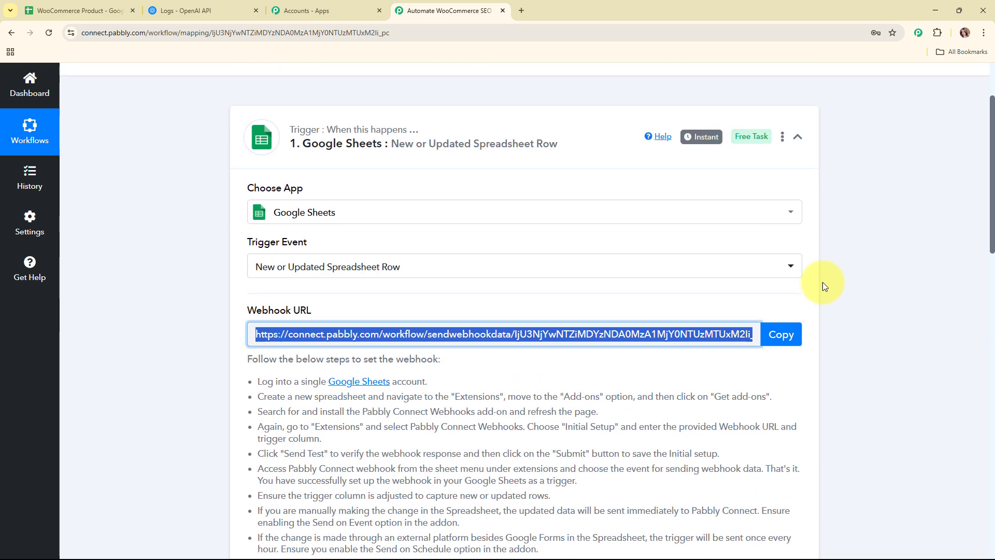
click(575, 153)
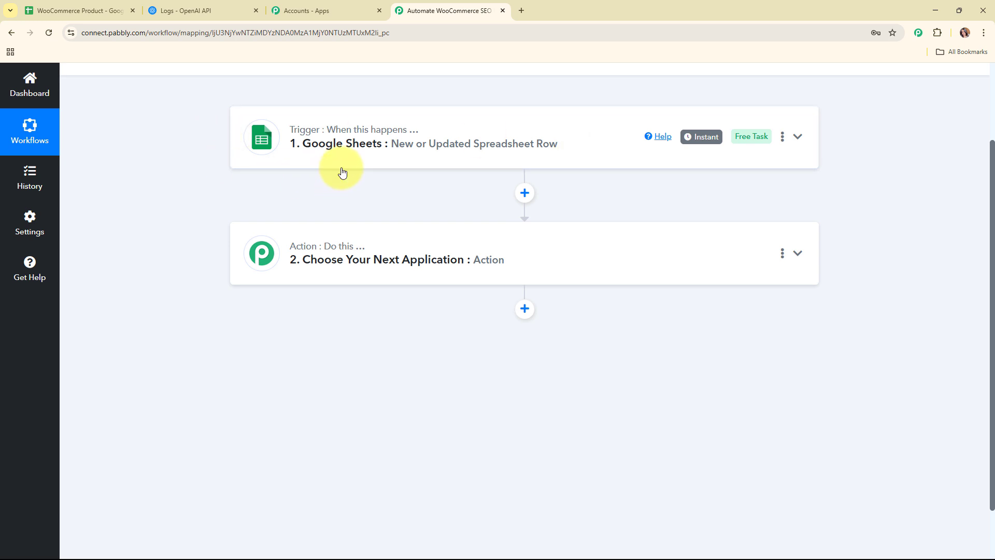
Set the workflow's action step to OpenAI (ChatGPT, DALL-E, Whisper) with ChatGPT as the action event
click(390, 253)
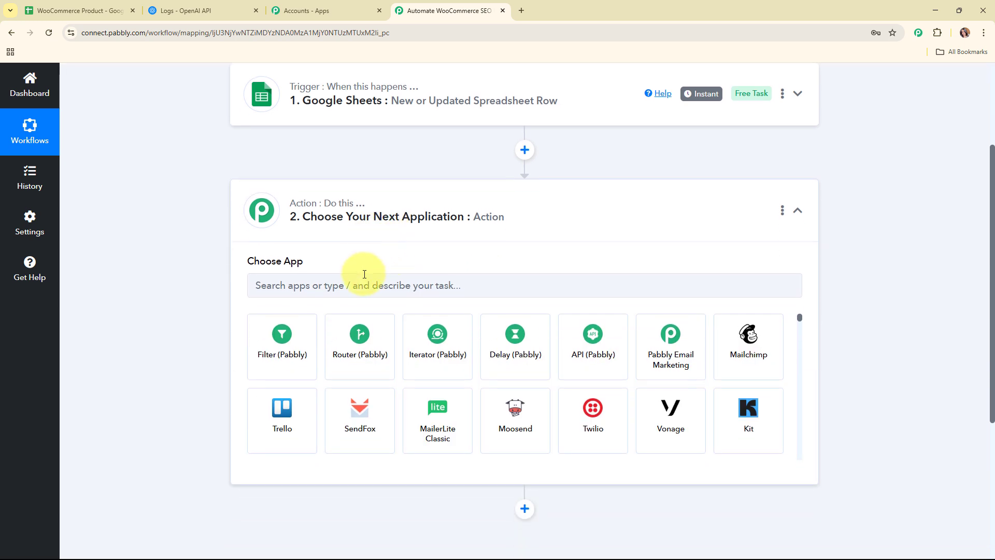
click(352, 285)
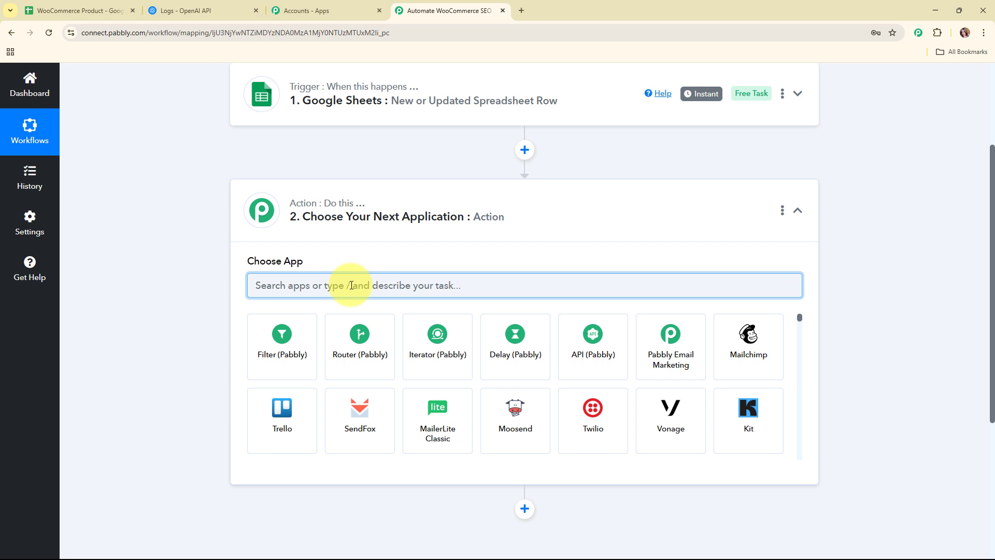
text(ope)
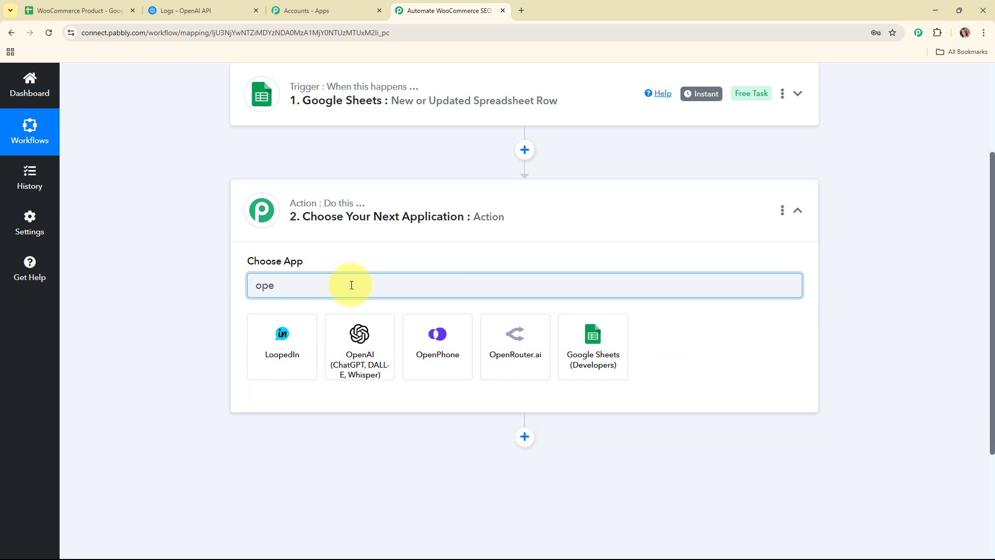
click(361, 343)
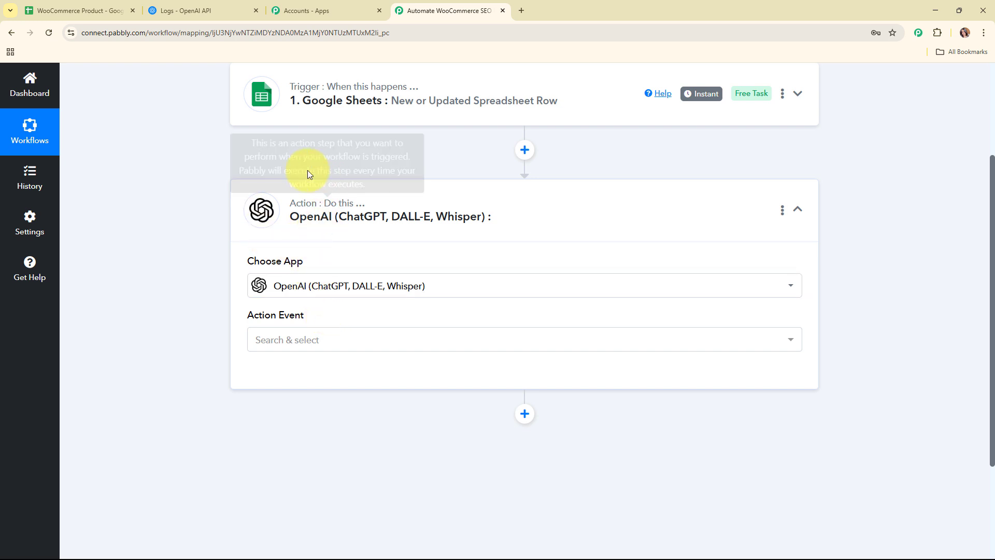
click(300, 340)
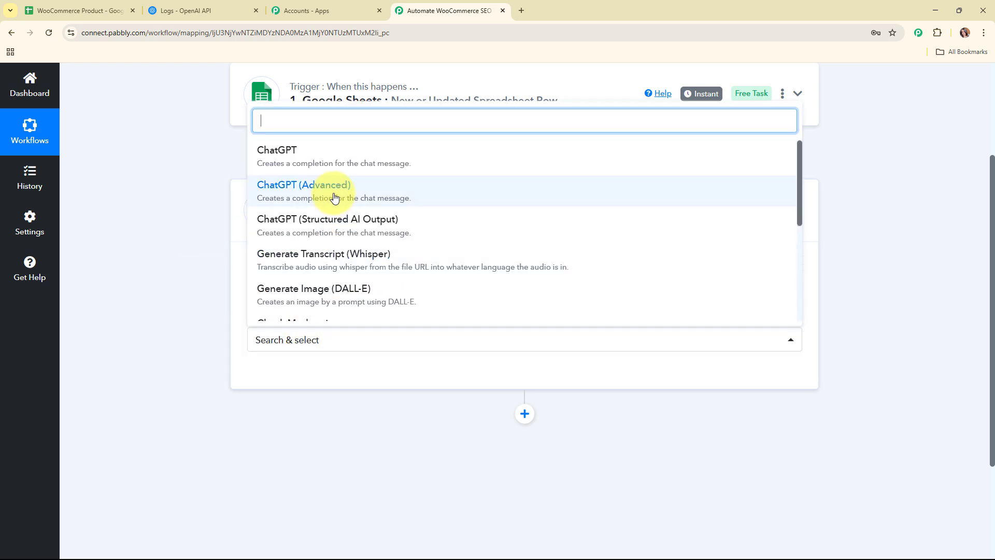
click(339, 149)
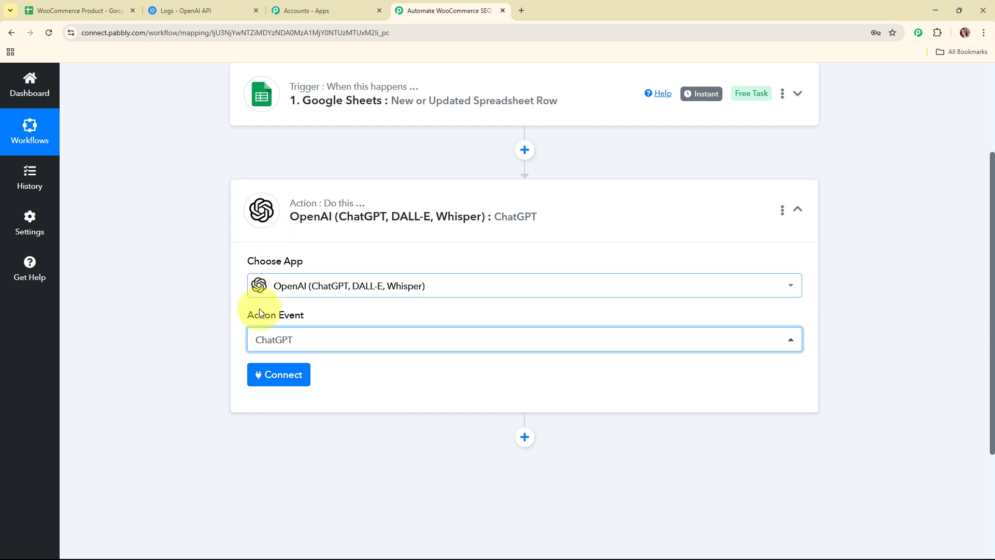
Start adding a new OpenAI connection for the action step and read the API key instructions
click(257, 376)
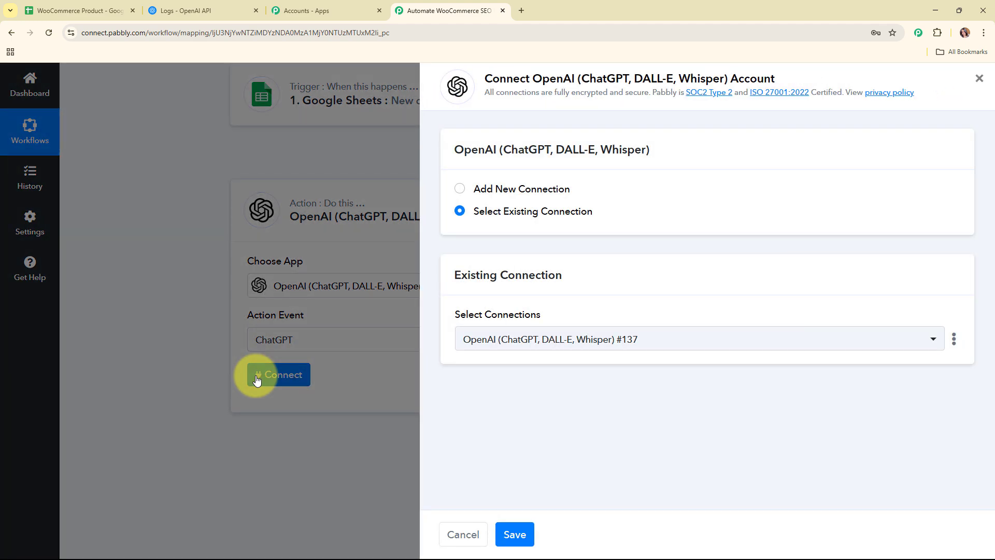
click(460, 189)
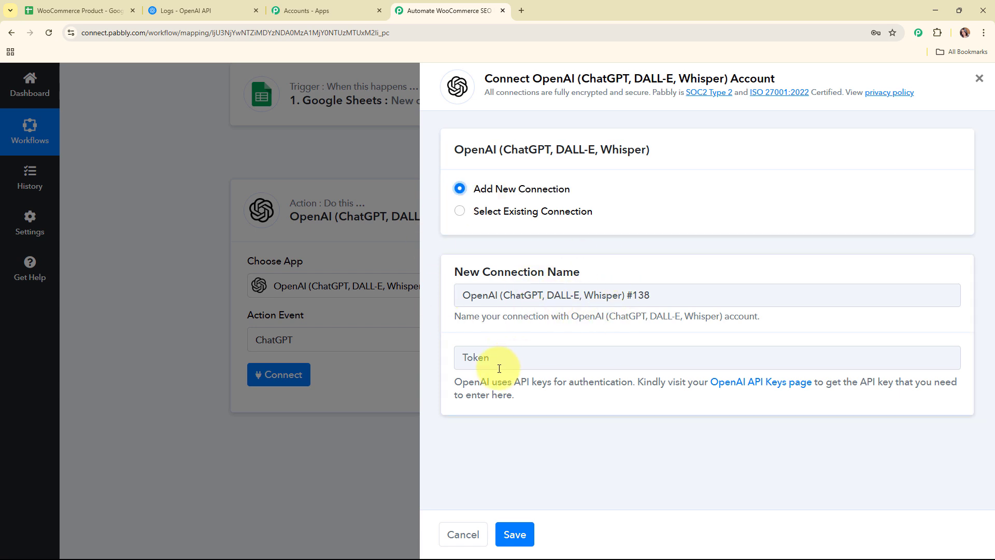
drag(444, 381, 595, 415)
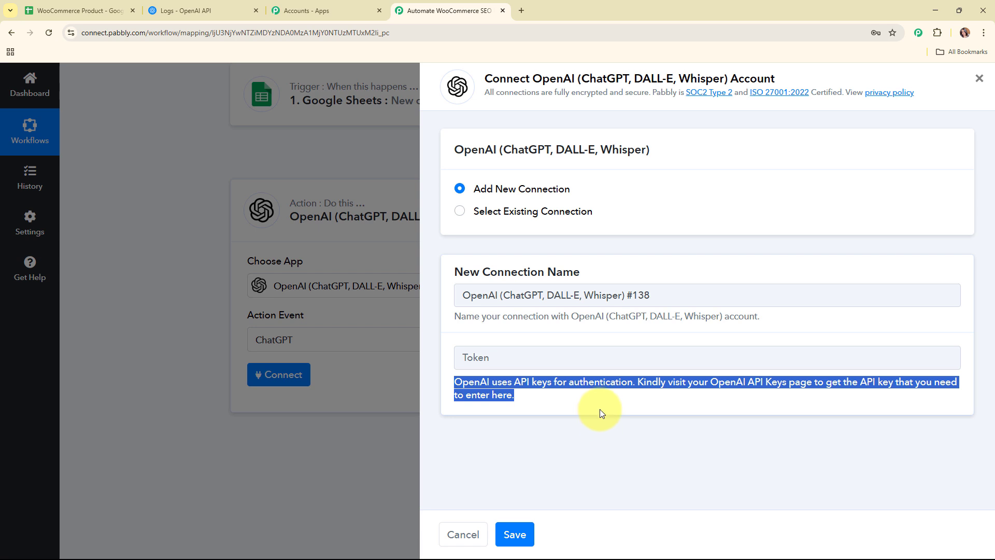
Switch to the OpenAI platform, create a secret key named SEO Generation in Default project, and copy it
click(245, 6)
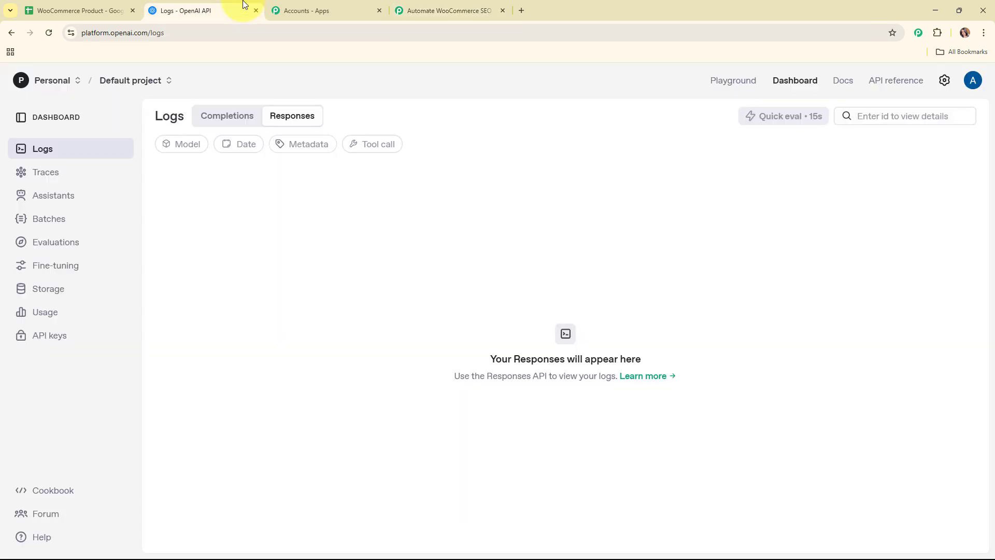
click(39, 345)
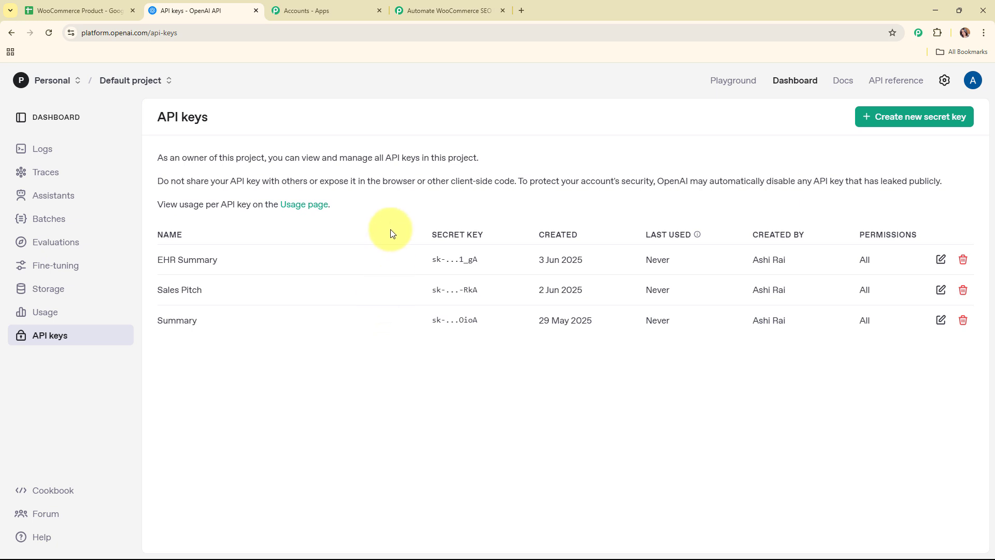
click(872, 118)
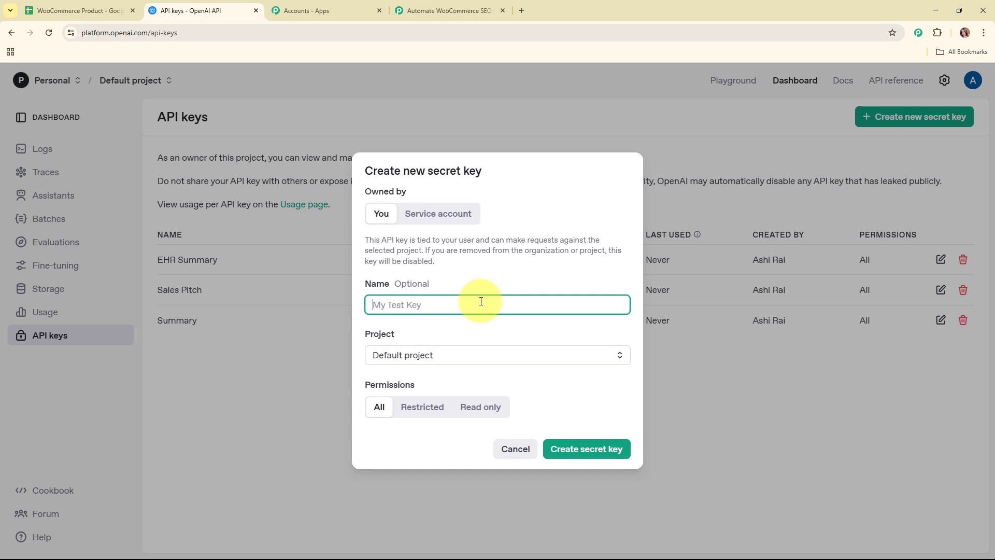
text(S)
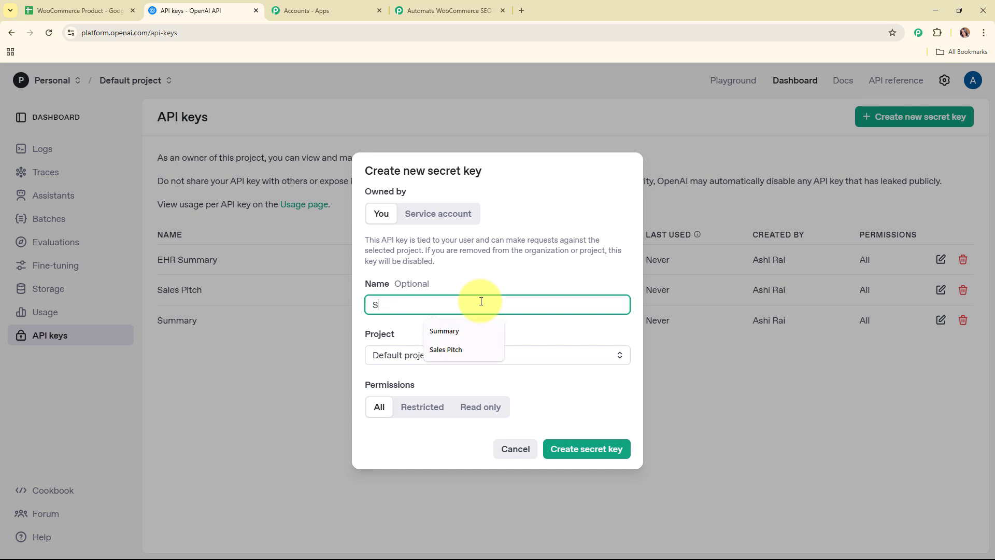
text(EO Generation)
click(462, 351)
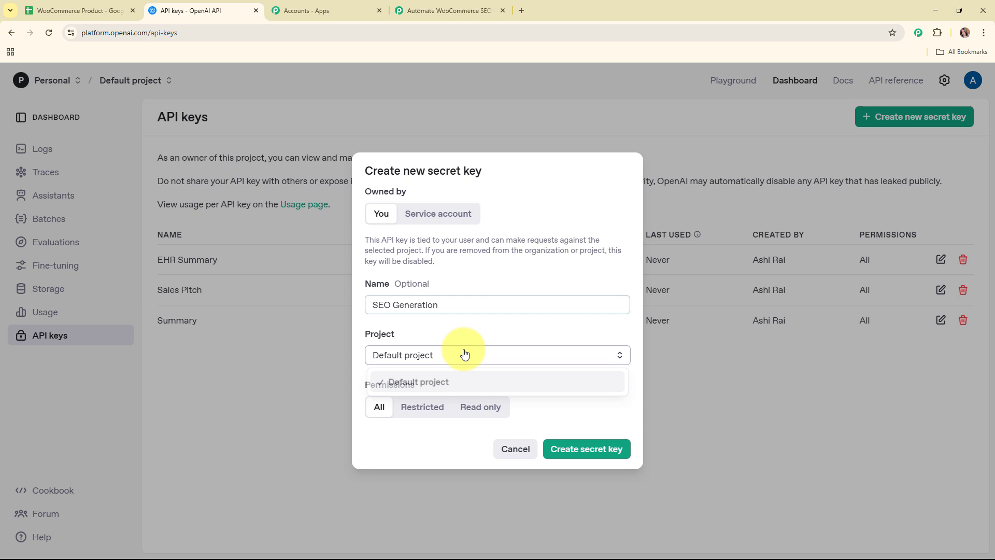
click(472, 381)
click(590, 447)
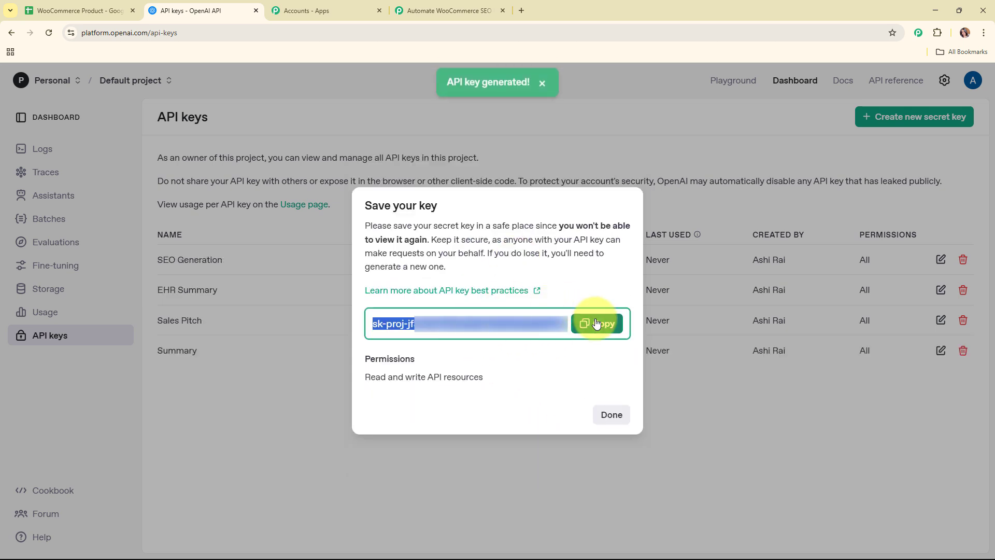
click(596, 323)
click(604, 409)
Return to Pabbly Connect, paste the copied API key as the OpenAI connection's token, and save the connection
click(446, 10)
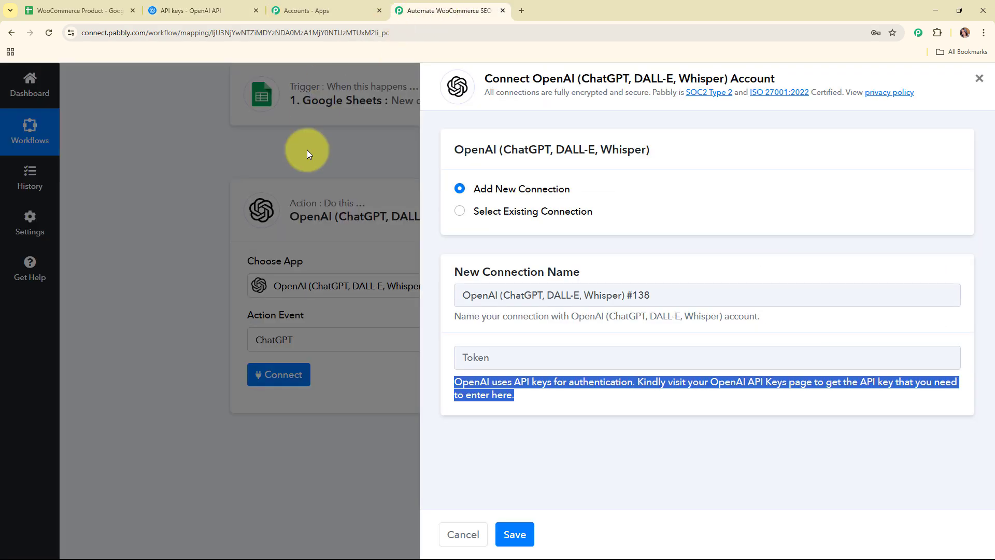
click(566, 343)
right_click(568, 355)
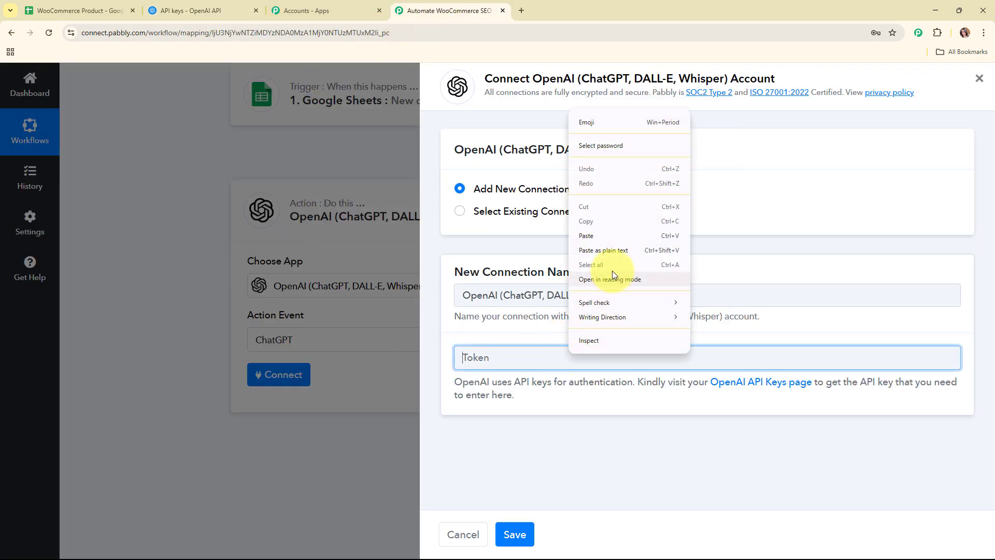
click(608, 235)
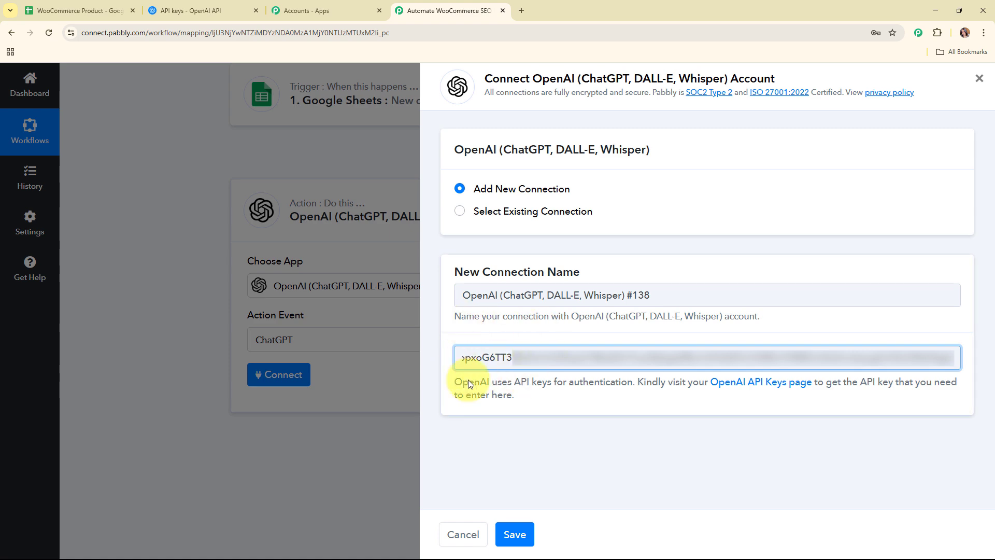
click(516, 533)
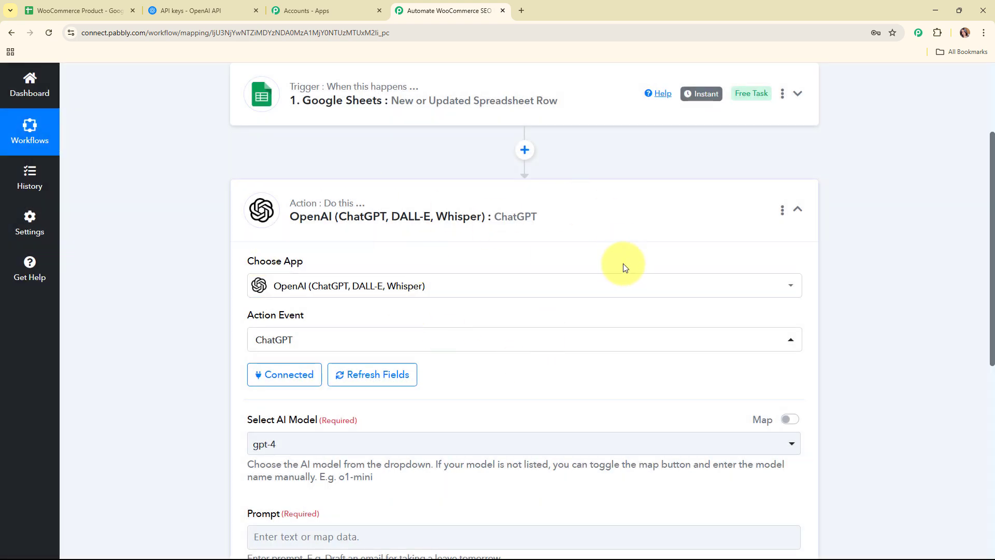
Set the ChatGPT action's AI model to gpt-4o-mini
scroll(625, 266, down, 4)
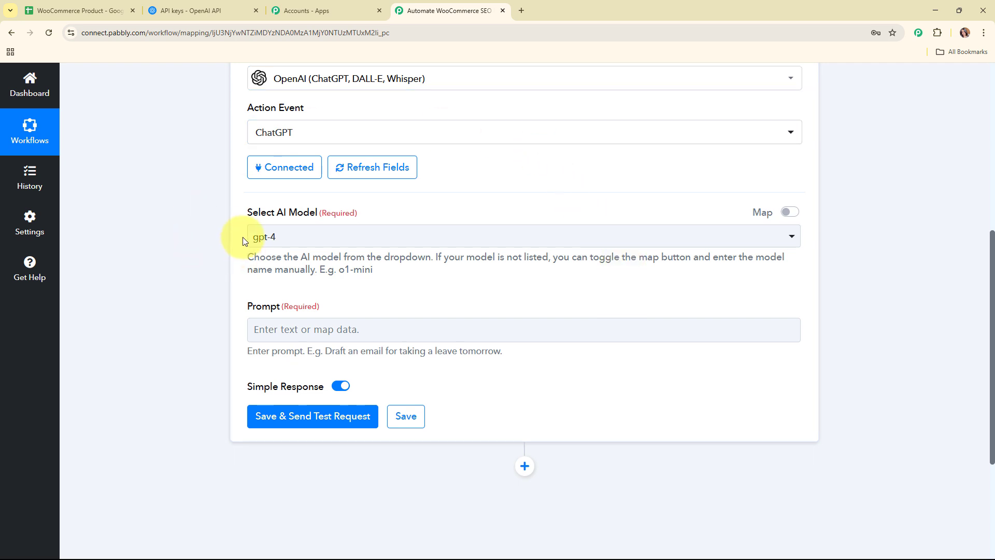
drag(229, 213, 391, 210)
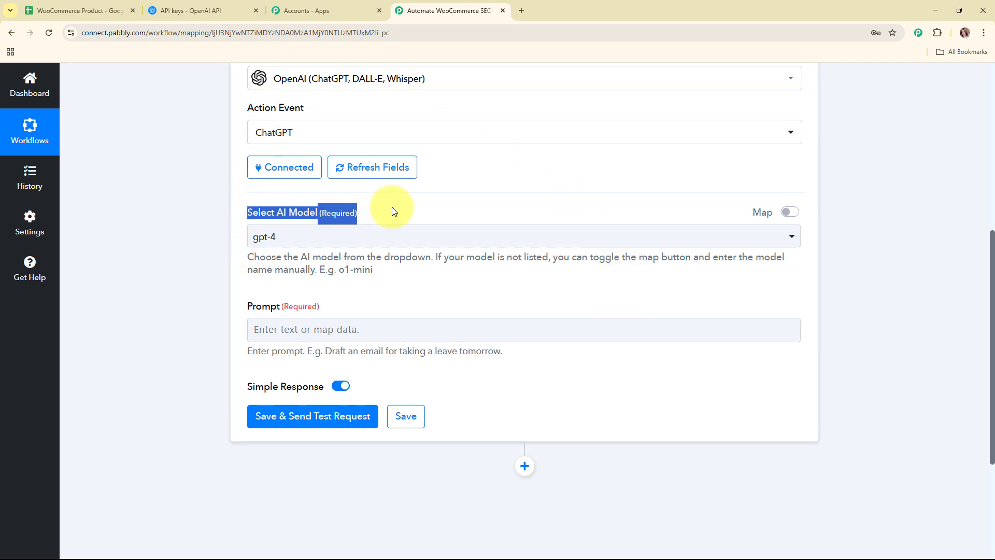
click(411, 303)
click(456, 235)
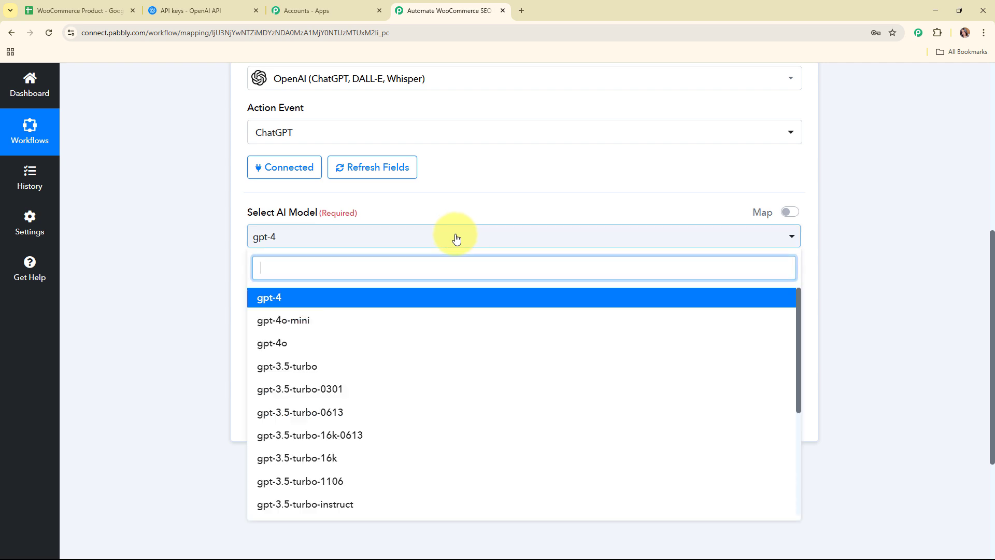
scroll(463, 332, down, 4)
scroll(463, 332, up, 4)
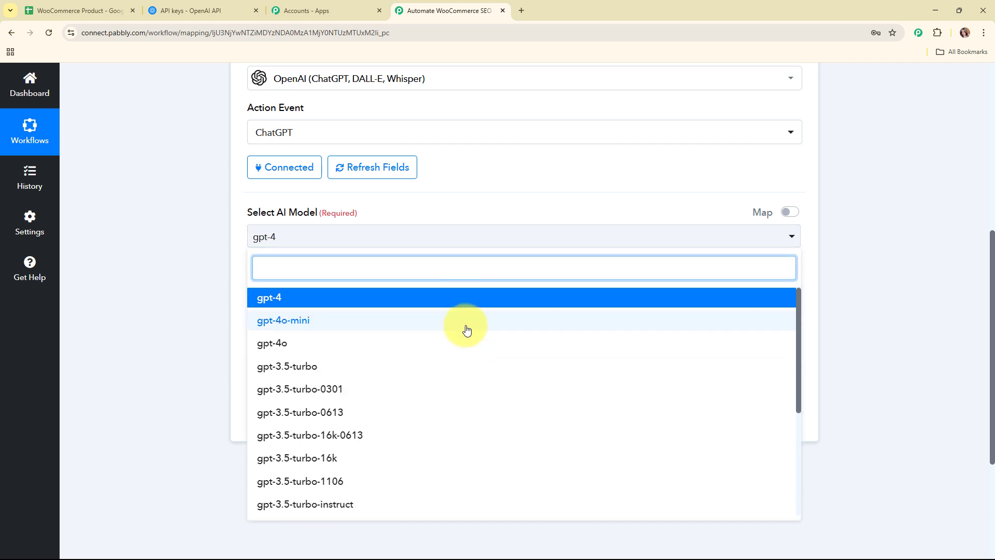
click(467, 330)
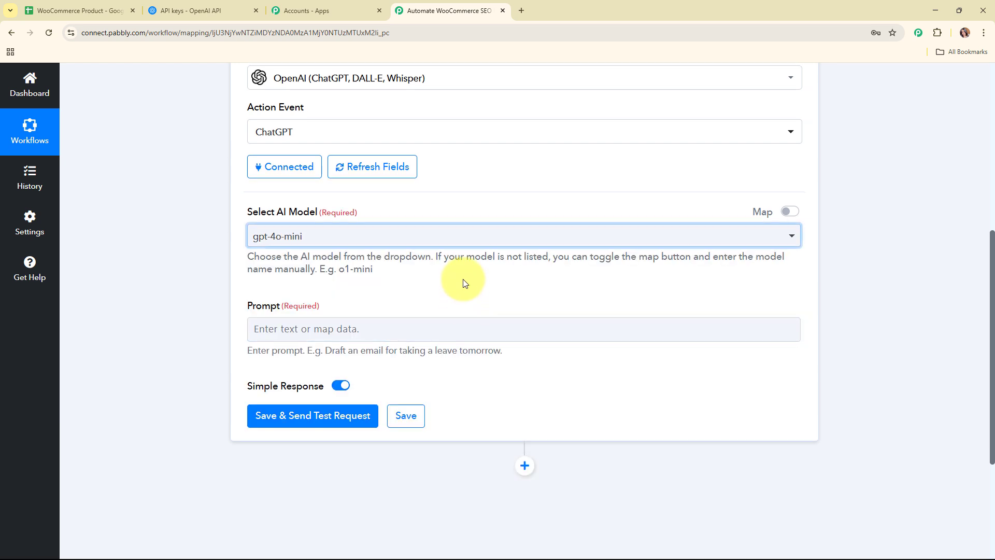
Paste the prompt requesting an SEO-optimized meta title (max 60 characters), meta description (max 160 characters) and 5–10 SEO tags, and review its instructions
scroll(462, 279, down, 2)
drag(234, 198, 345, 199)
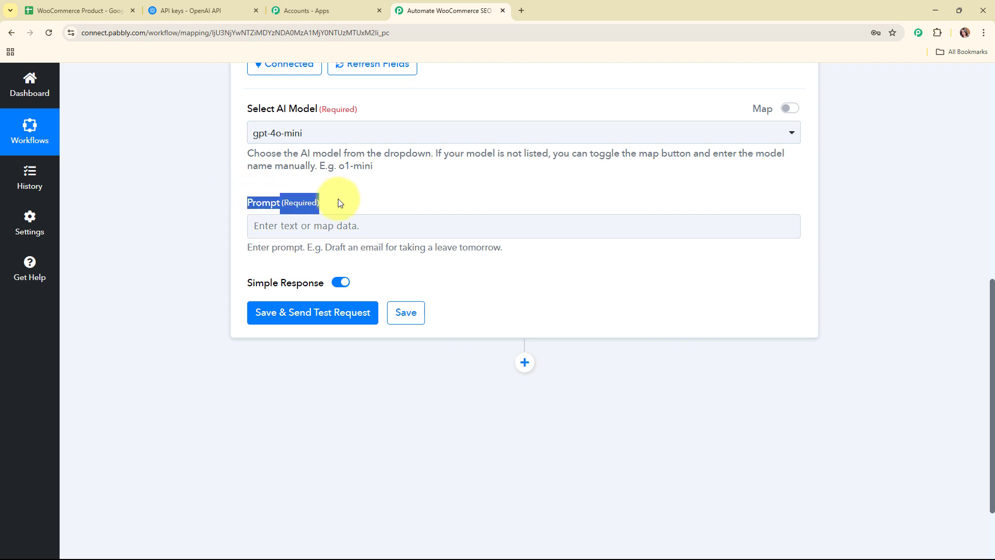
click(557, 265)
click(261, 225)
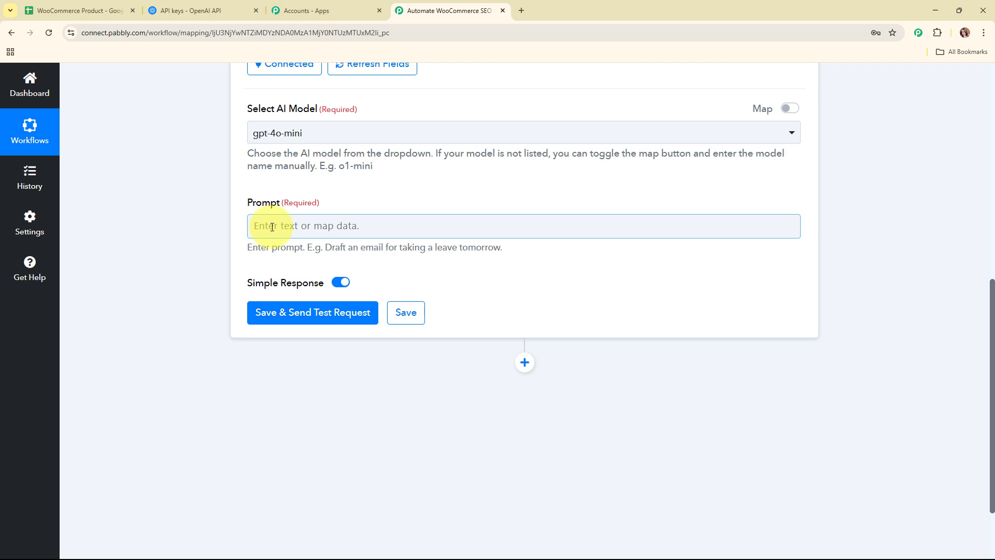
key(ctrl+v)
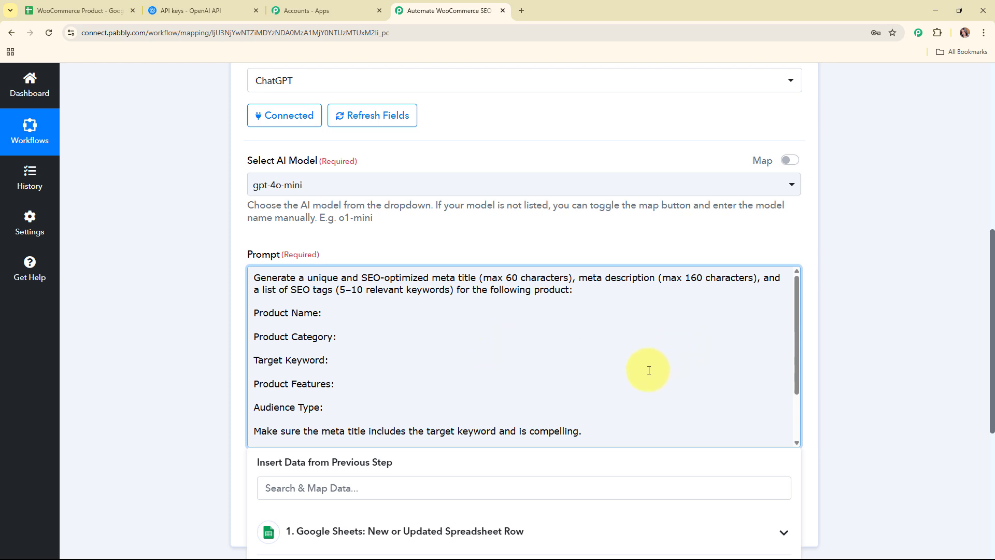
scroll(467, 383, down, 2)
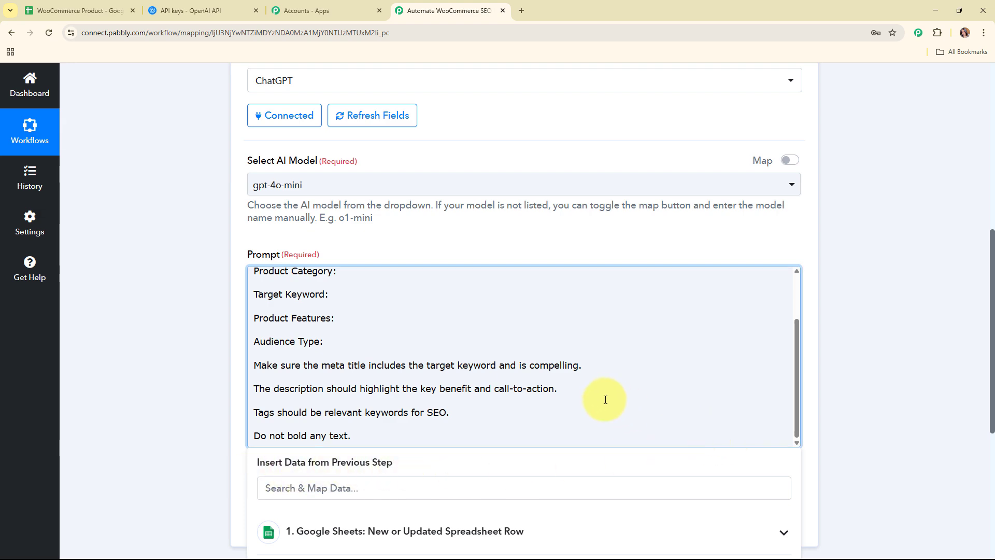
Map the sheet row's Product Name and Category values into the prompt's Product Name and Product Category lines
scroll(751, 383, up, 2)
scroll(873, 367, down, 4)
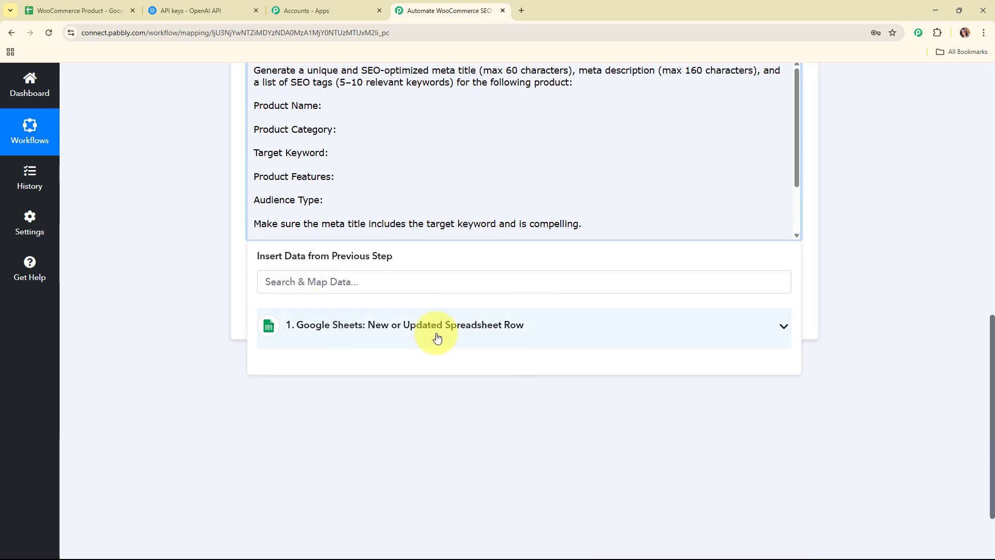
click(461, 347)
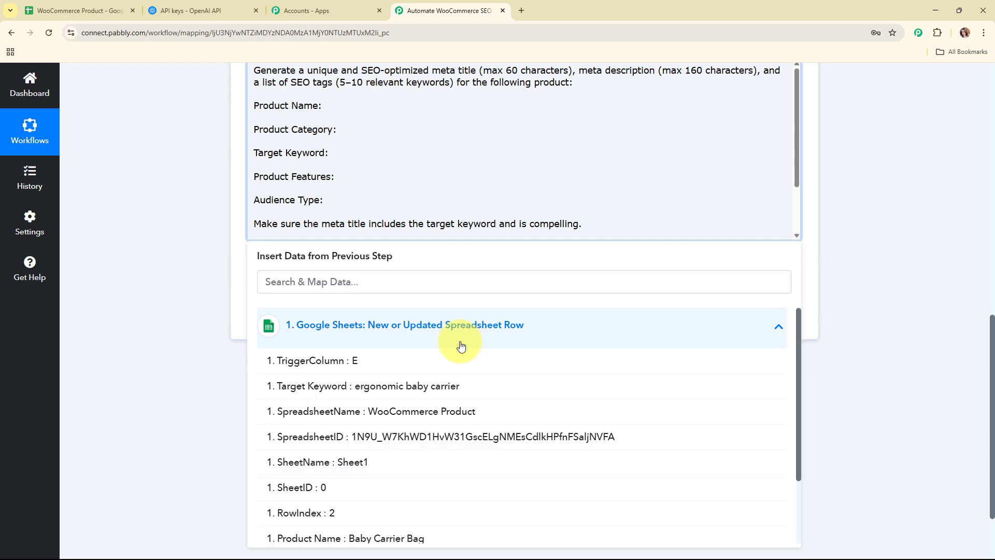
scroll(455, 404, down, 2)
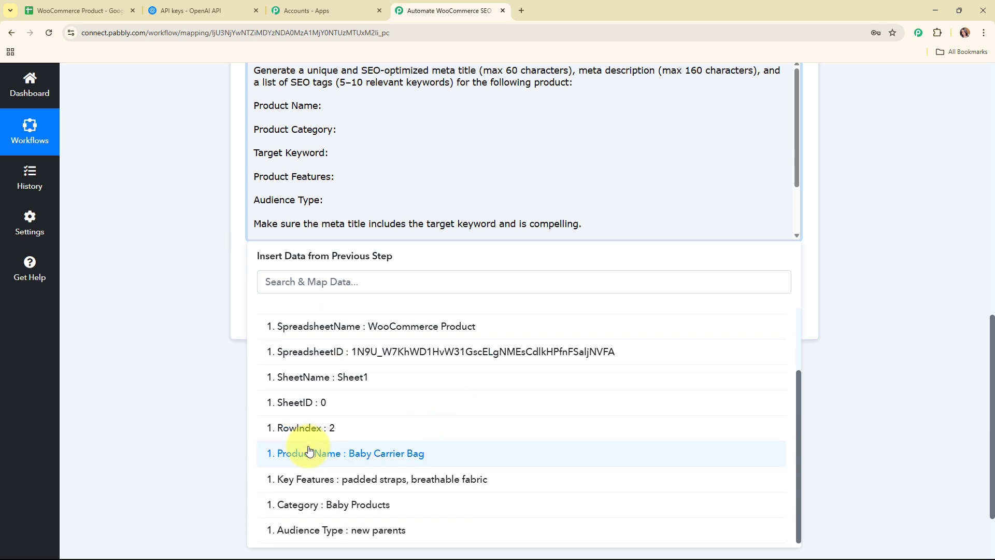
click(316, 454)
click(391, 143)
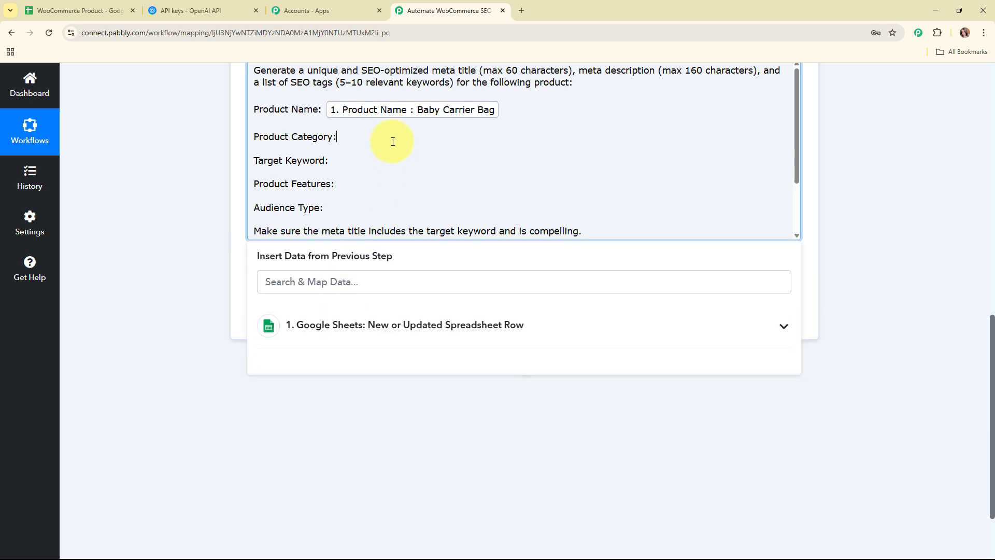
click(404, 326)
scroll(410, 453, down, 3)
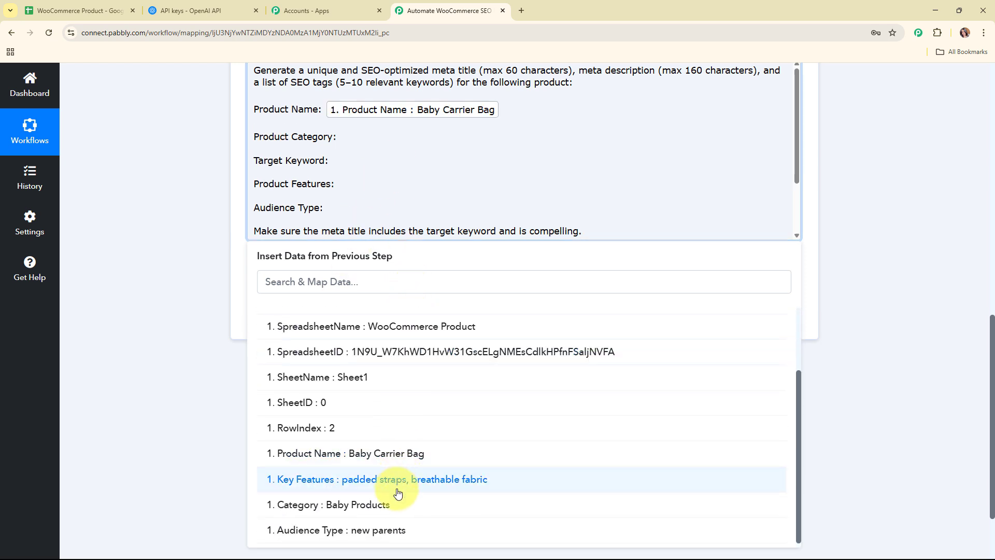
click(396, 505)
Map the sheet row's Target Keyword and Key Features values into the prompt's Target Keyword and Product Features lines
click(359, 161)
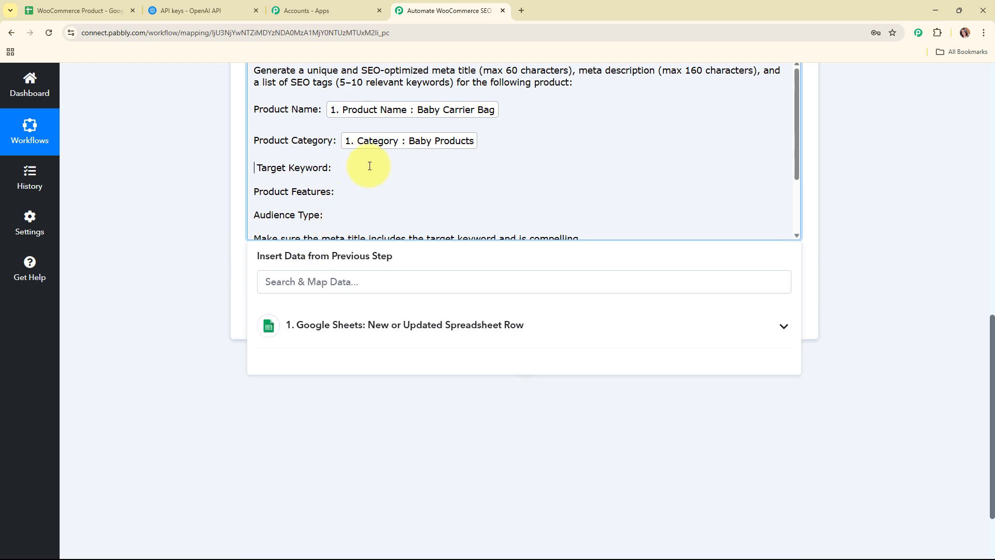
click(381, 329)
click(383, 386)
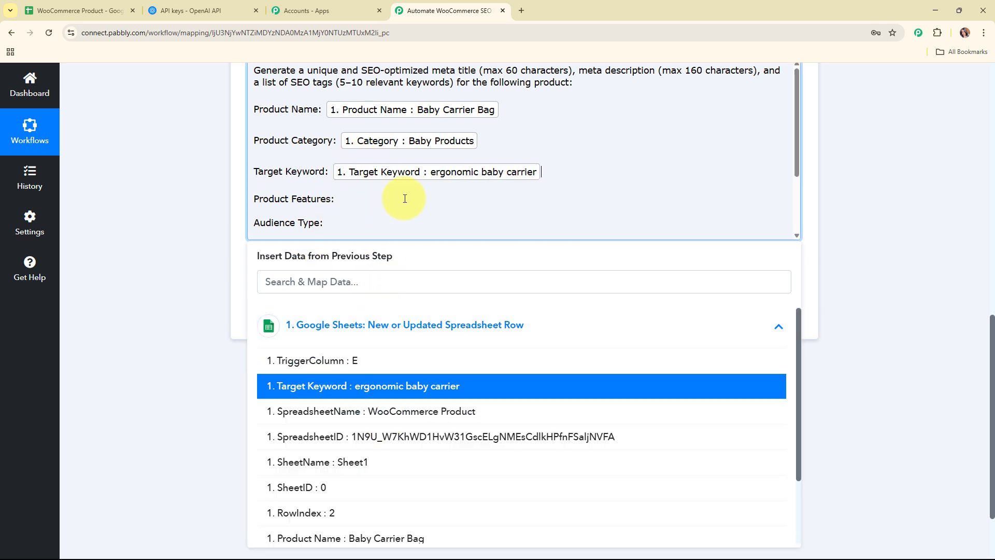
click(404, 200)
click(405, 328)
scroll(384, 435, down, 3)
click(373, 479)
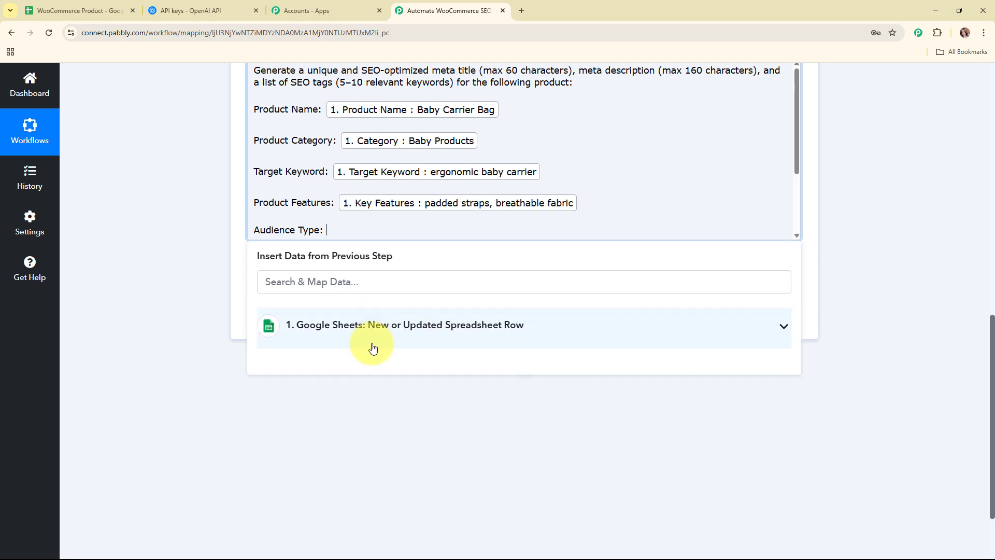
Map the sheet row's Audience Type value into the prompt's Audience Type line and close the data mapping list
click(373, 342)
scroll(352, 415, down, 3)
click(357, 530)
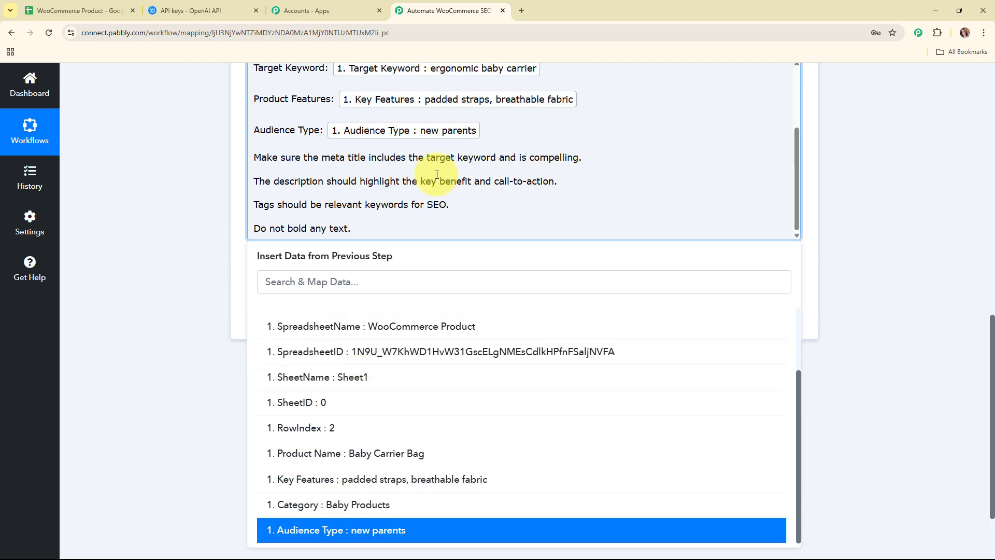
click(853, 204)
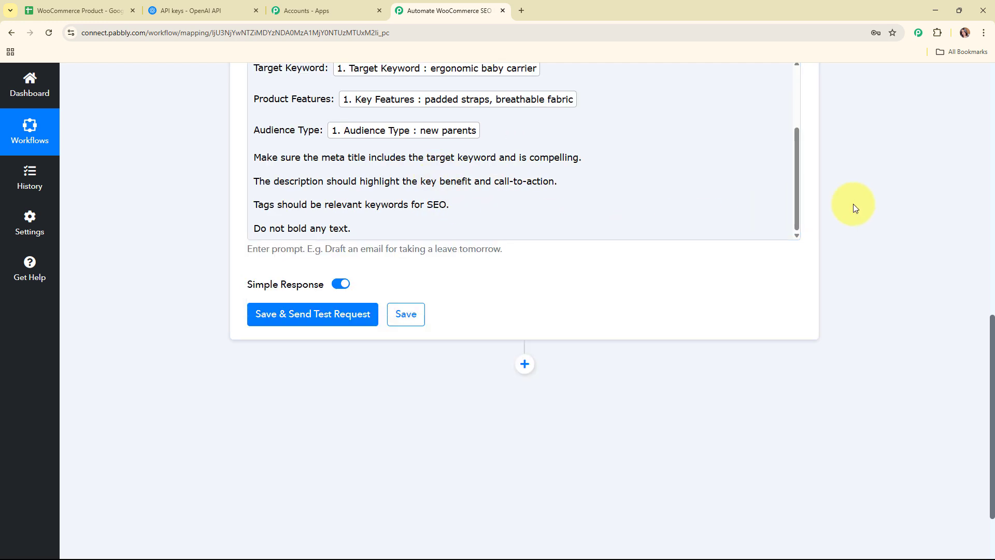
Check the mapped prompt, save the ChatGPT action and send a test request
scroll(371, 161, up, 2)
scroll(865, 244, up, 1)
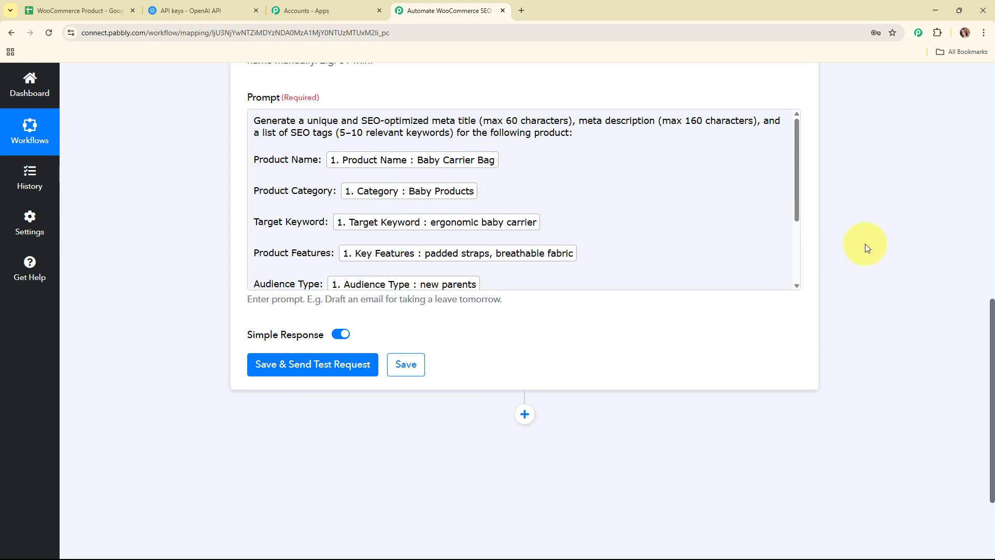
scroll(866, 244, down, 2)
click(308, 270)
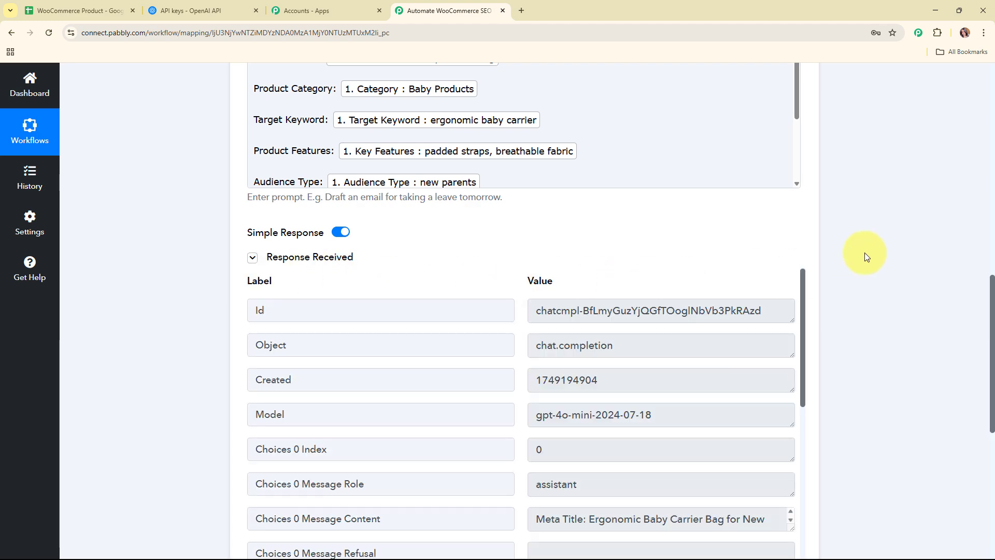
Examine the meta title, meta description and SEO tags in the test response's Choices 0 Message Content value
scroll(865, 253, down, 4)
drag(801, 148, 805, 200)
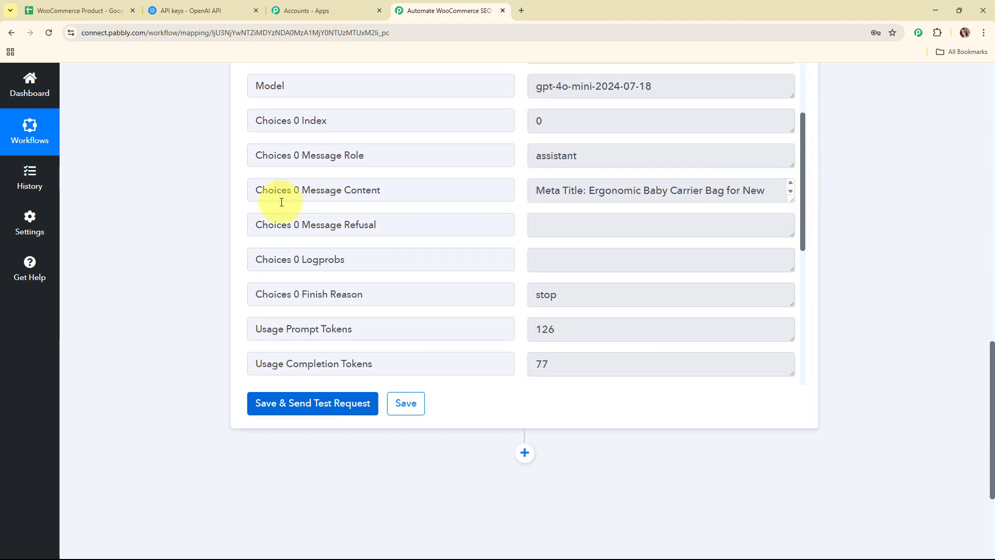
click(791, 196)
drag(535, 191, 572, 190)
drag(551, 237, 613, 252)
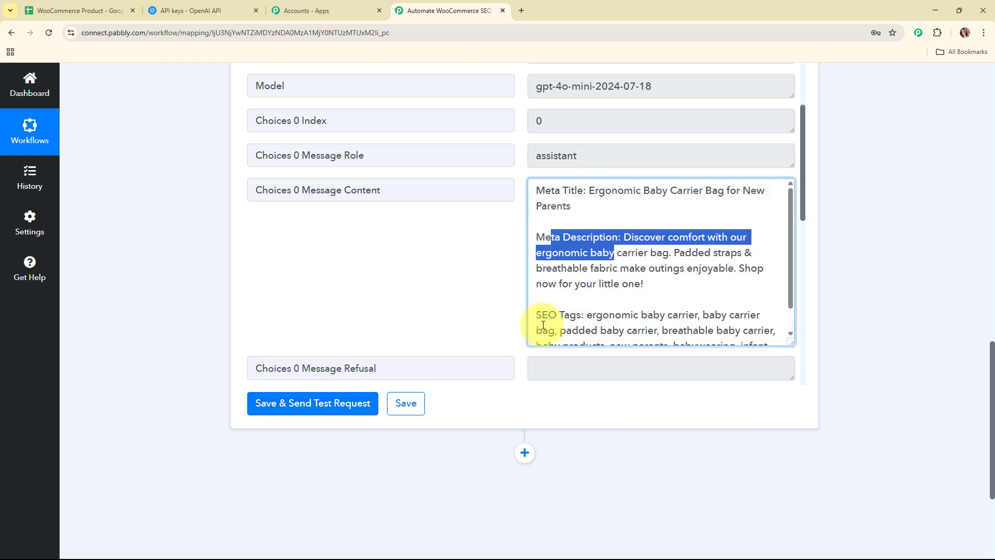
drag(538, 314, 596, 314)
scroll(655, 251, down, 1)
scroll(690, 248, up, 1)
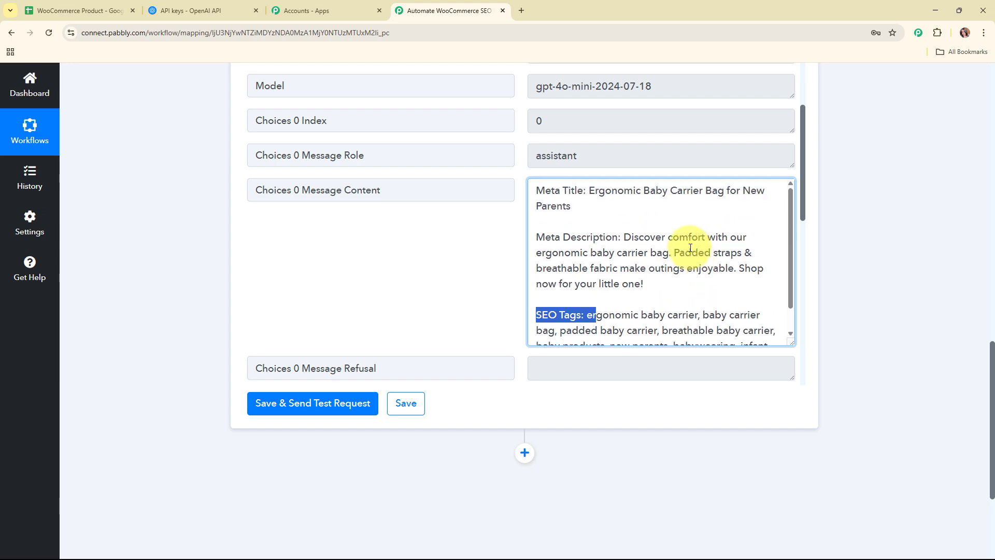
click(433, 251)
scroll(639, 187, up, 2)
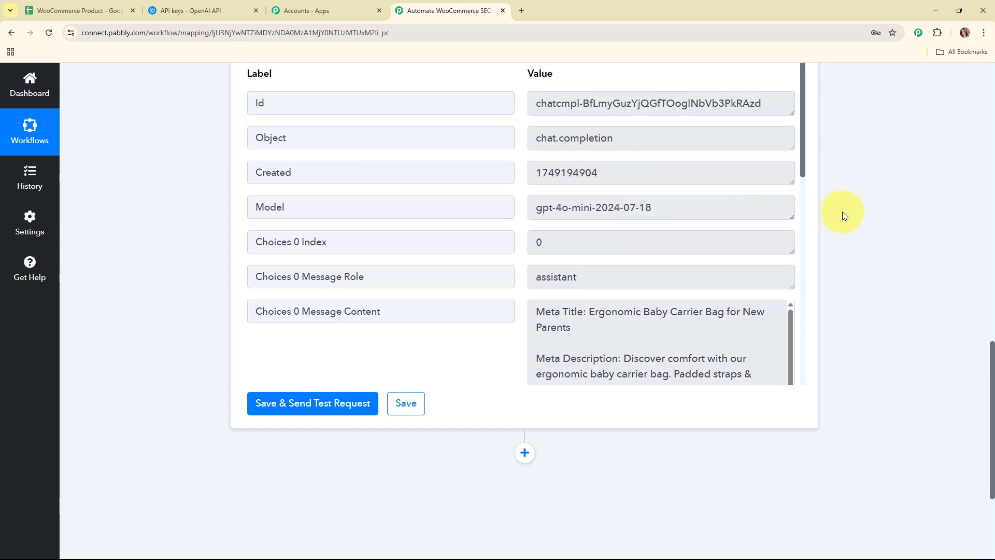
Collapse the ChatGPT action and switch to the WooCommerce Product spreadsheet in Google Sheets to look at cell F2
scroll(881, 210, up, 12)
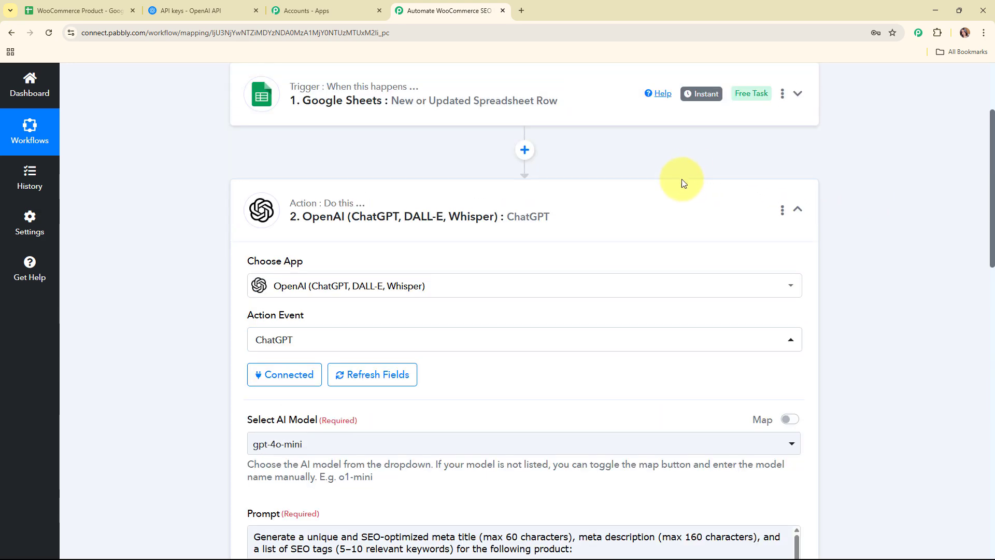
click(673, 207)
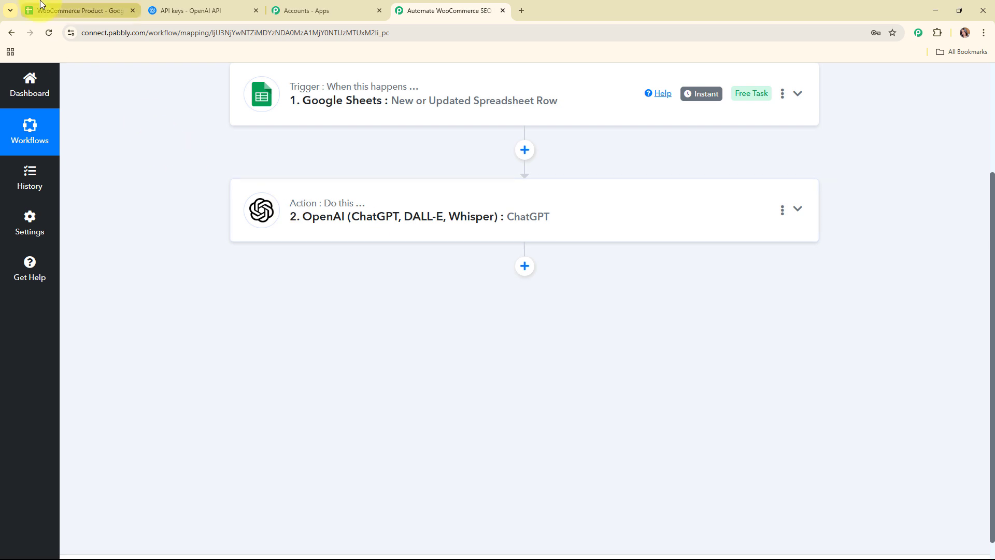
click(77, 11)
click(865, 208)
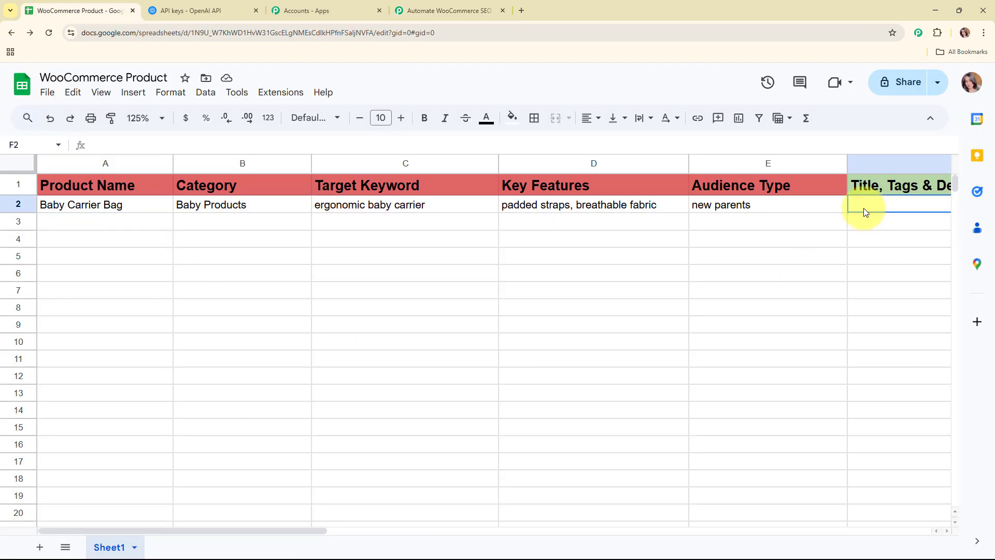
Return to Pabbly Connect and add a Google Sheets action after ChatGPT with the Update Cell Value event
click(451, 11)
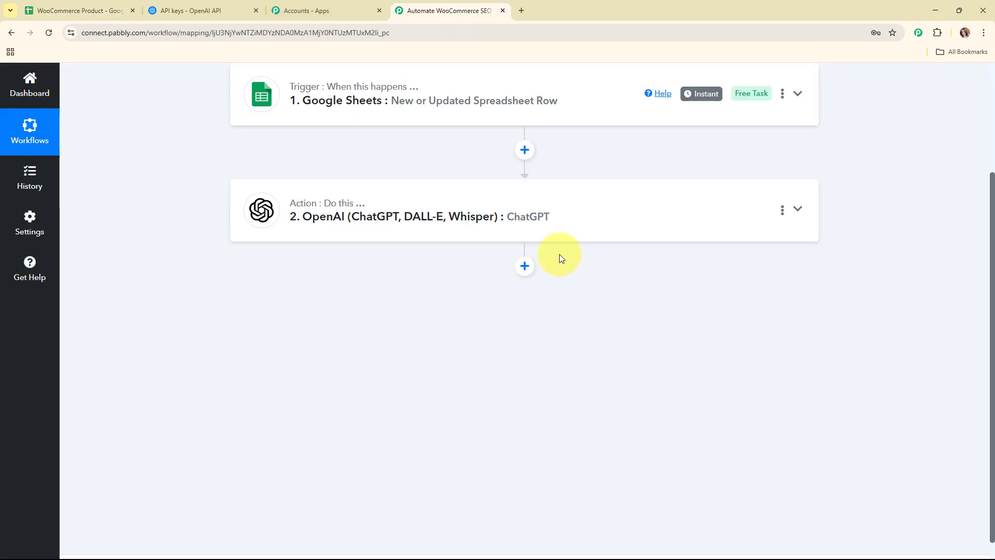
click(525, 266)
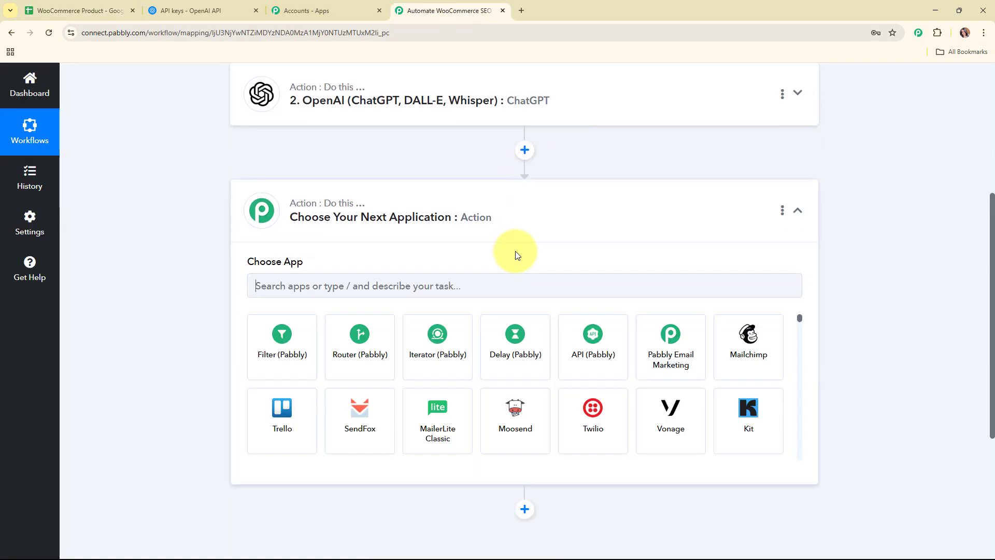
text(Shee)
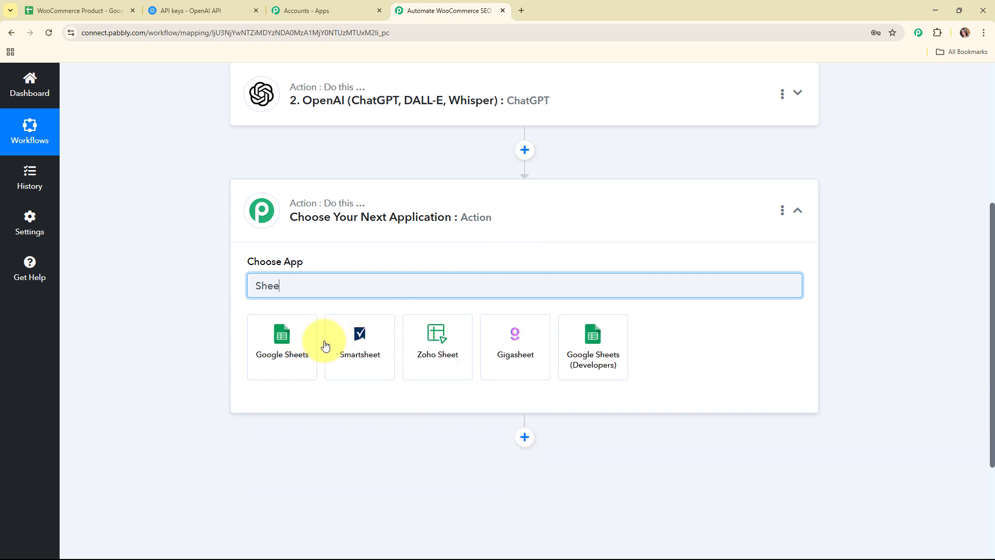
click(304, 359)
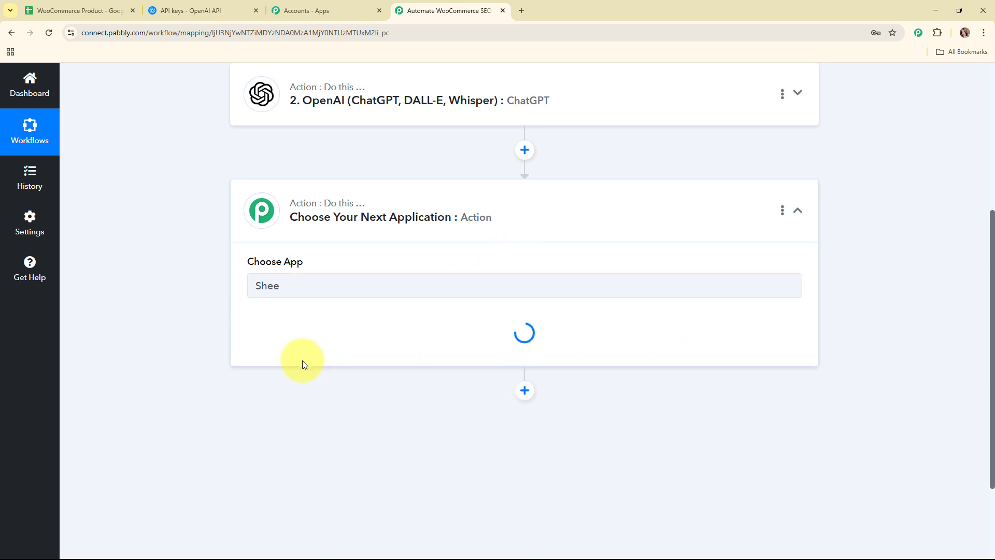
click(340, 343)
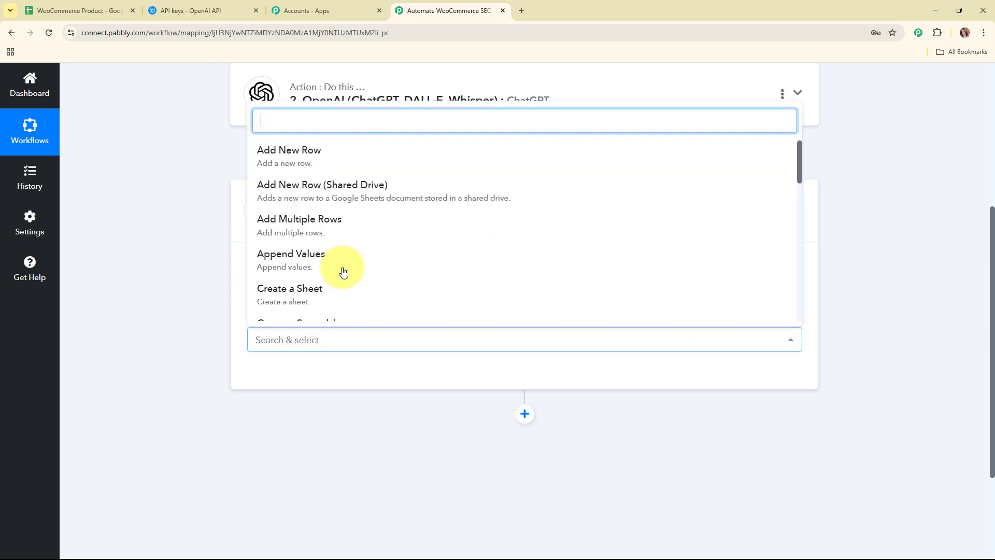
scroll(340, 261, down, 7)
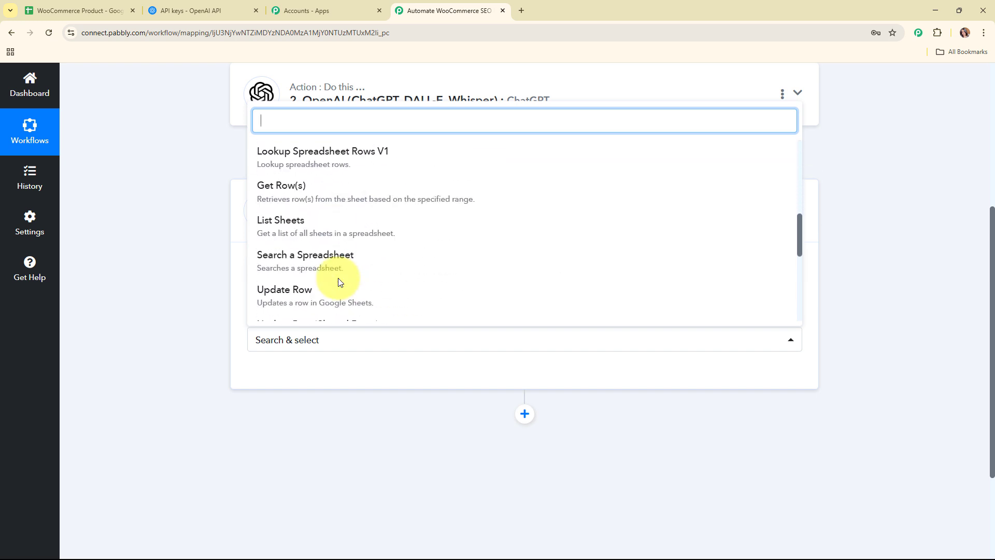
scroll(339, 261, down, 2)
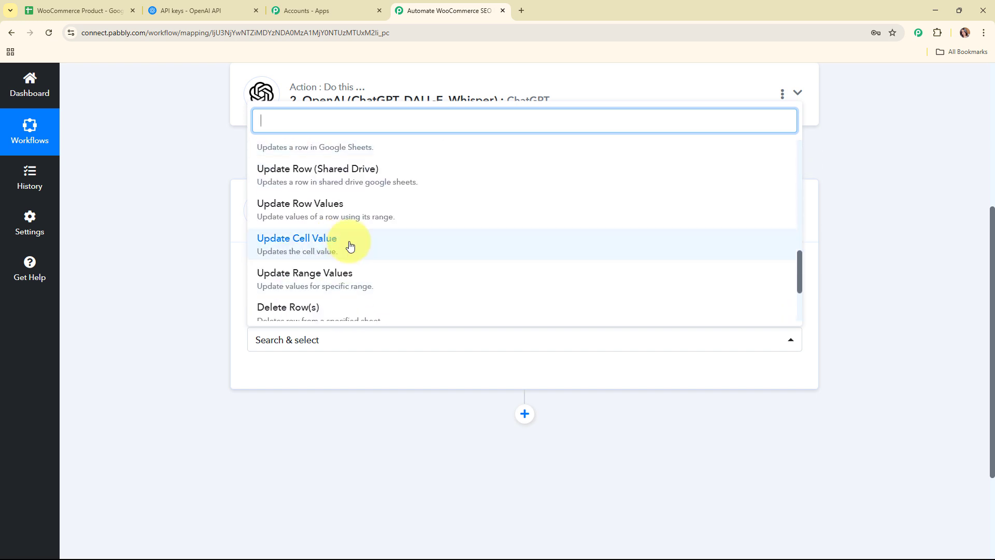
click(351, 246)
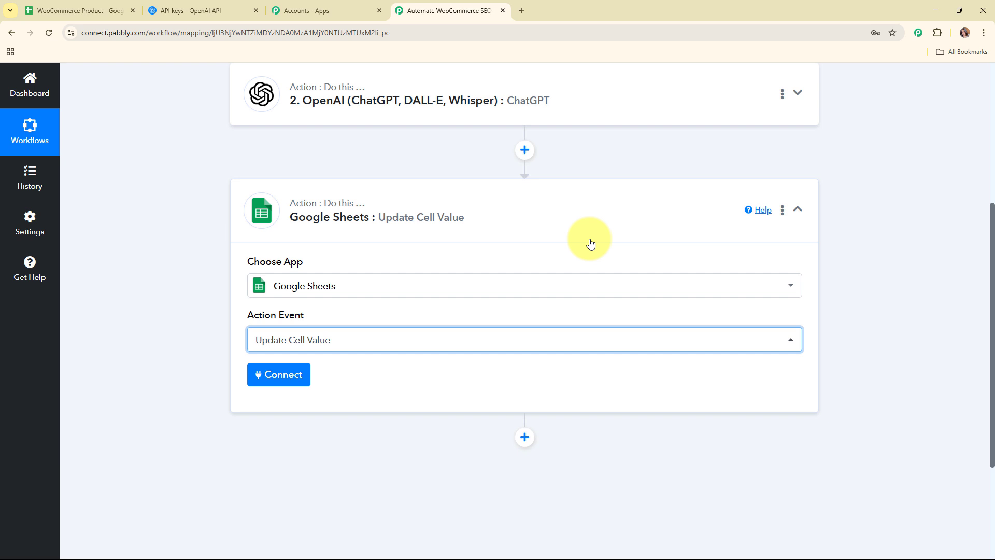
Add a new Google Sheets connection for the action, signing in with the Google account and allowing access
click(286, 379)
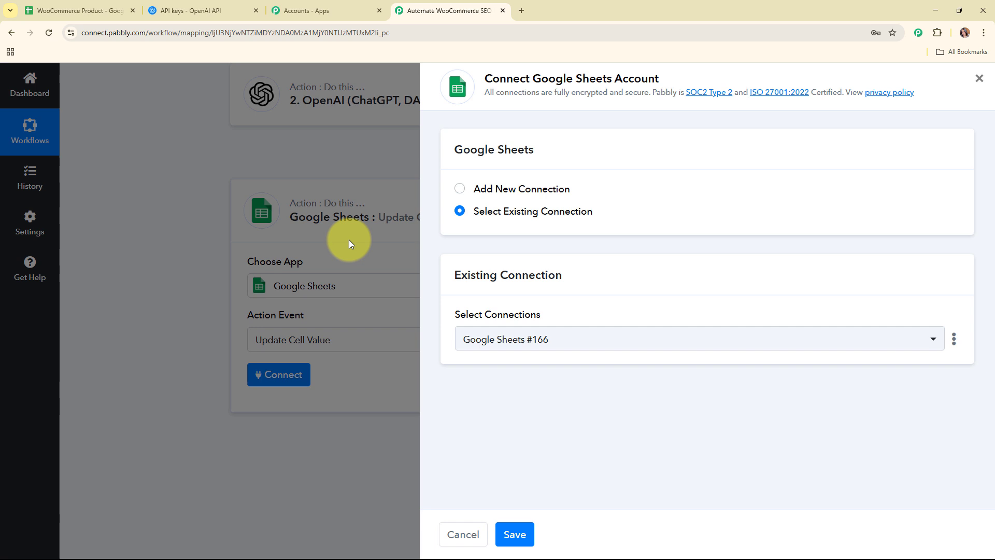
click(460, 188)
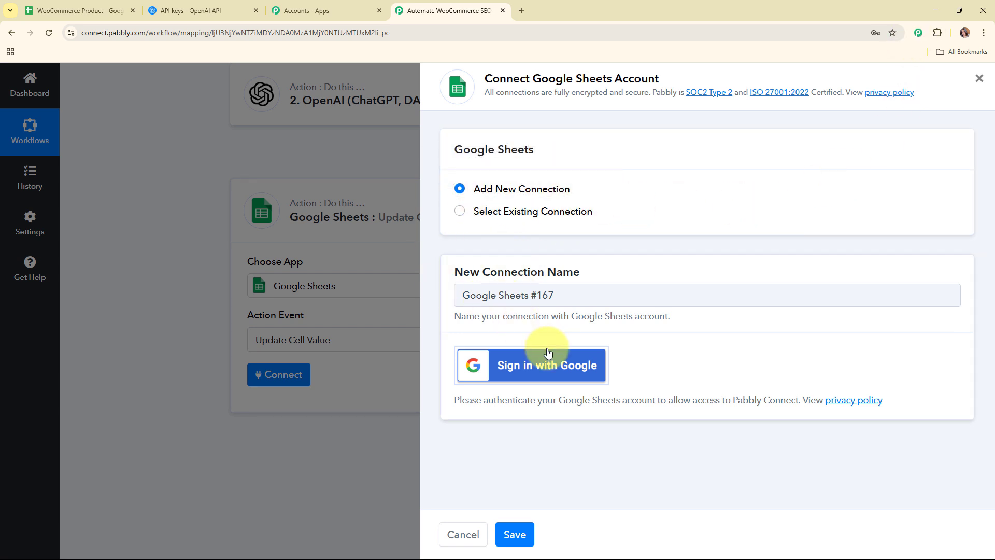
click(552, 366)
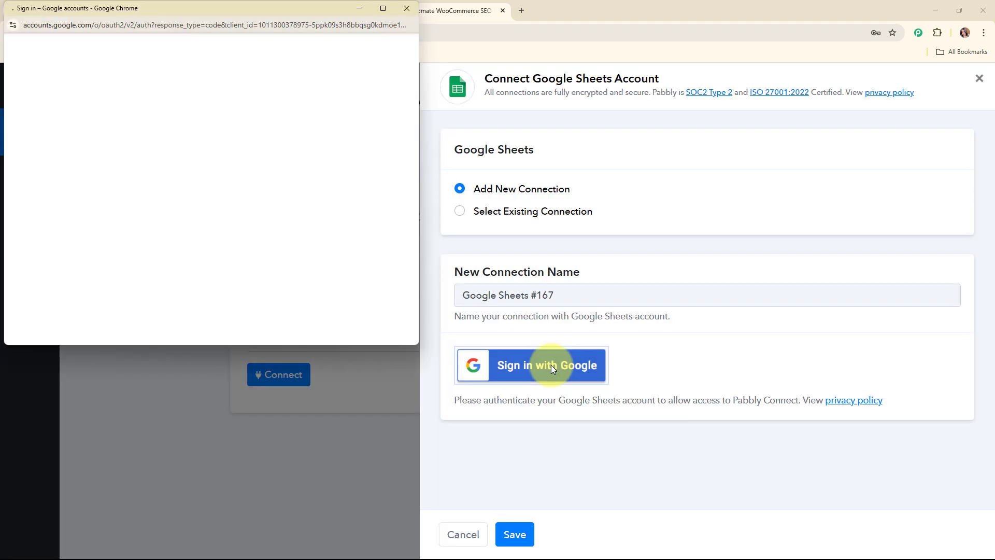
click(290, 133)
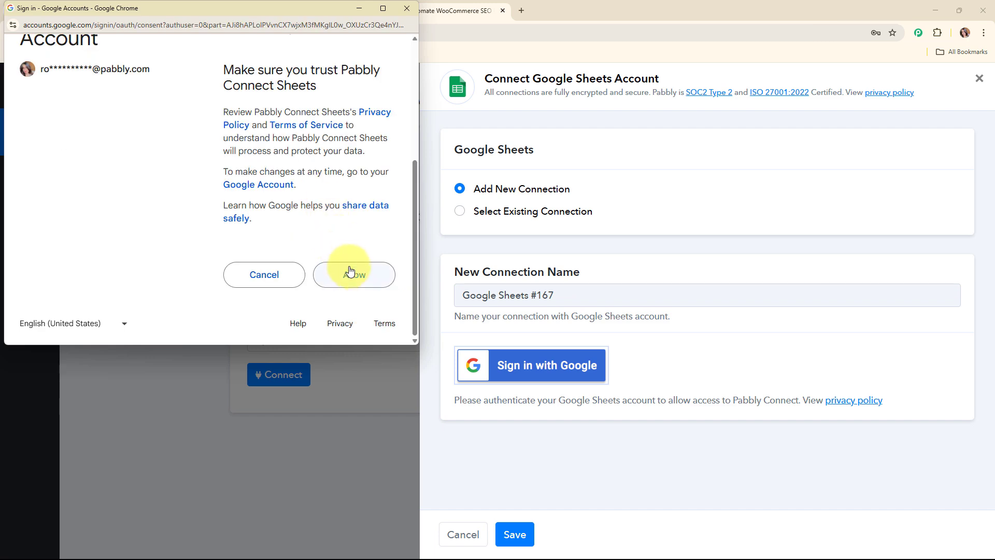
click(352, 276)
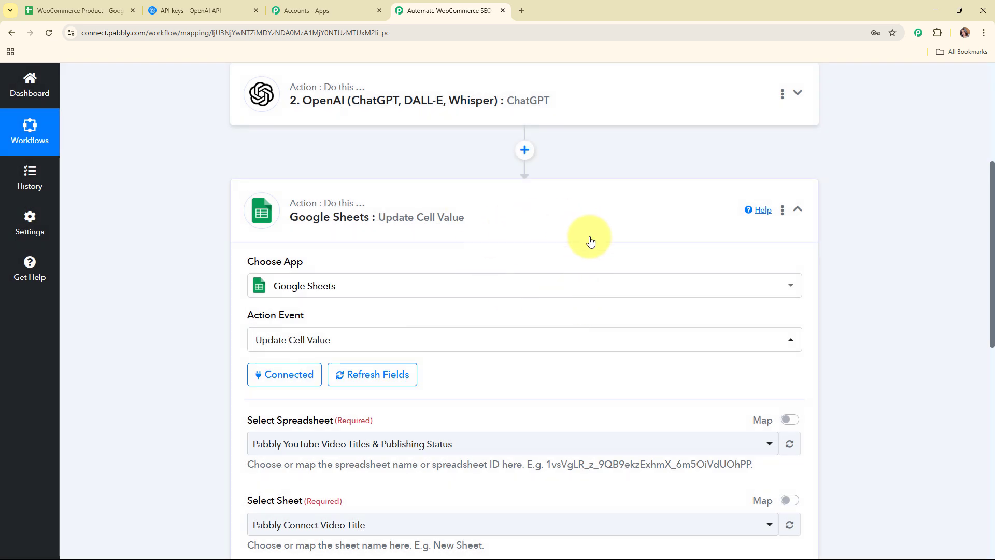
Examine the Update Cell Value action's required fields, starting with the spreadsheet selection
scroll(590, 241, down, 5)
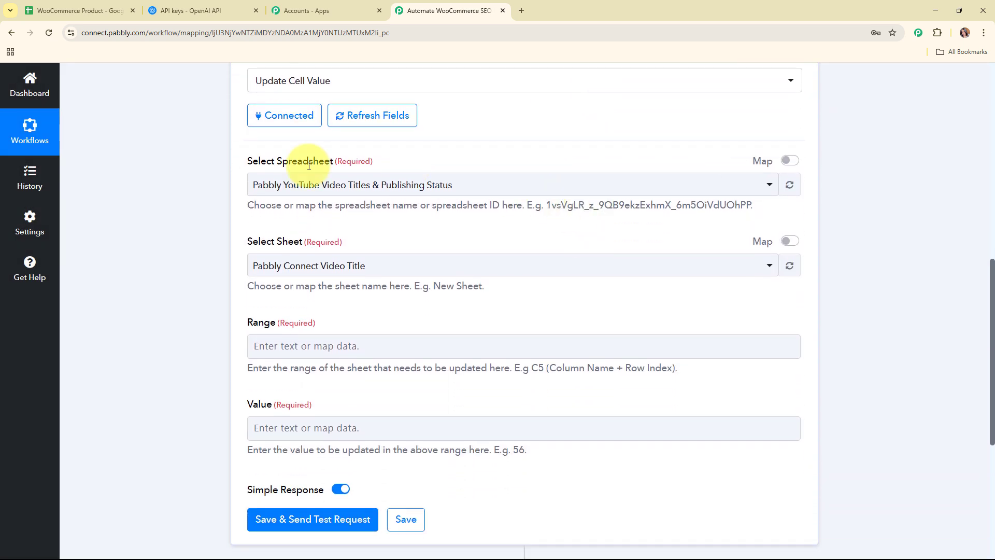
triple_click(285, 162)
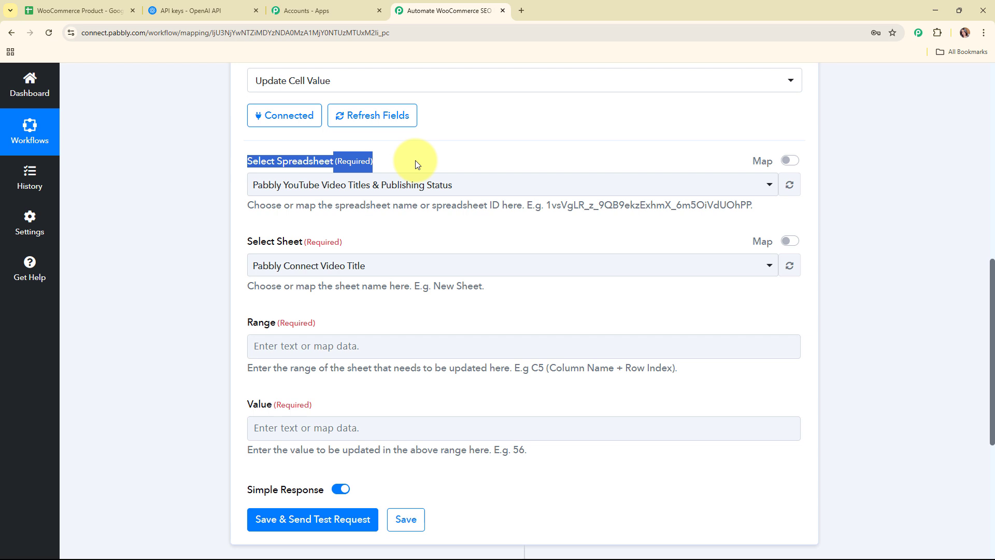
click(426, 232)
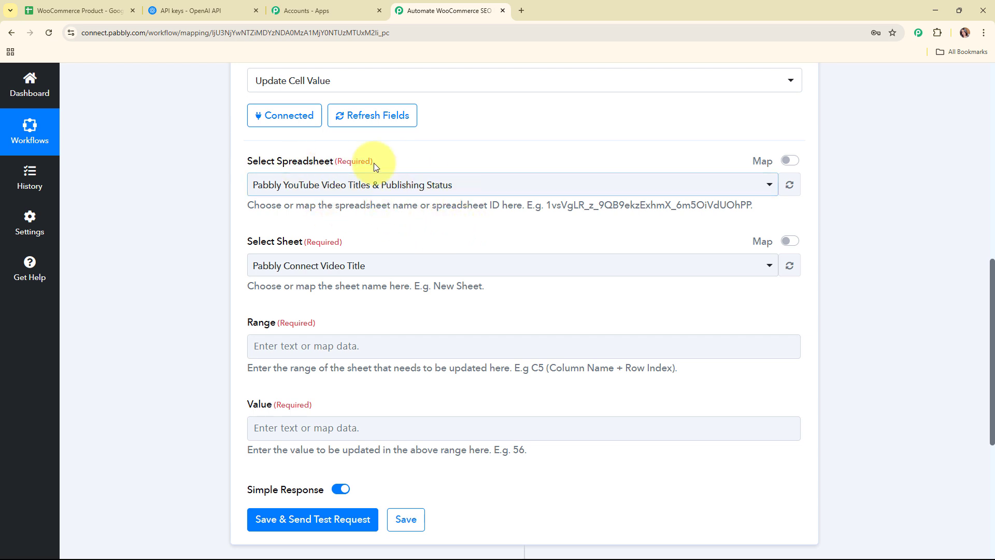
Select the WooCommerce Product spreadsheet and its Sheet1 as the target of the Update Cell Value action
click(73, 9)
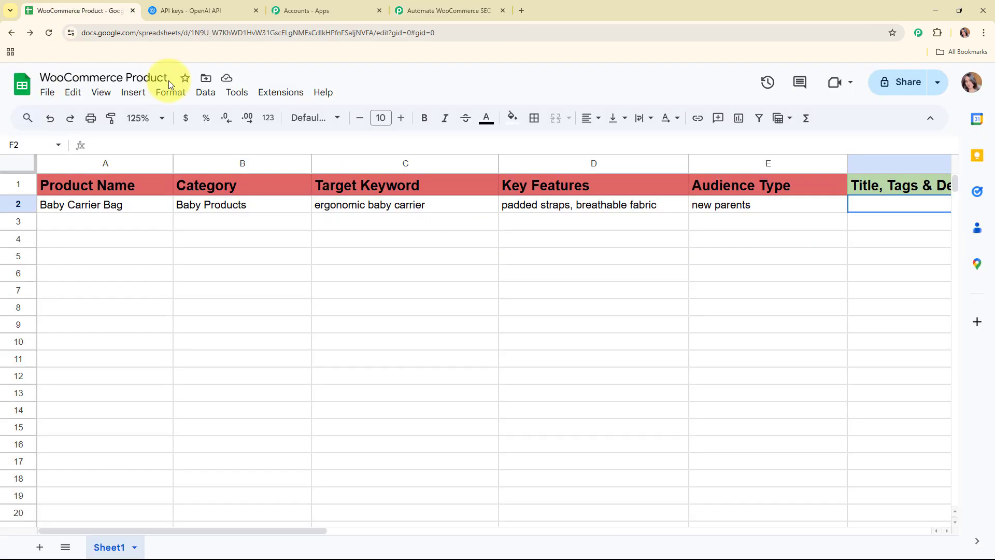
click(425, 12)
click(408, 184)
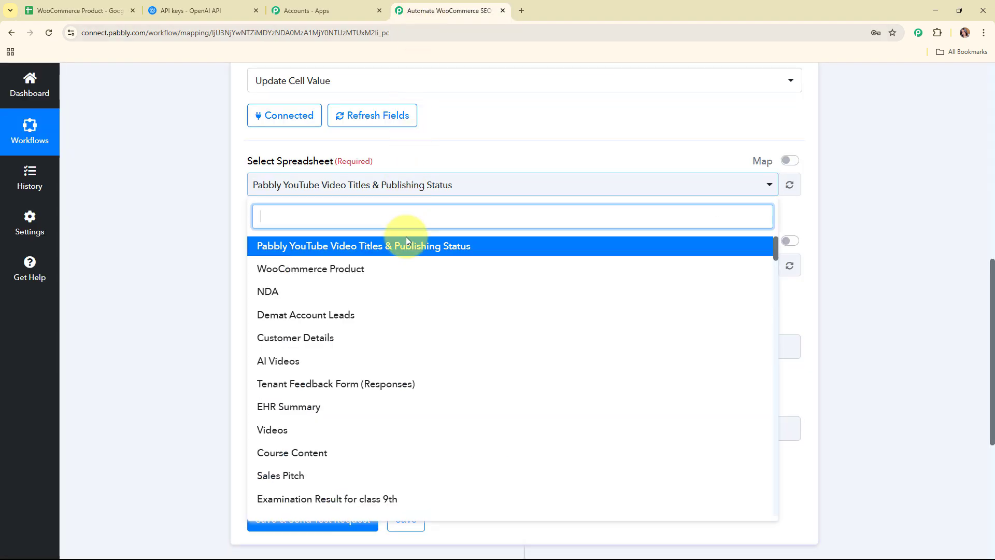
click(403, 273)
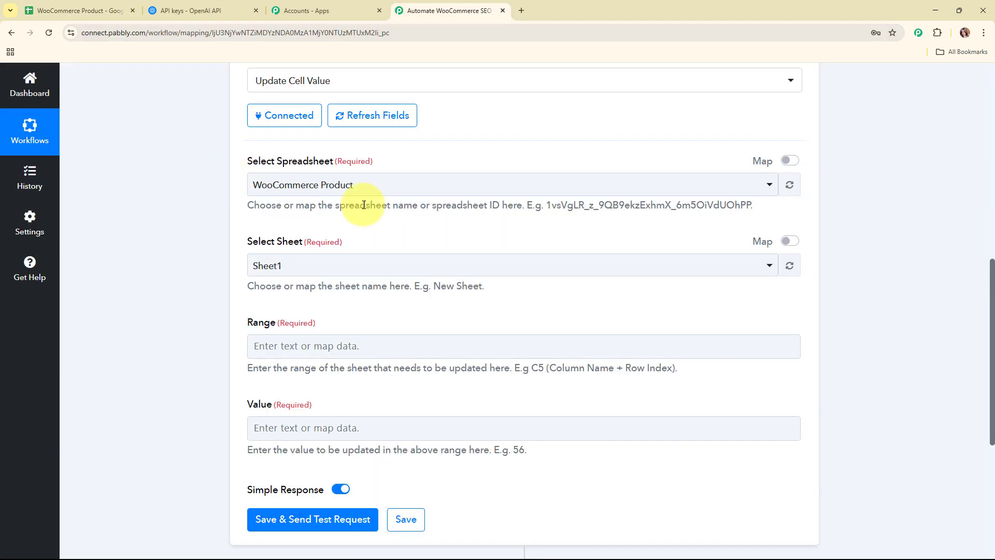
scroll(378, 189, down, 1)
click(365, 215)
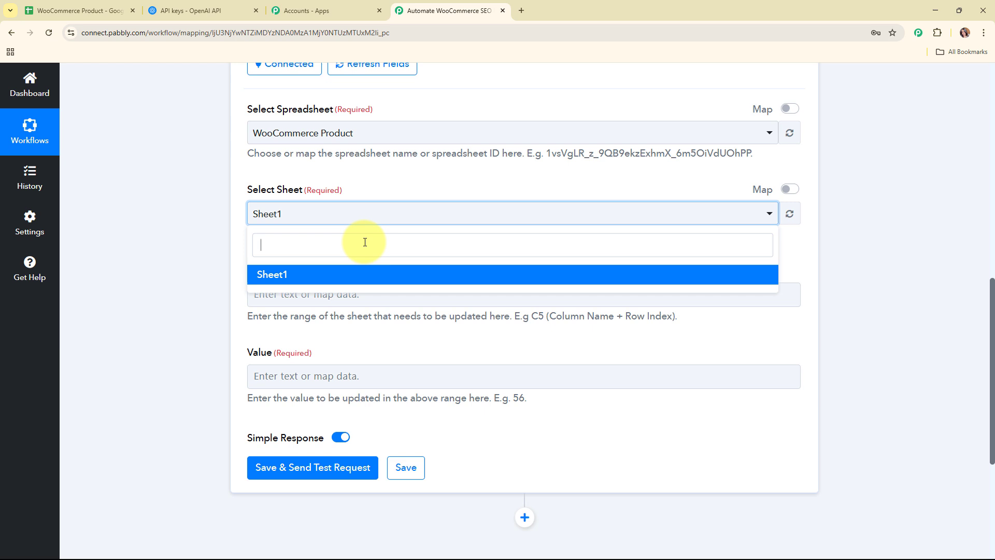
click(360, 274)
Read the Range field's format hint, then check the WooCommerce Product spreadsheet for the Title, Tags & Description Generated column's letter
scroll(435, 192, down, 3)
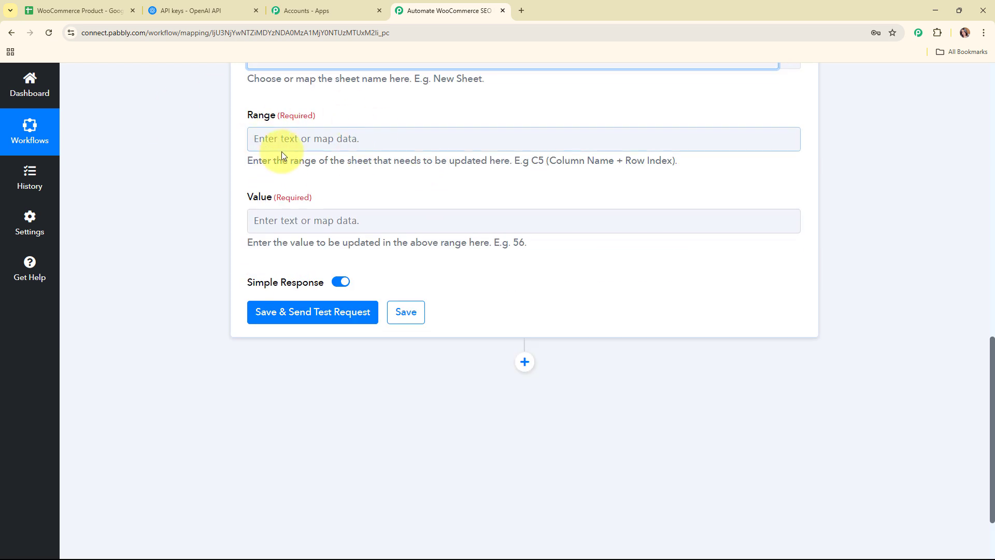
click(293, 212)
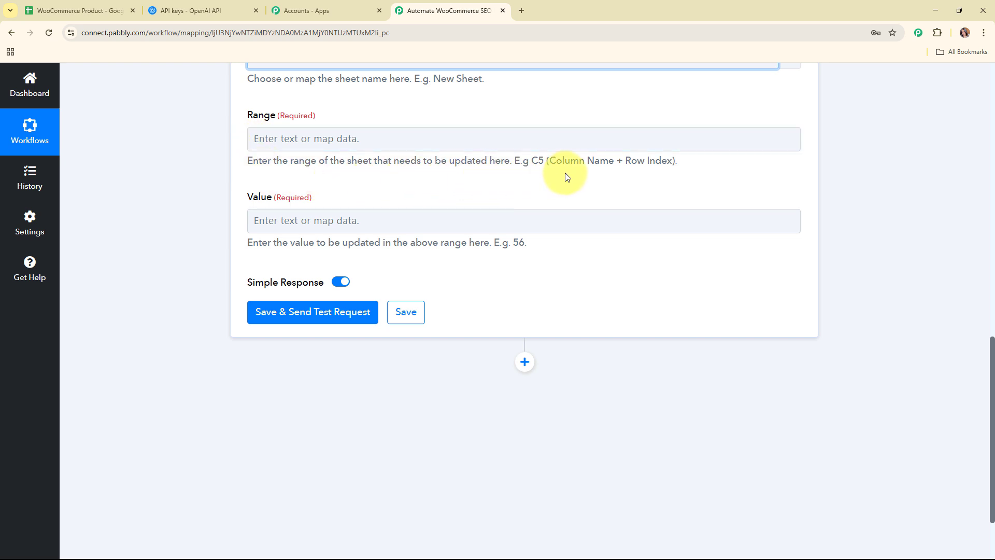
drag(549, 160, 704, 163)
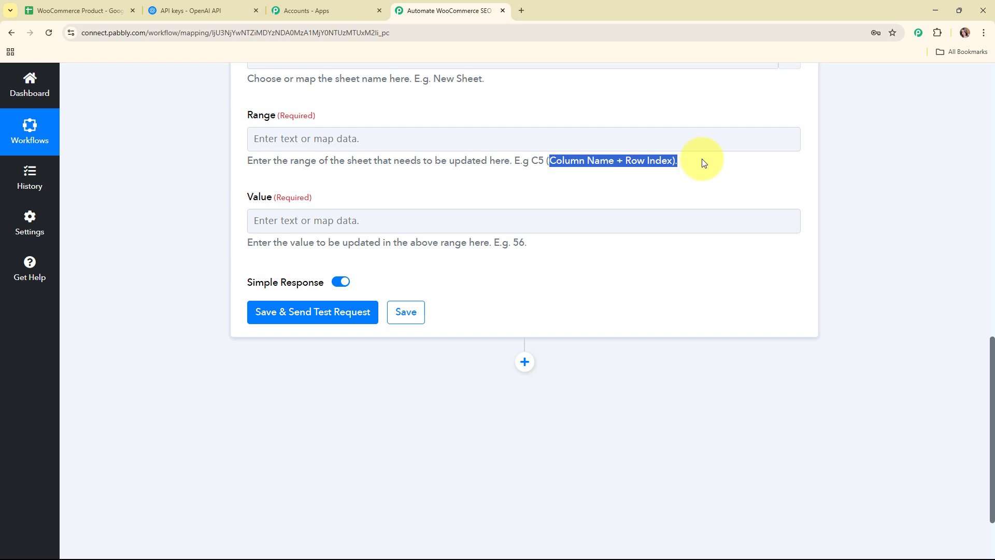
click(692, 186)
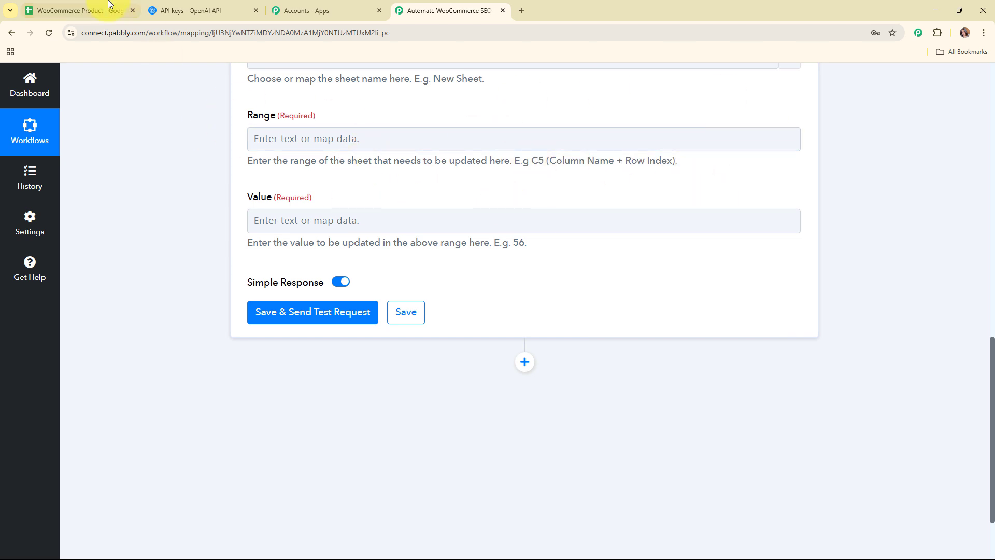
click(83, 10)
drag(200, 526, 281, 533)
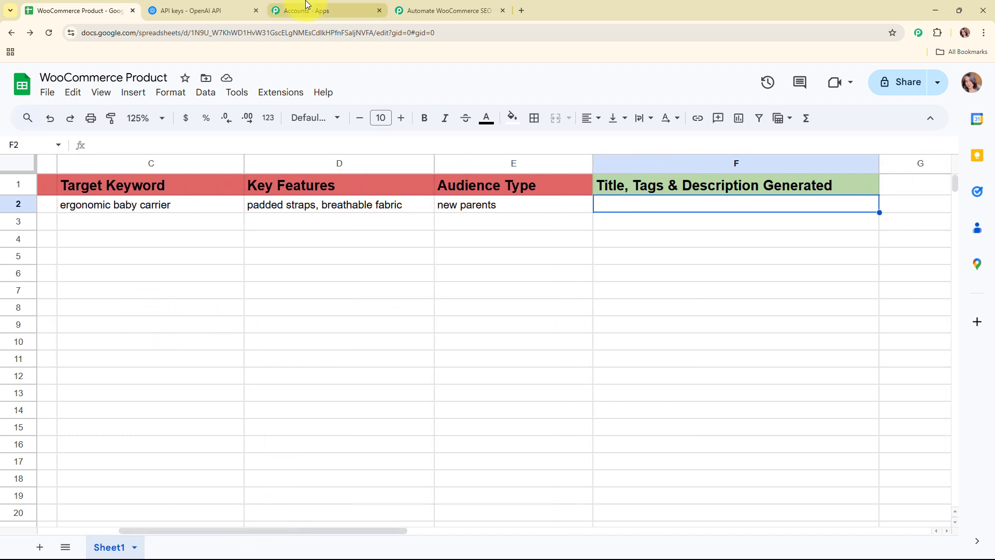
Back in Pabbly Connect, set the Range to F followed by the mapped RowIndex from the Google Sheets trigger
click(449, 10)
click(313, 139)
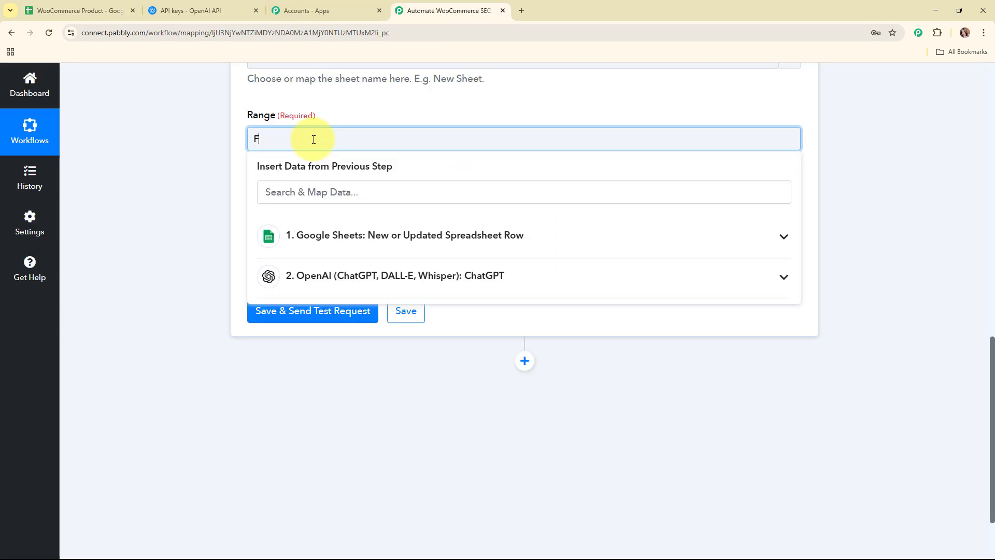
text(F)
click(228, 156)
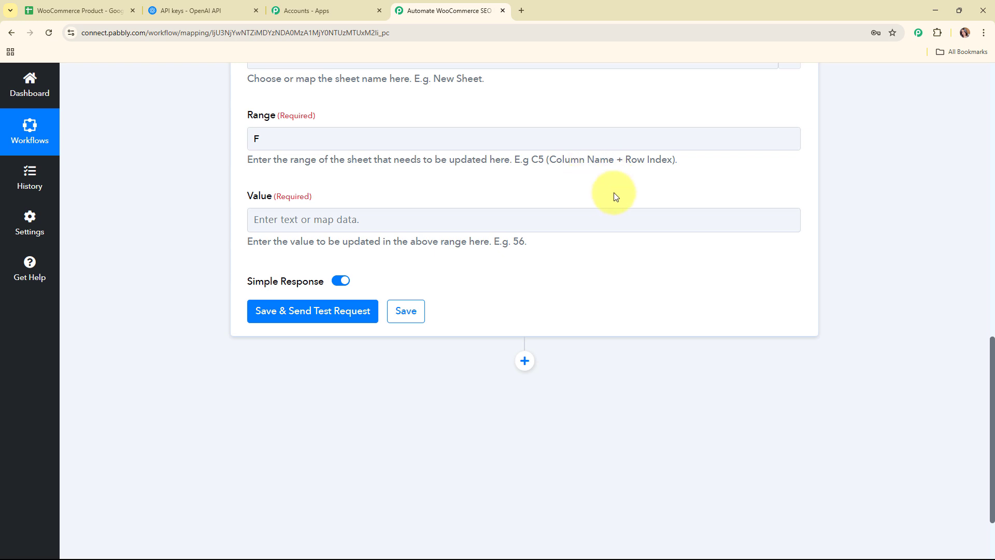
click(329, 137)
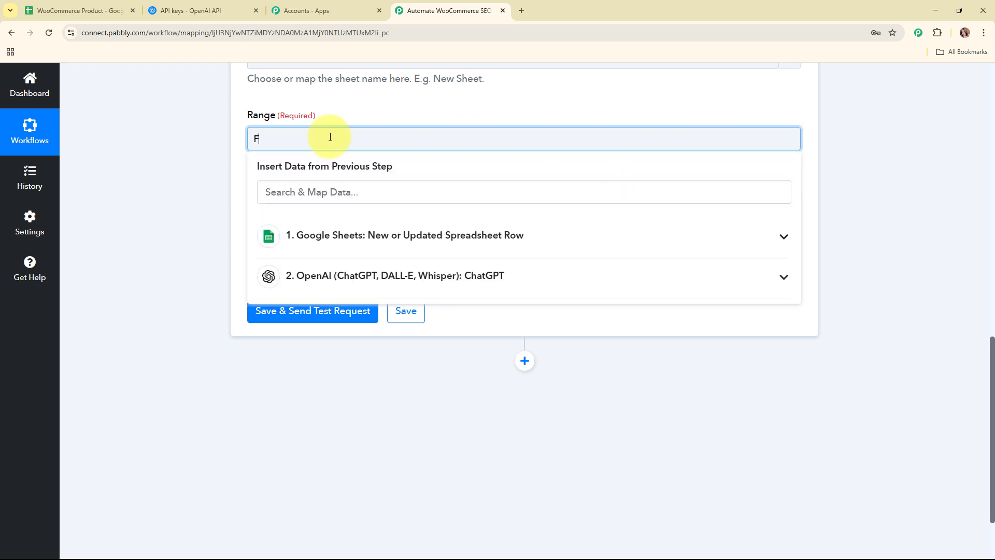
click(346, 252)
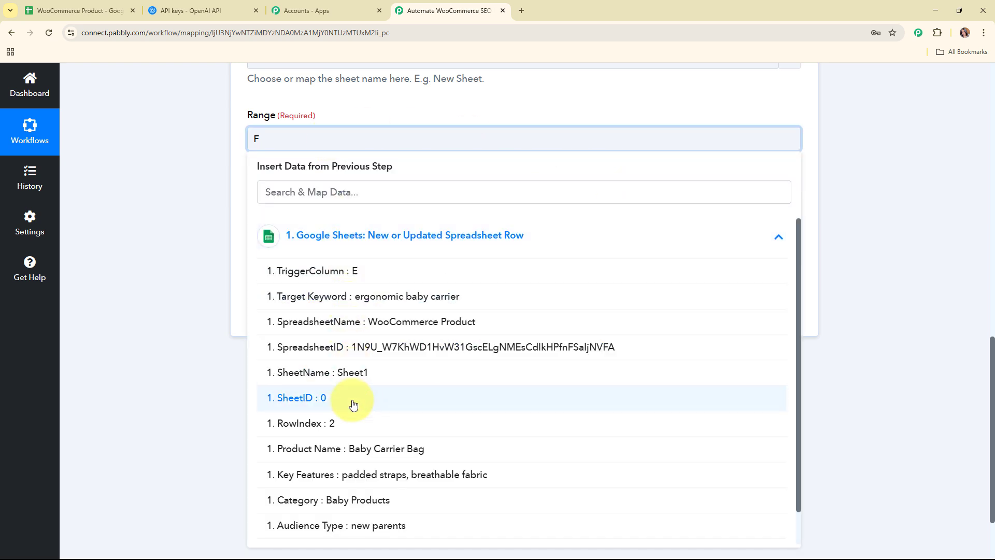
click(355, 429)
click(207, 173)
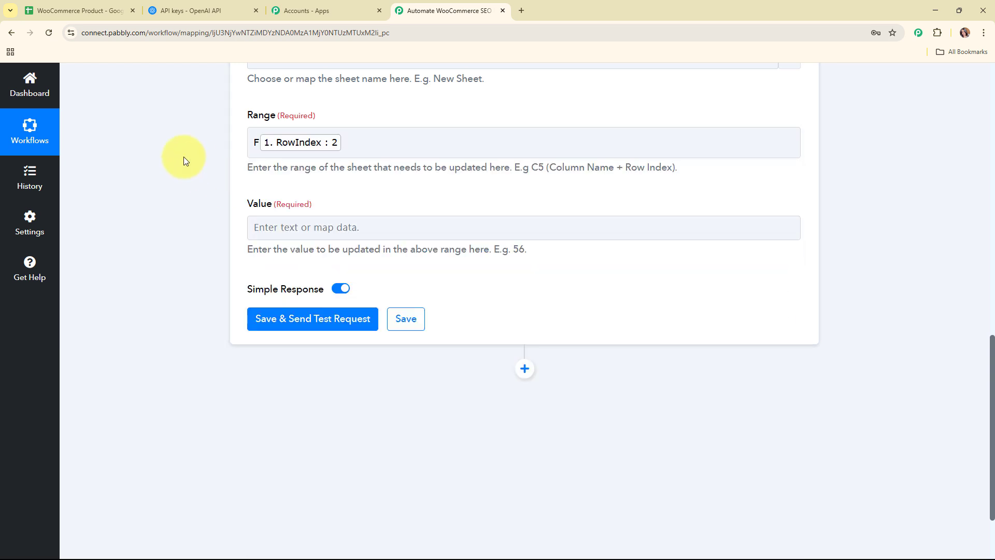
double_click(256, 143)
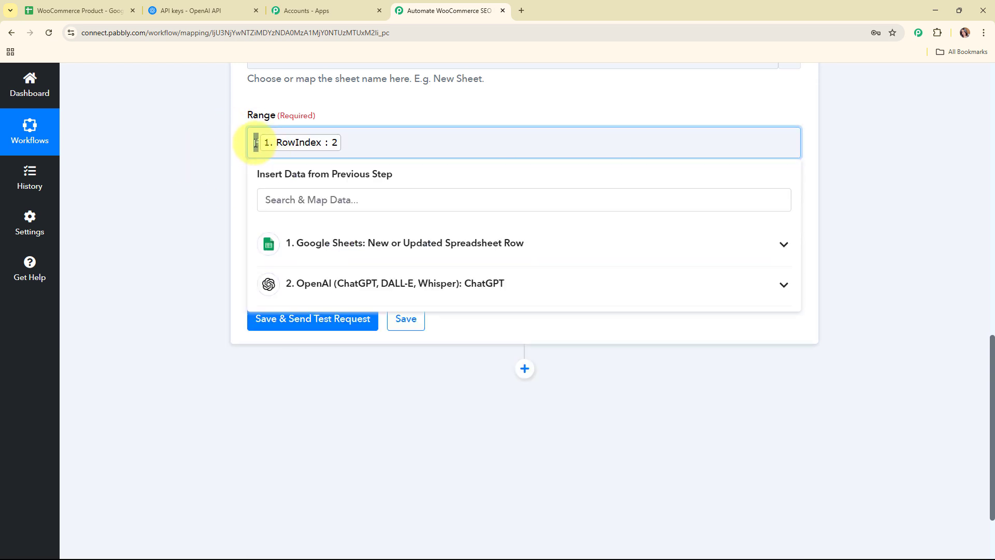
click(229, 168)
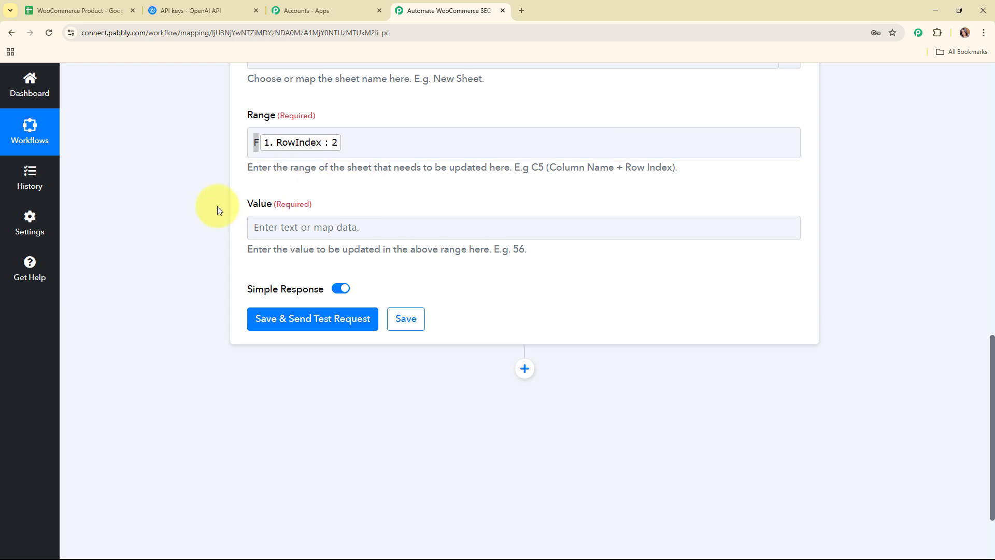
Map the Value field to Choices 0 Message Content from the ChatGPT step
scroll(479, 209, down, 1)
click(359, 176)
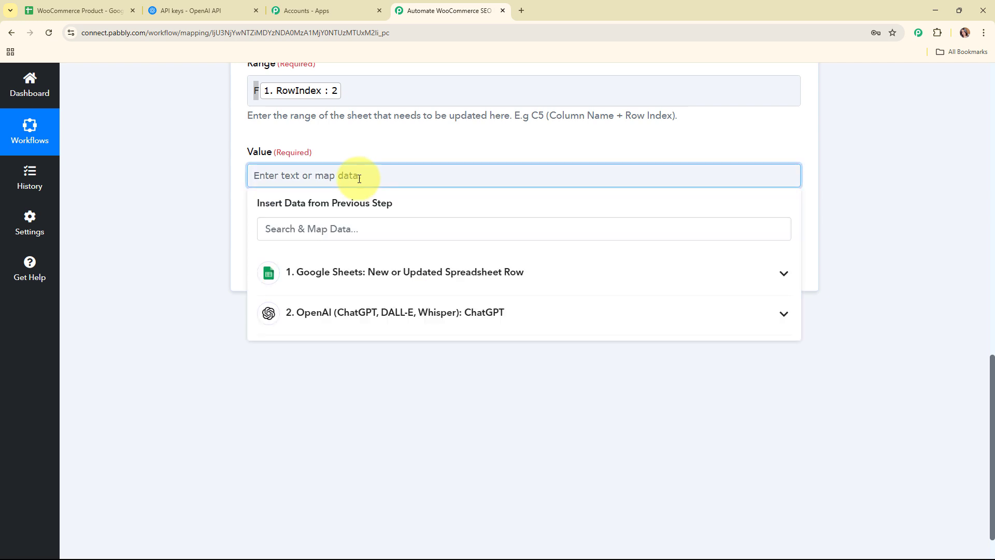
click(429, 320)
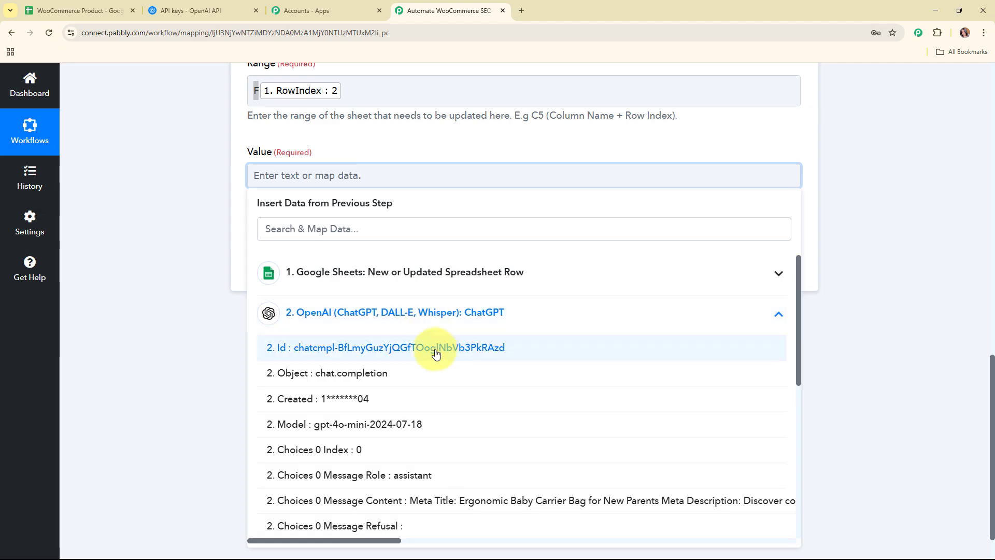
click(461, 500)
click(188, 142)
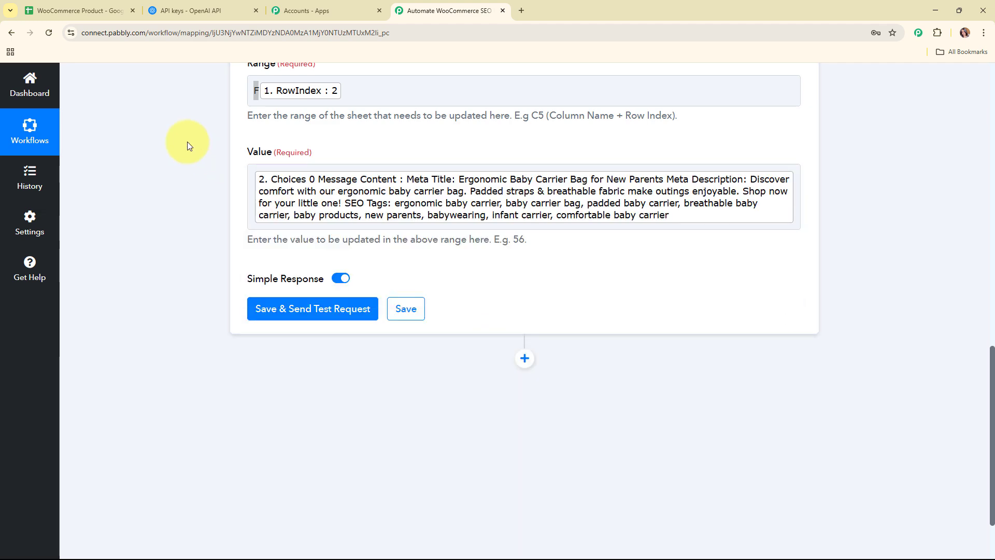
Save the Update Cell Value action with a test request, review the response and collapse the action
scroll(629, 261, up, 3)
scroll(589, 283, down, 3)
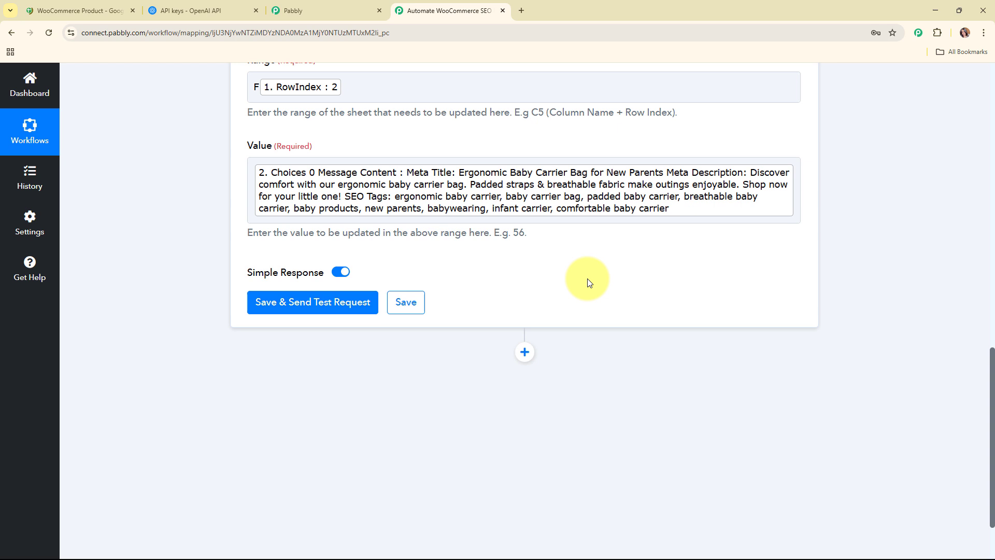
click(307, 311)
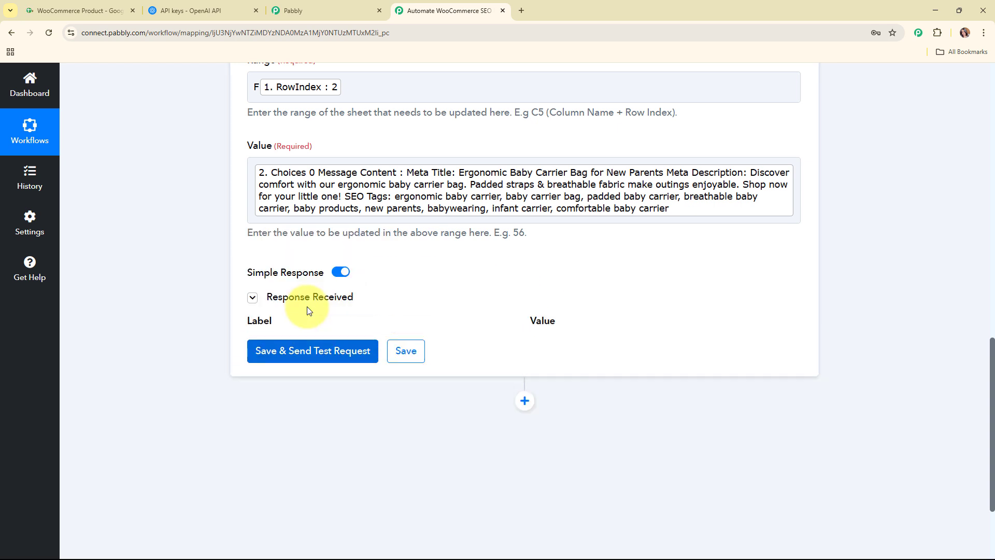
scroll(839, 317, down, 2)
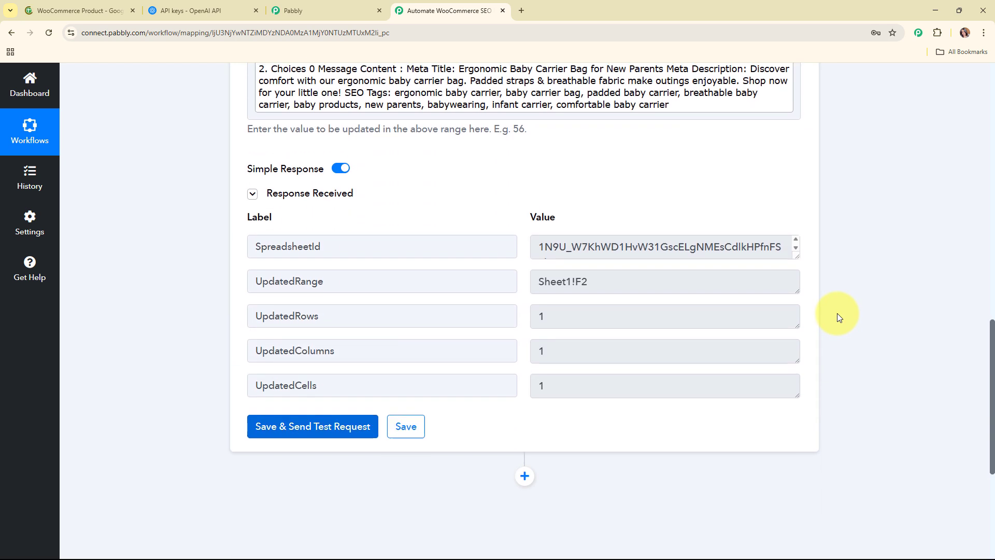
scroll(839, 317, up, 6)
scroll(837, 313, up, 7)
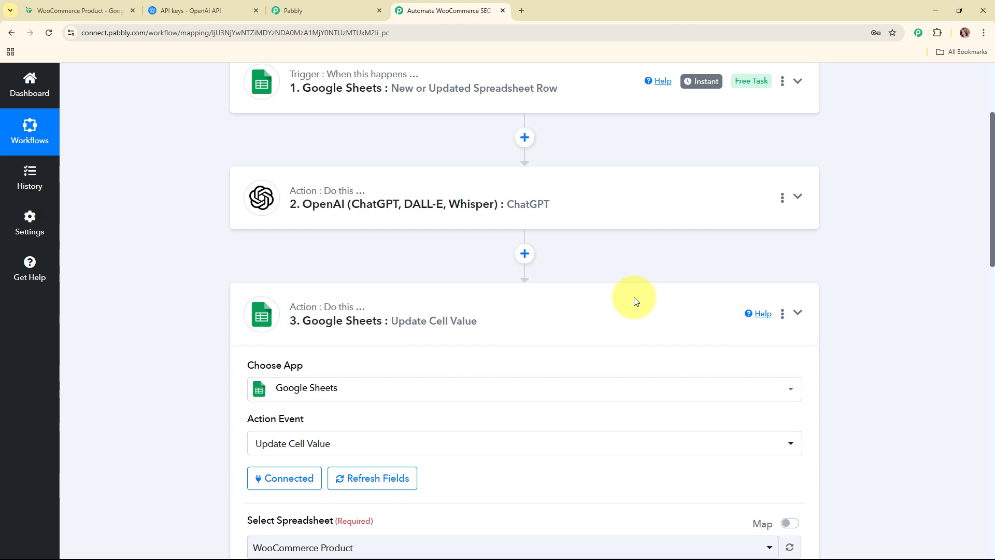
scroll(635, 299, up, 4)
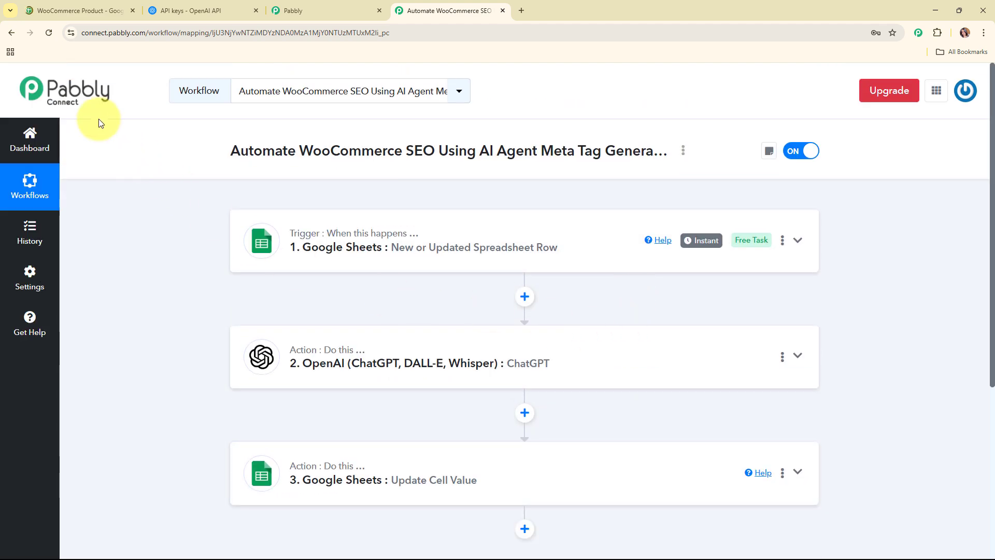
Switch to the WooCommerce Product spreadsheet and read the full generated text in cell F2
key(ctrl+1)
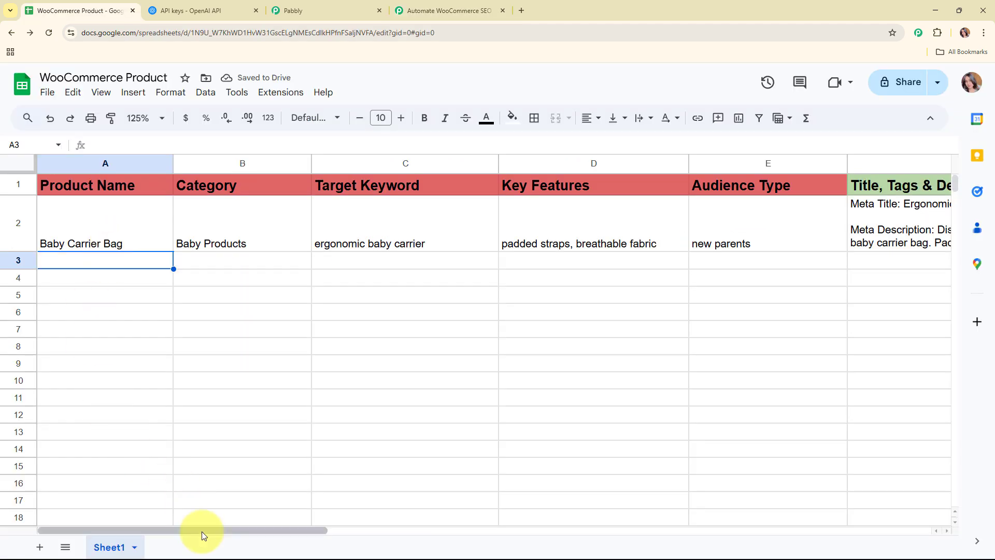
drag(206, 532, 381, 520)
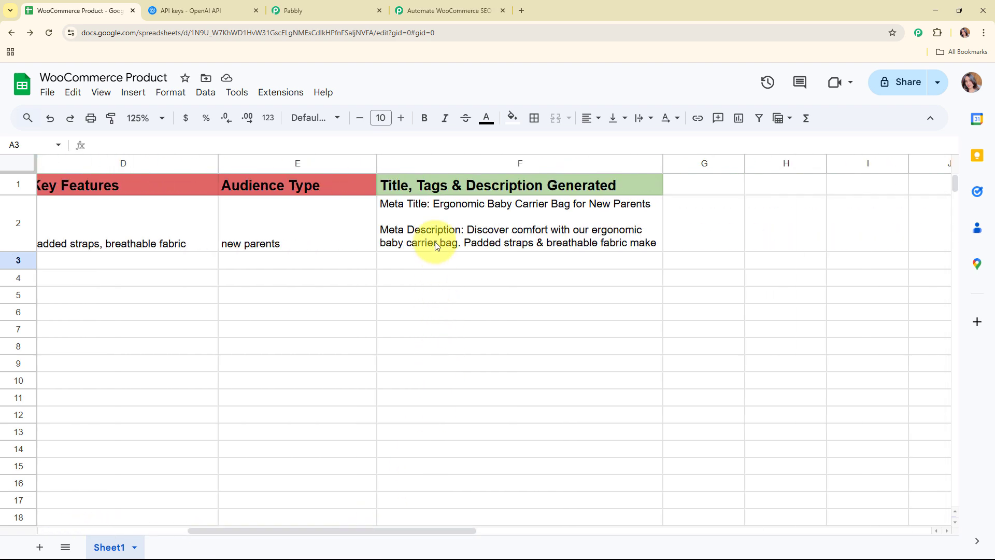
double_click(440, 216)
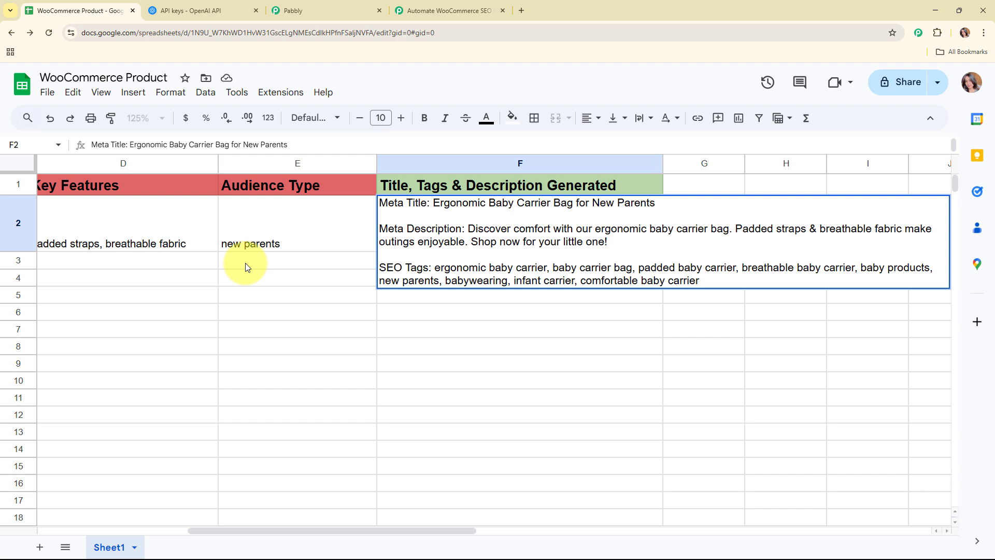
click(147, 263)
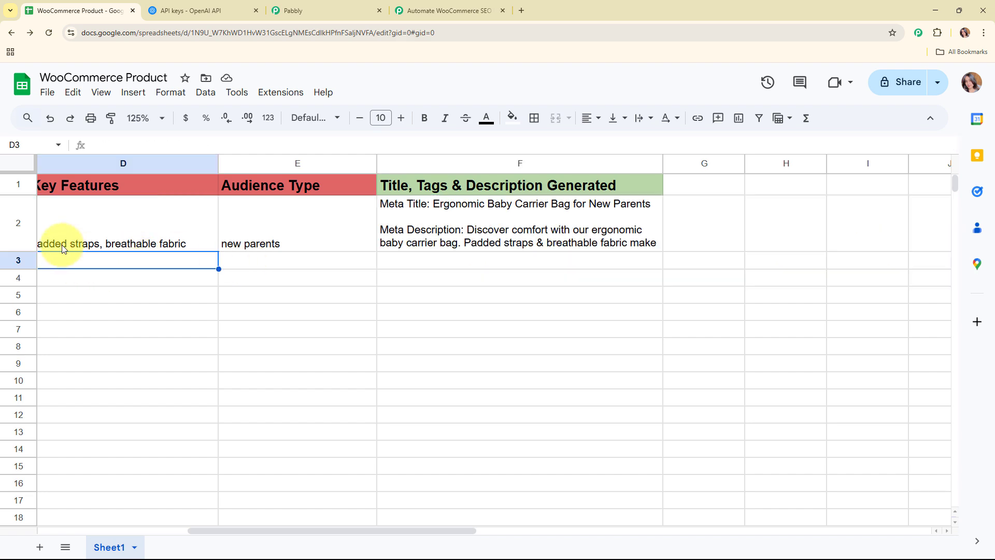
Return to Pabbly Connect and review the workflow's trigger and two actions
click(408, 13)
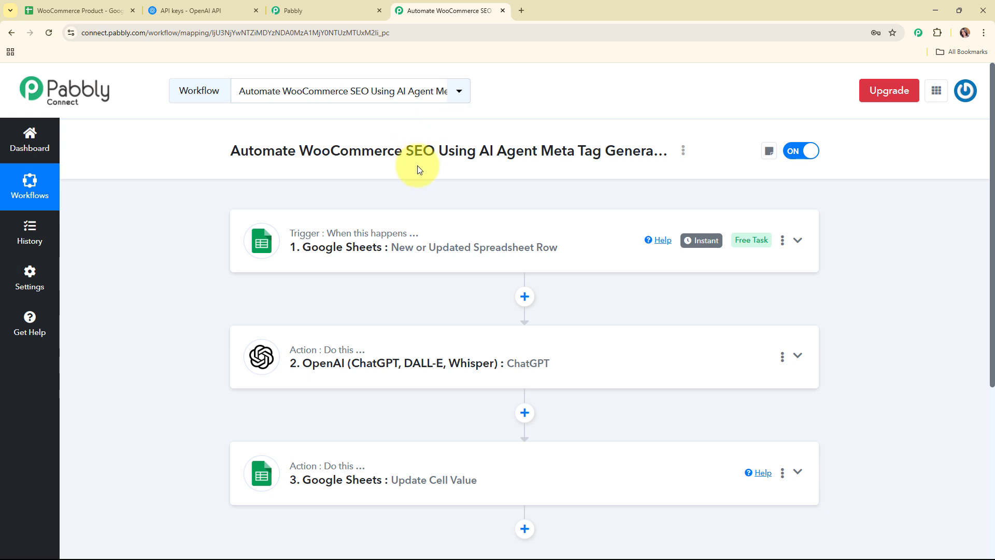
scroll(418, 165, down, 2)
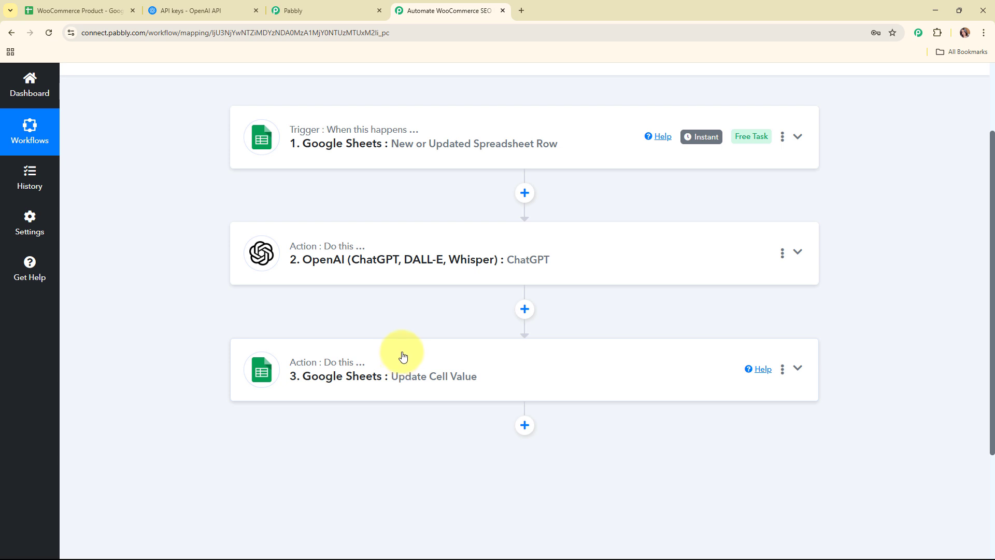
scroll(403, 352, up, 2)
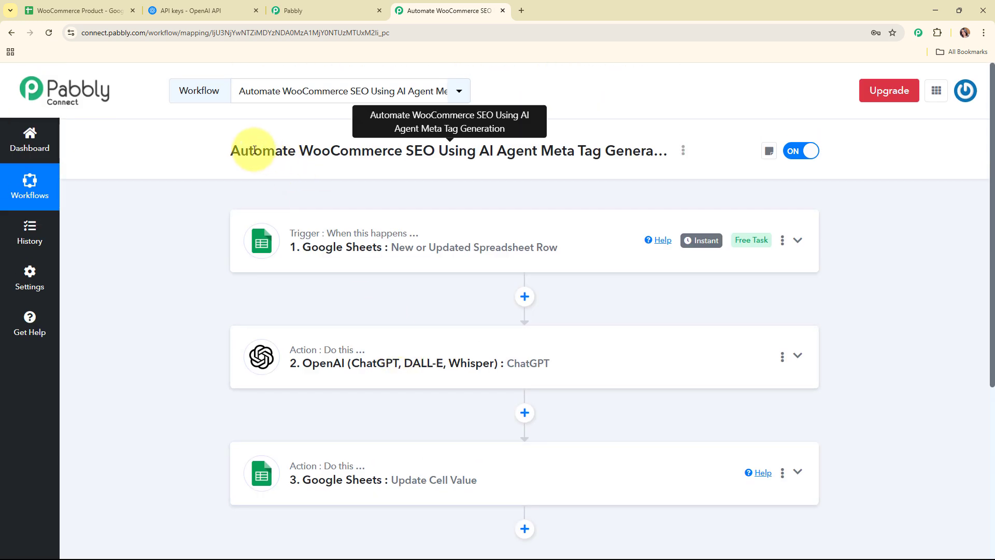